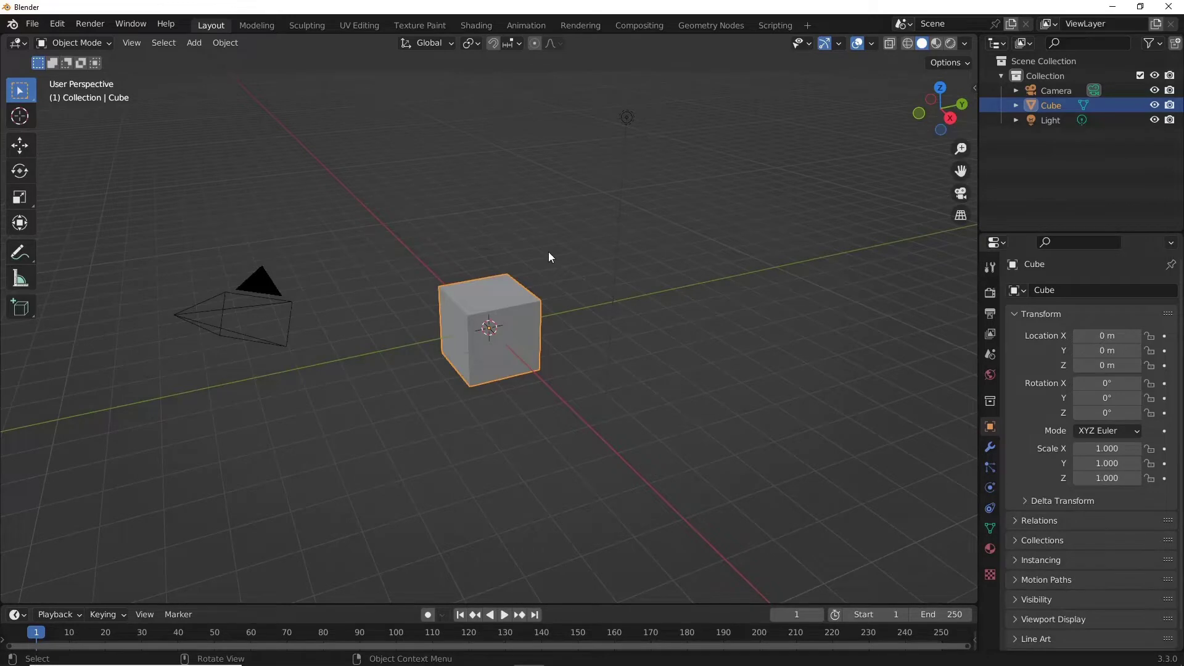
Delete the default cube and look for the twisted torus in the Add menu.
middle_drag(549, 256, 541, 351)
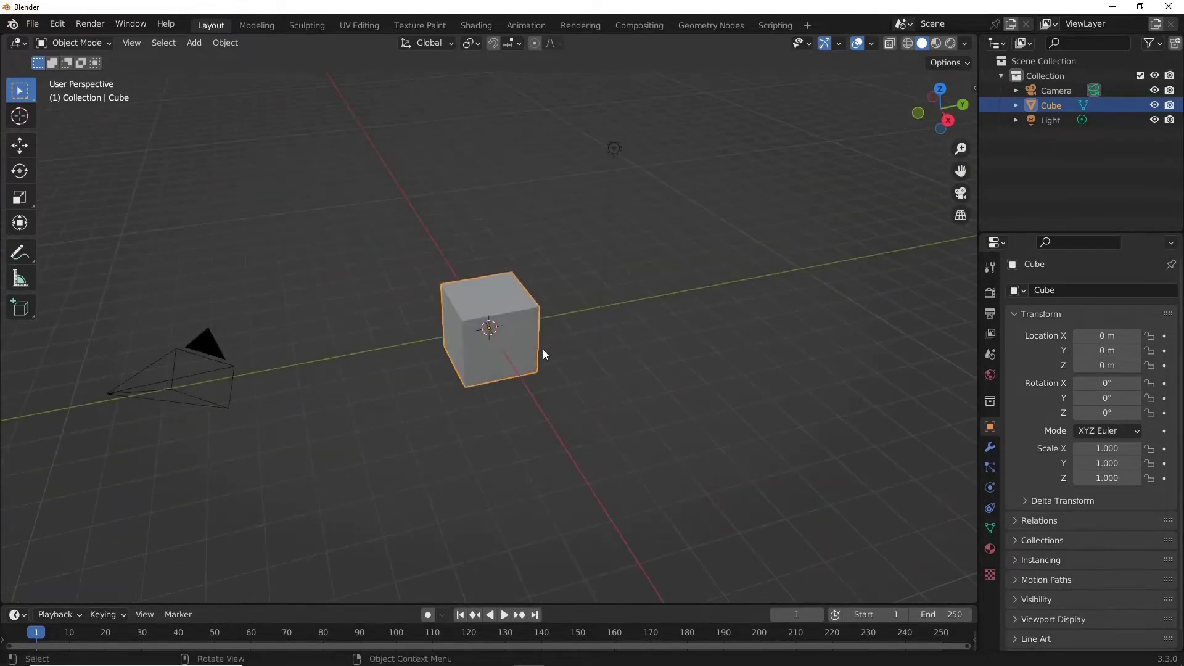
key(x)
click(483, 362)
key(shift+a)
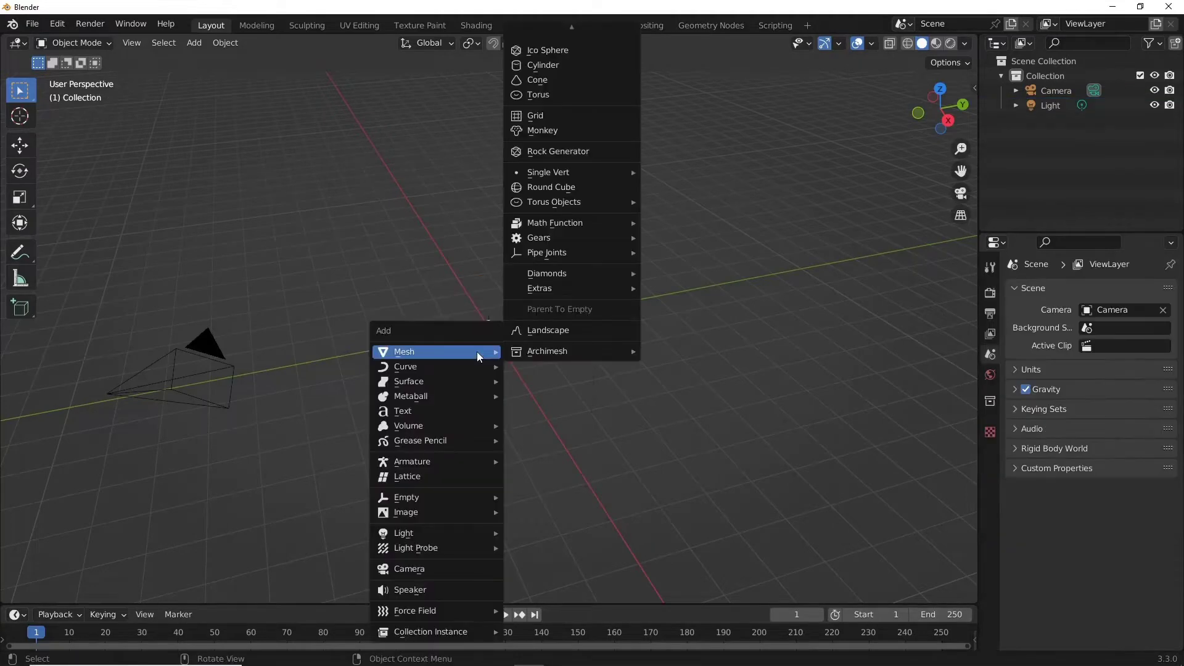
key(shift+a)
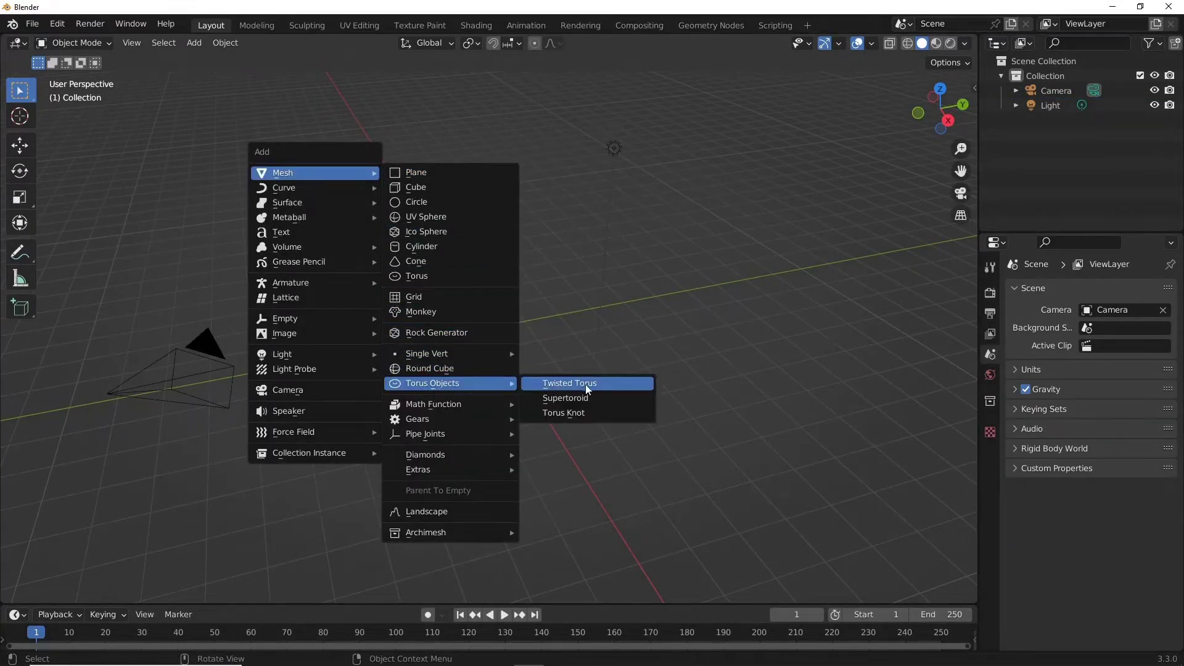
click(415, 187)
mouse_move(338, 198)
middle_down()
mouse_move(489, 409)
mouse_move(475, 407)
middle_up()
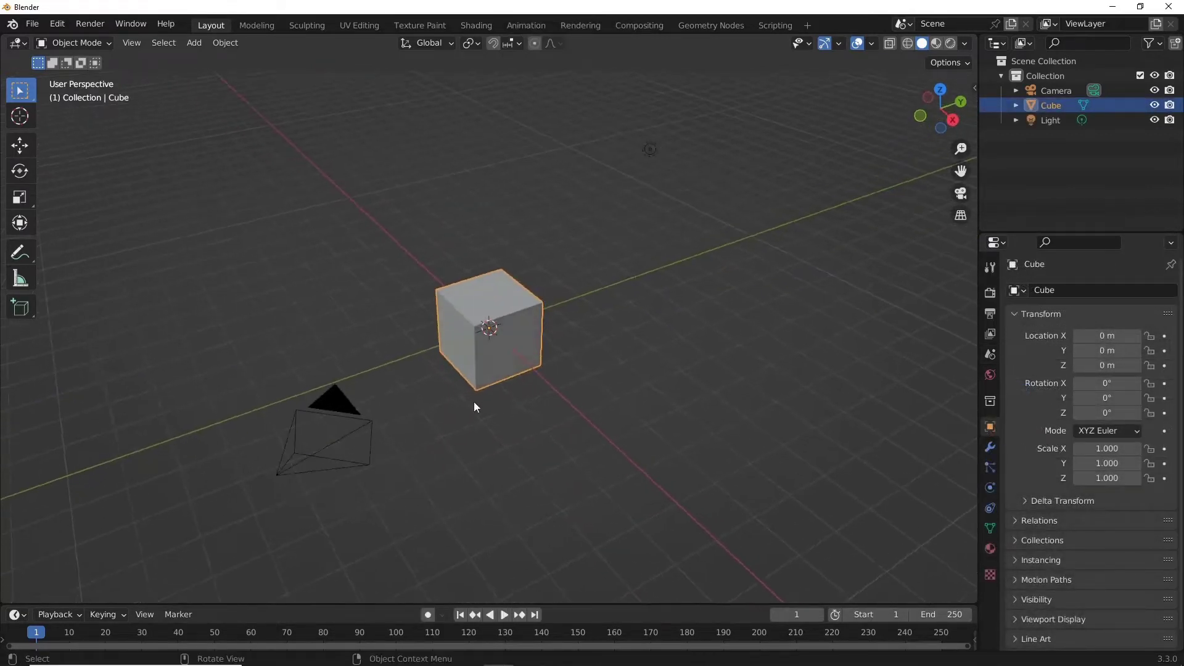
Search the add-on preferences for 'ext' to confirm Add Mesh: Extra Objects is enabled.
click(57, 25)
click(131, 231)
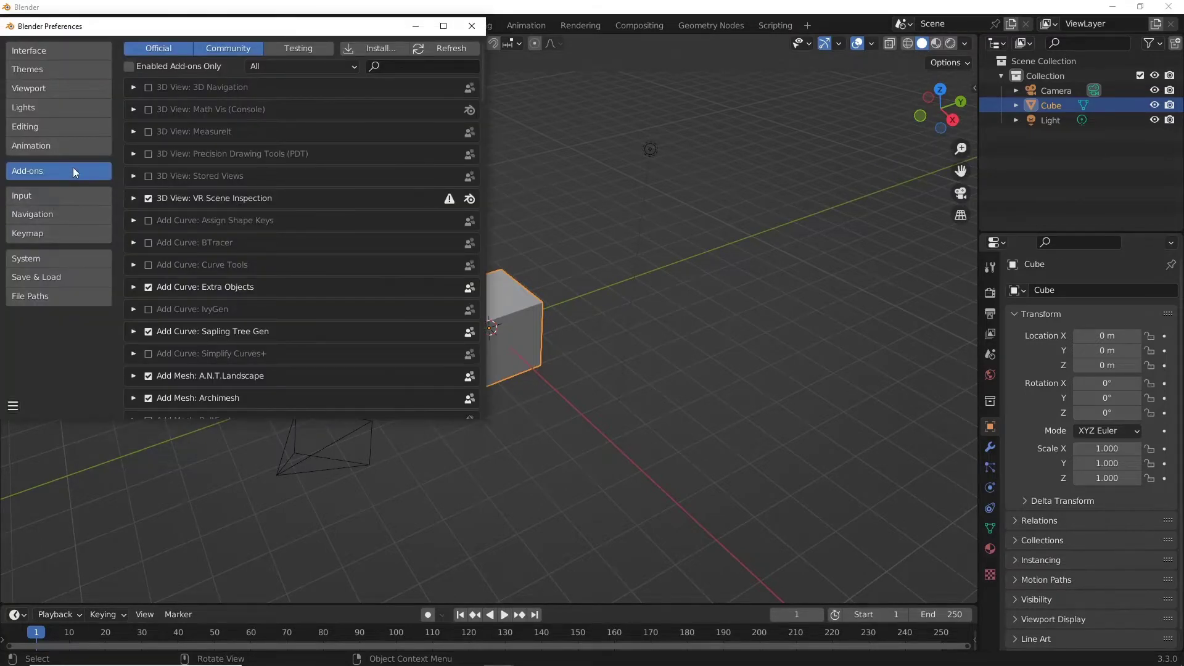
click(424, 69)
text(ext)
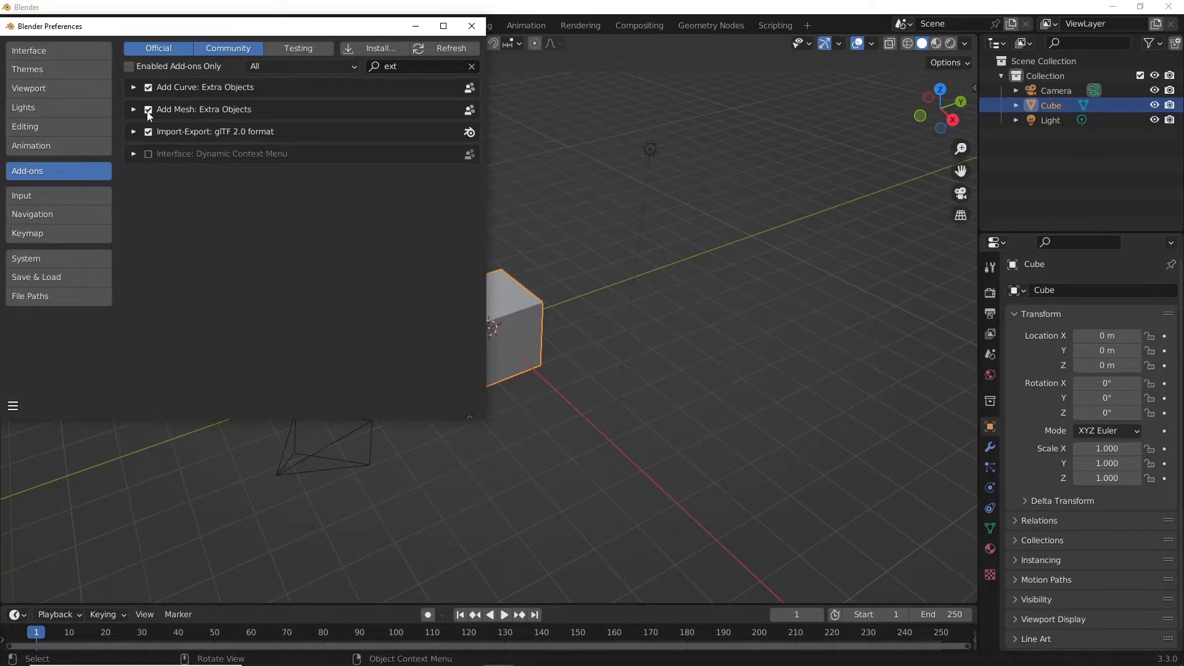
click(424, 66)
text(e)
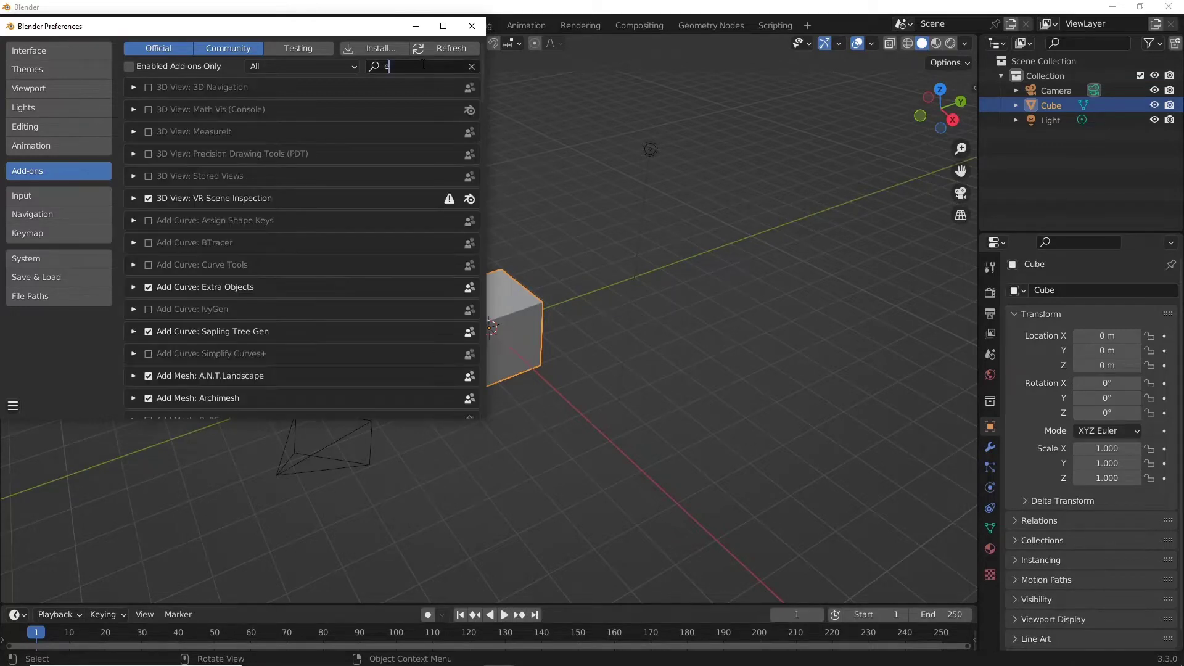
text(xt)
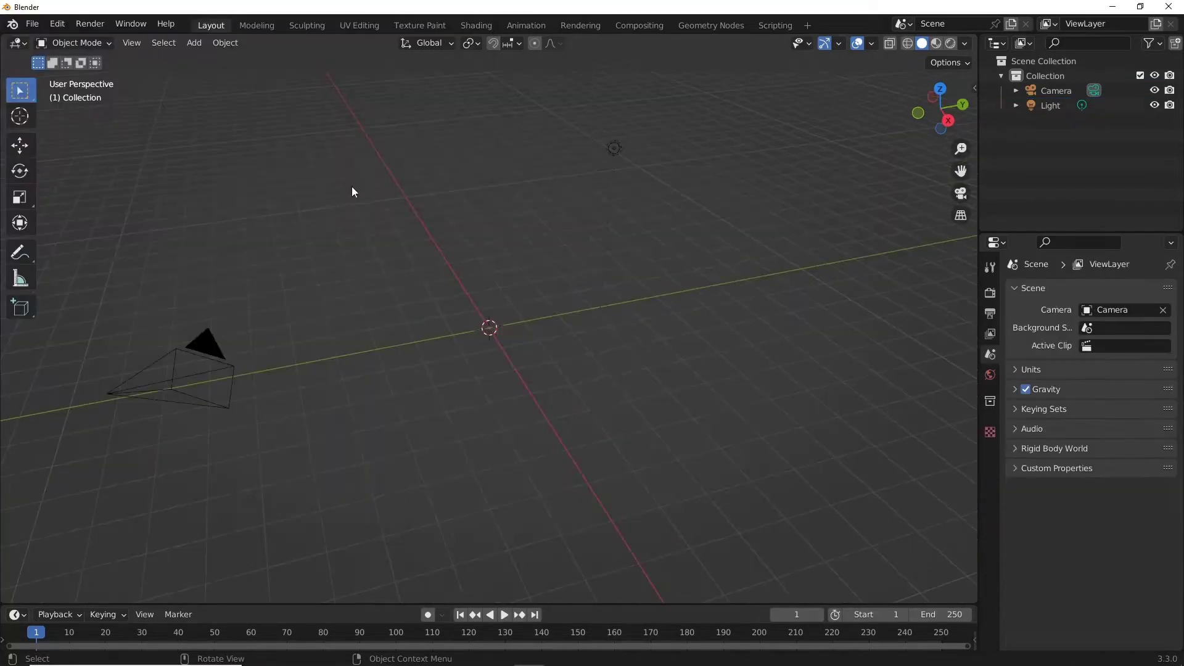
Add a twisted torus with minor radius 0.37, 60 major and 4 minor segments, then enter Geometry Nodes.
key(shift+a)
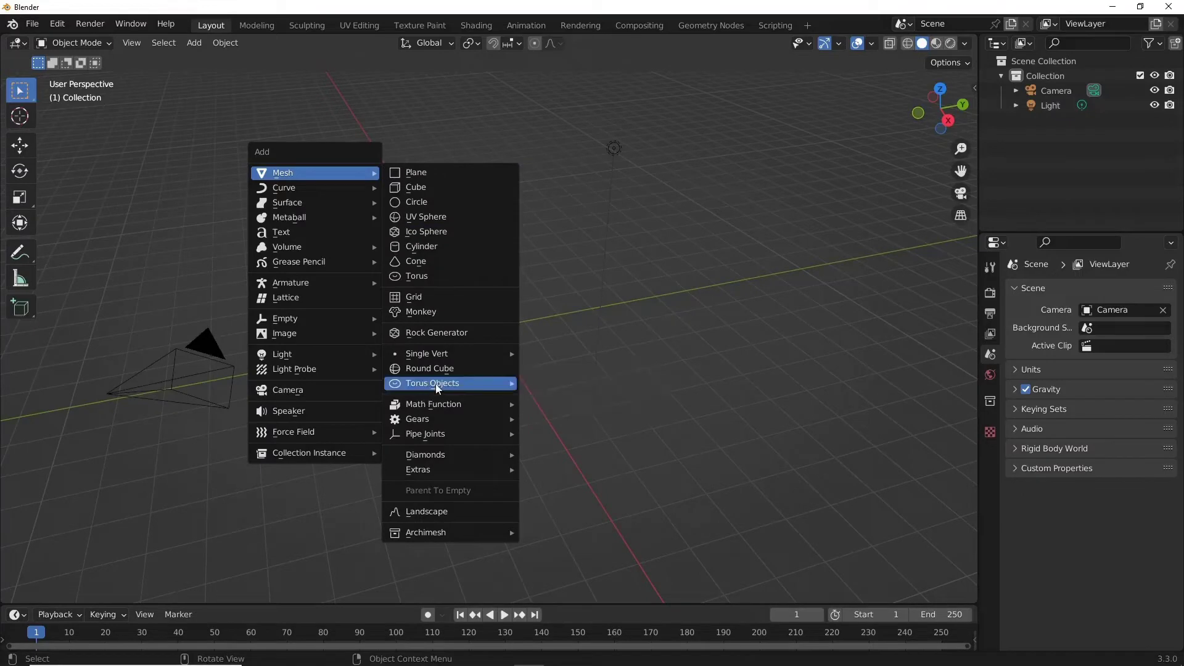
mouse_move(432, 383)
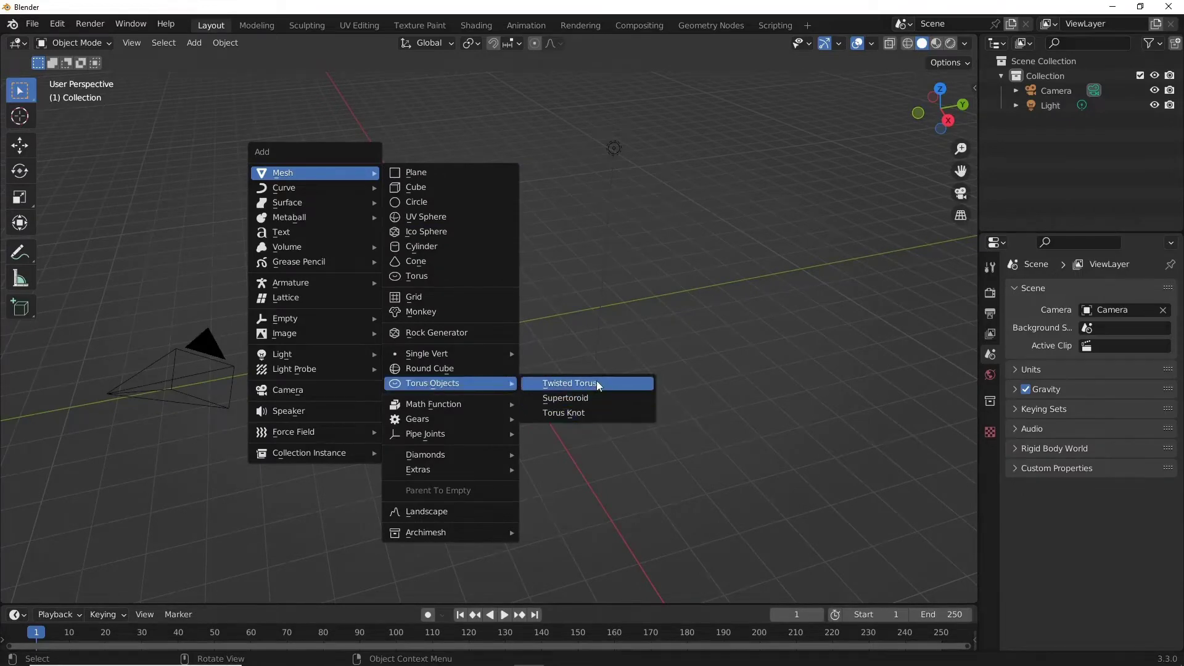
click(594, 384)
click(62, 591)
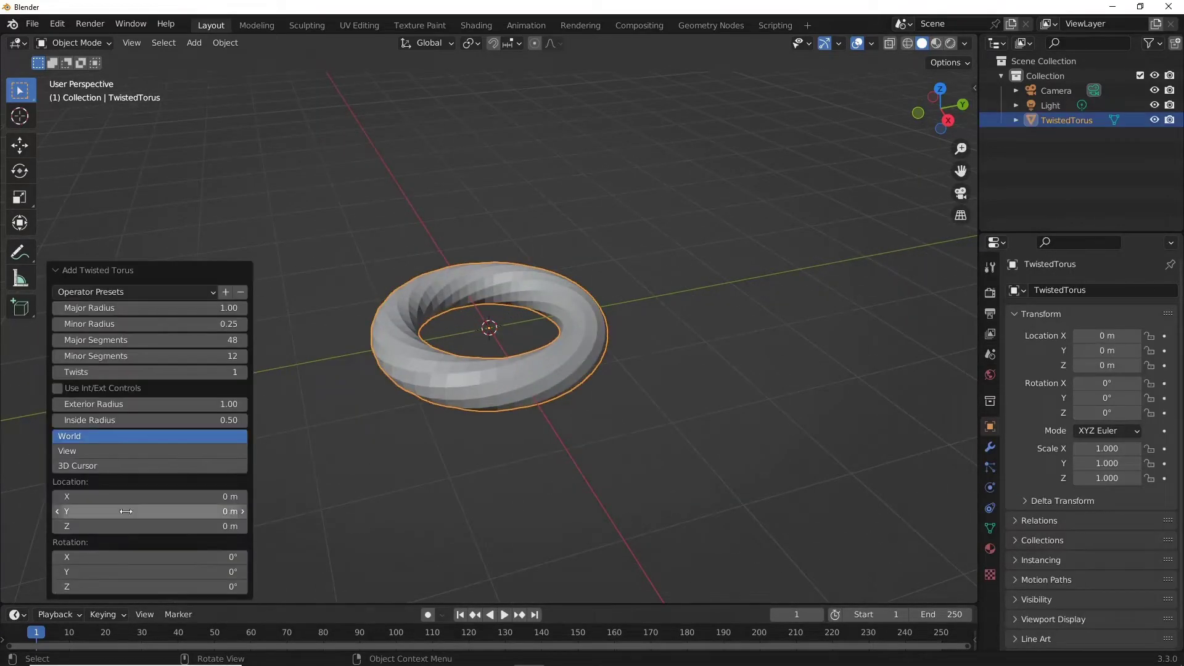
mouse_move(174, 327)
mouse_down()
mouse_move(245, 327)
mouse_move(247, 340)
mouse_up()
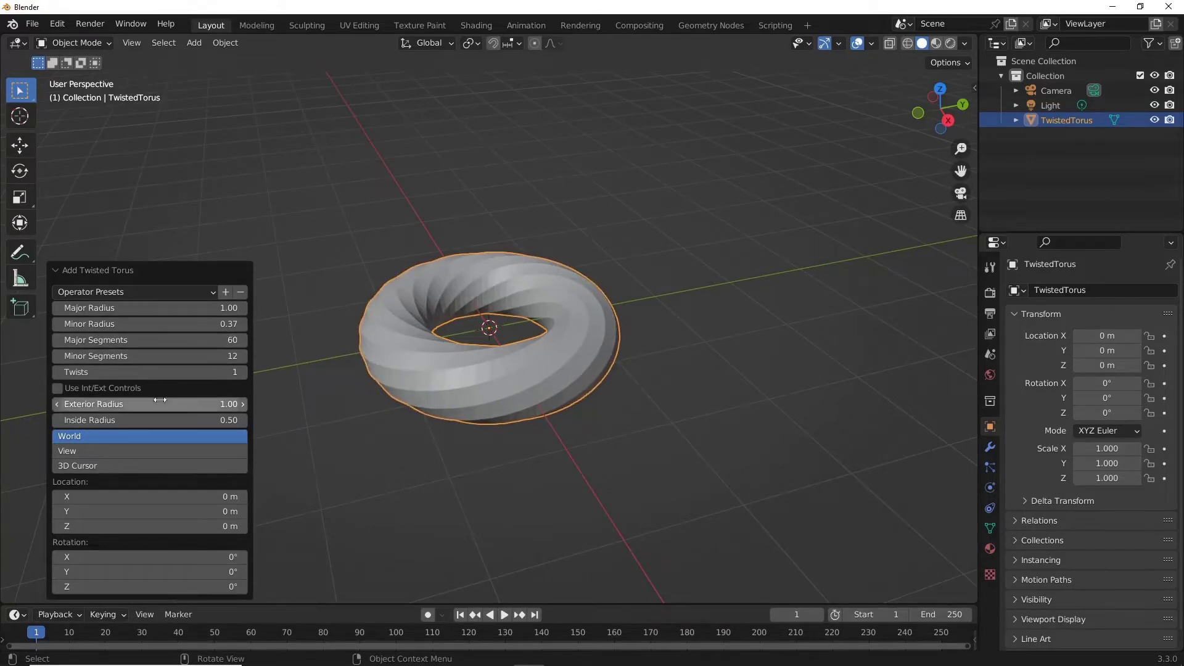
drag(171, 356, 126, 356)
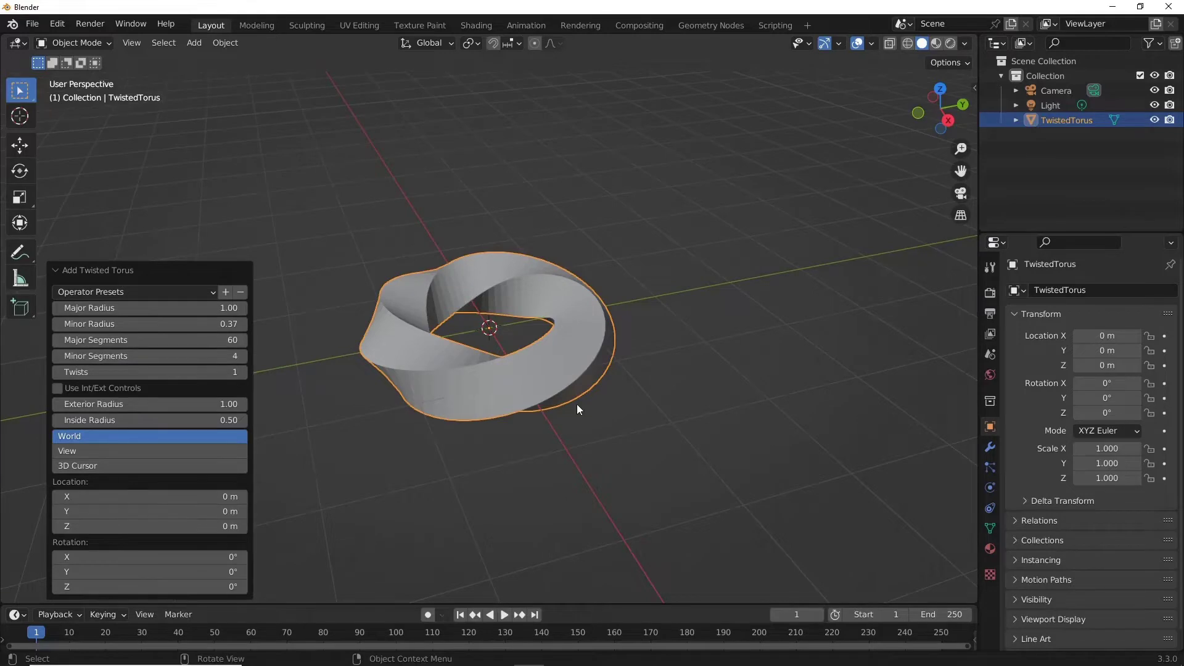
mouse_move(578, 410)
middle_down()
mouse_move(438, 444)
mouse_move(530, 398)
middle_up()
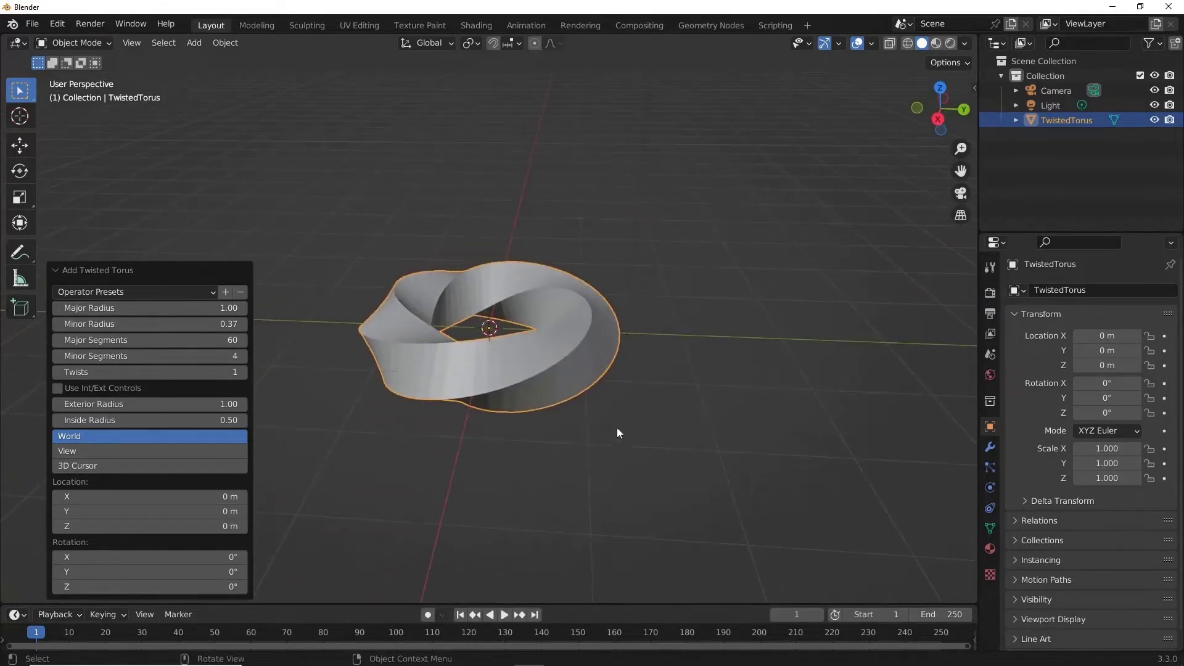
click(747, 25)
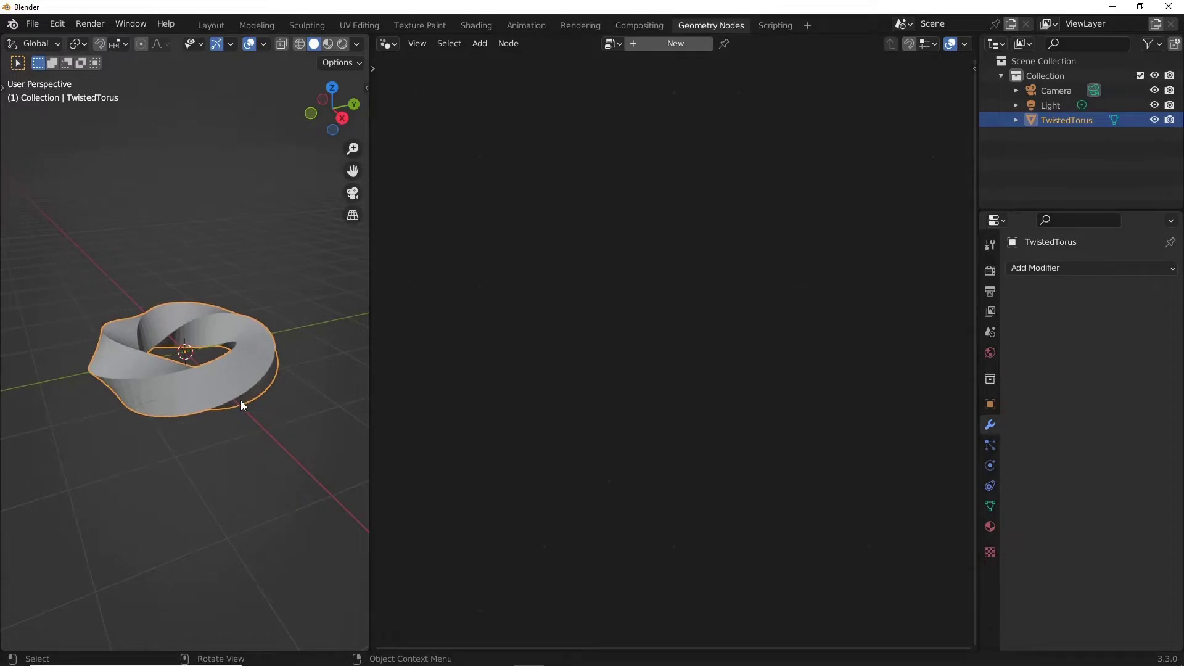
Create a new node tree and drop an Instance on Points node onto the input-output link.
scroll(241, 401, up, 2)
click(675, 43)
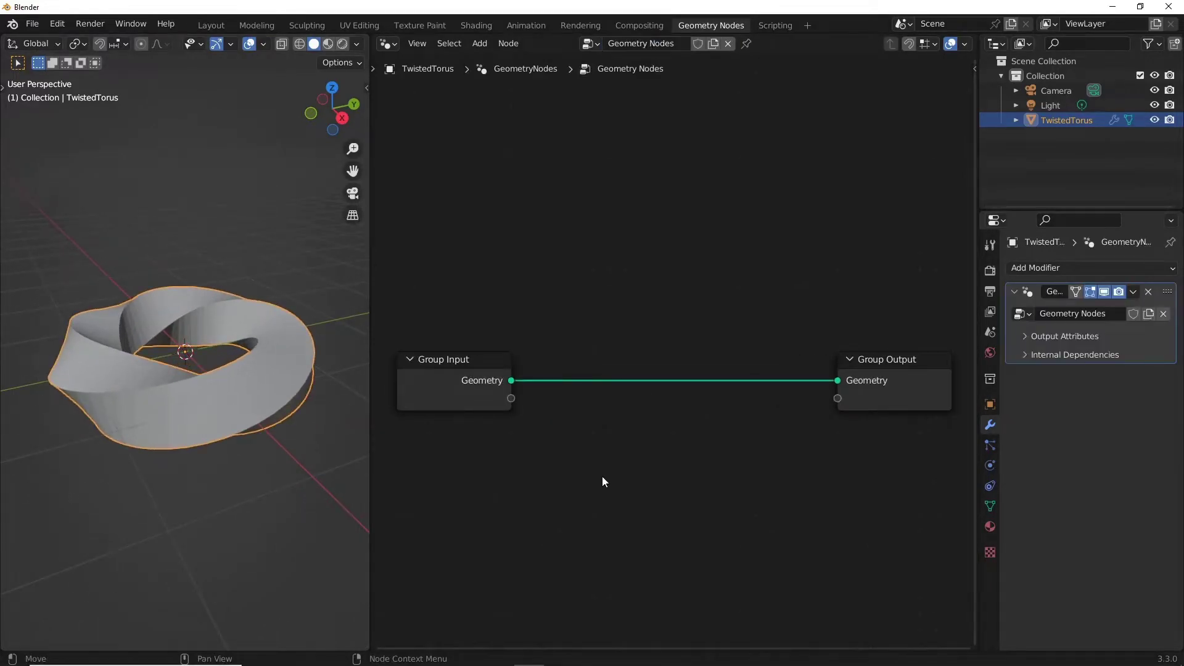
key(shift+a)
click(586, 332)
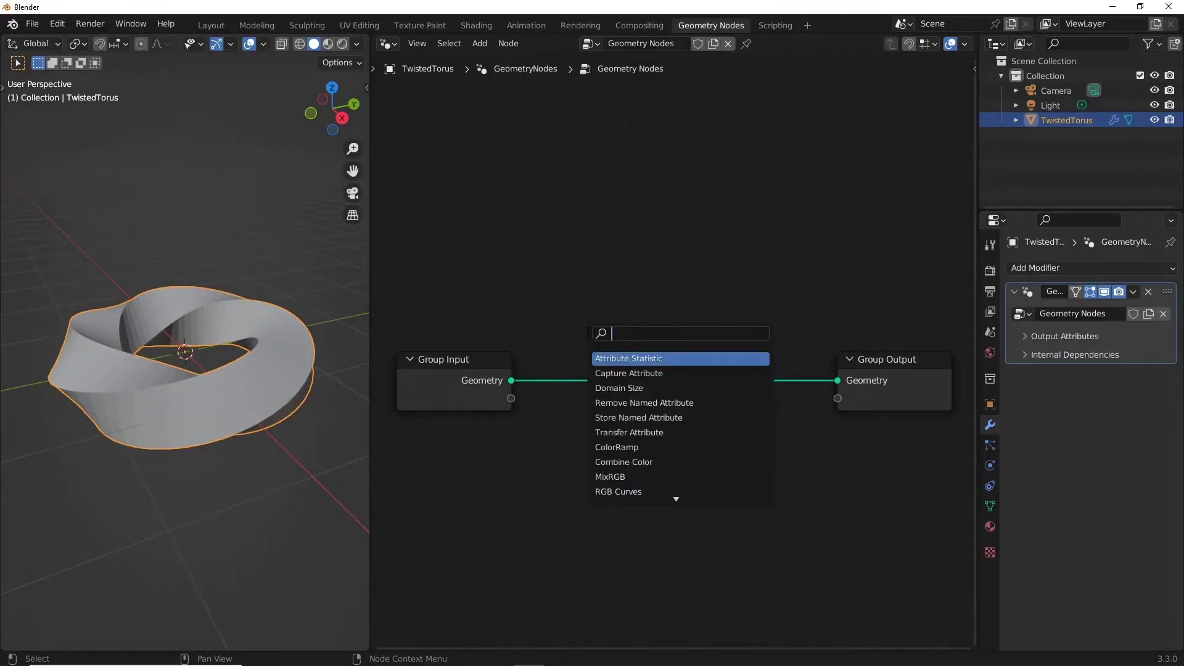
text(in)
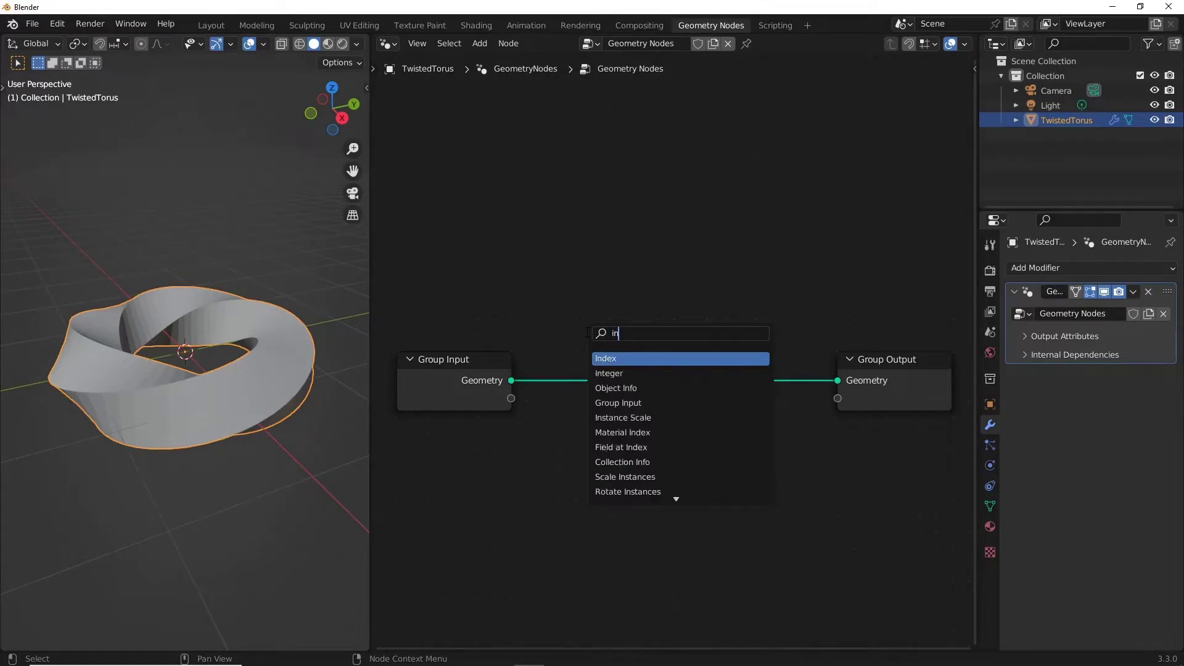
text(stance)
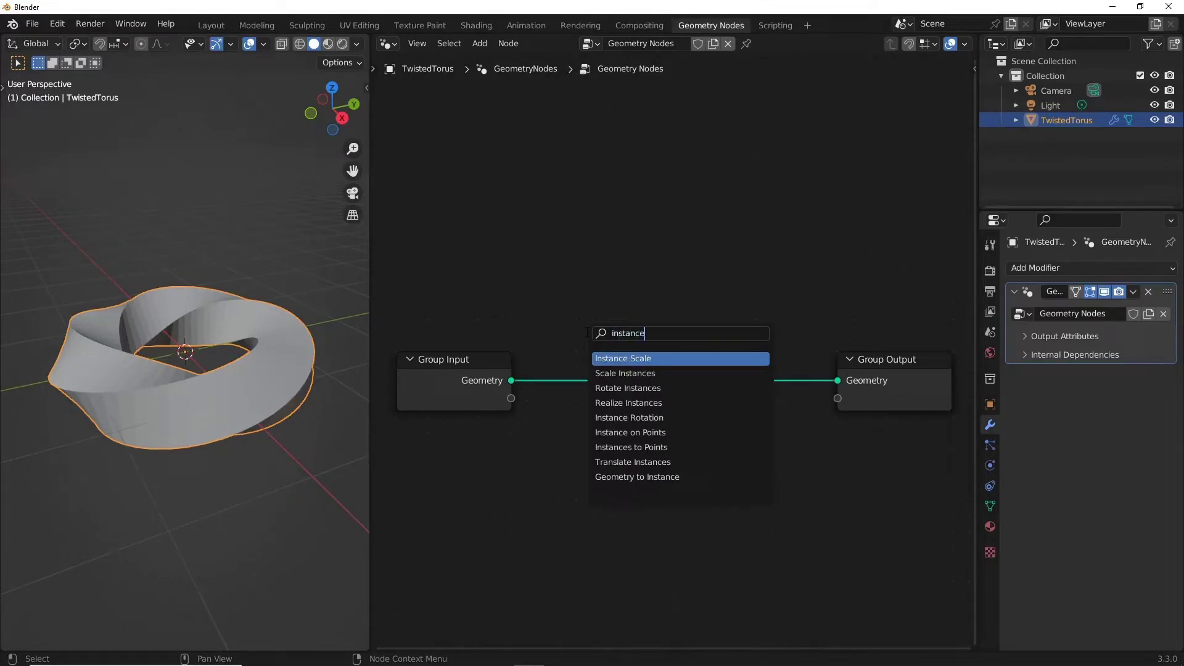
text( on)
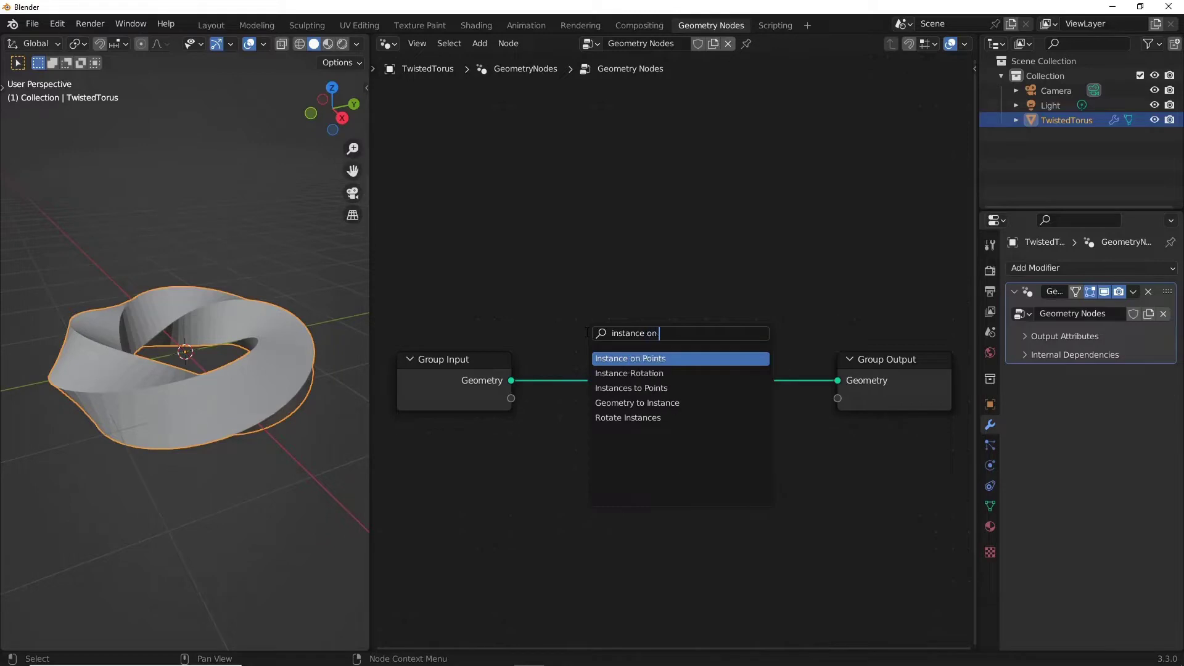
key(Return)
click(639, 452)
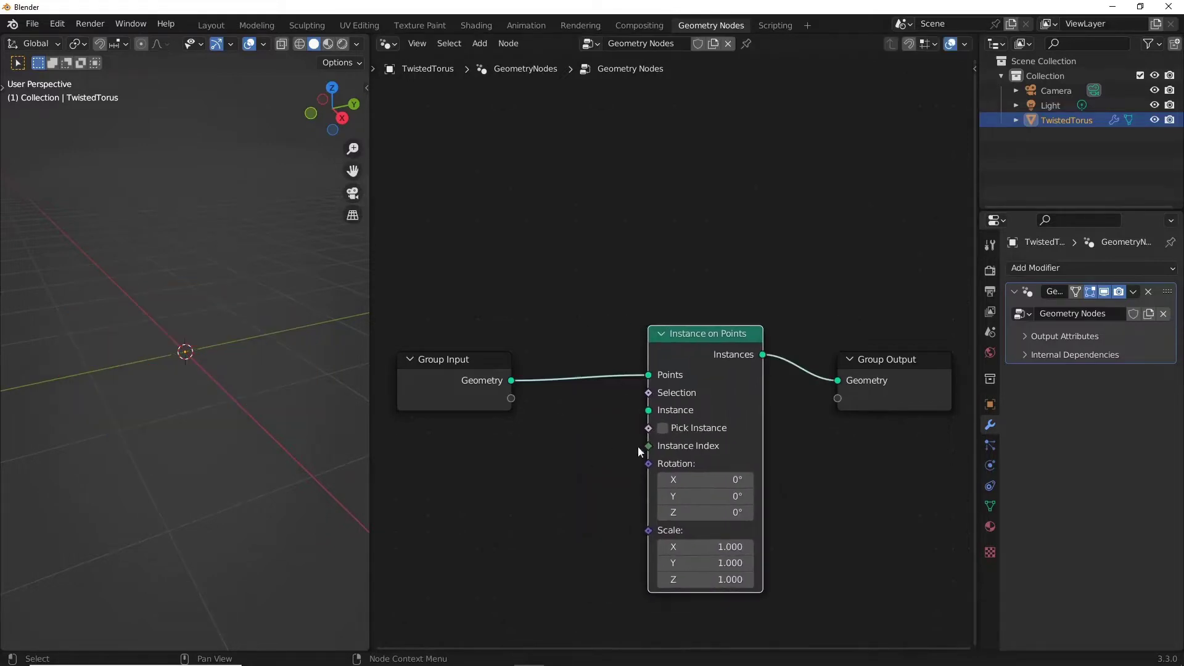
Feed a UV Sphere of radius 0.05 m into Instance on Points as the instance mesh.
click(469, 493)
key(shift+a)
text(cu)
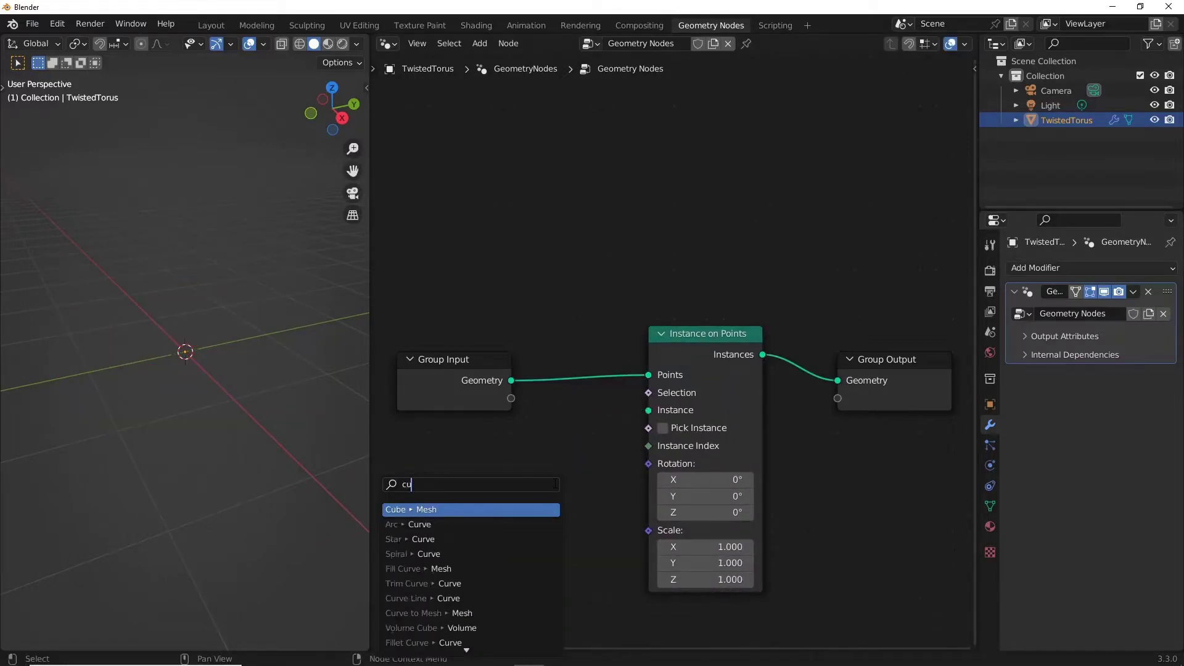
key(BackSpace)
key(BackSpace)
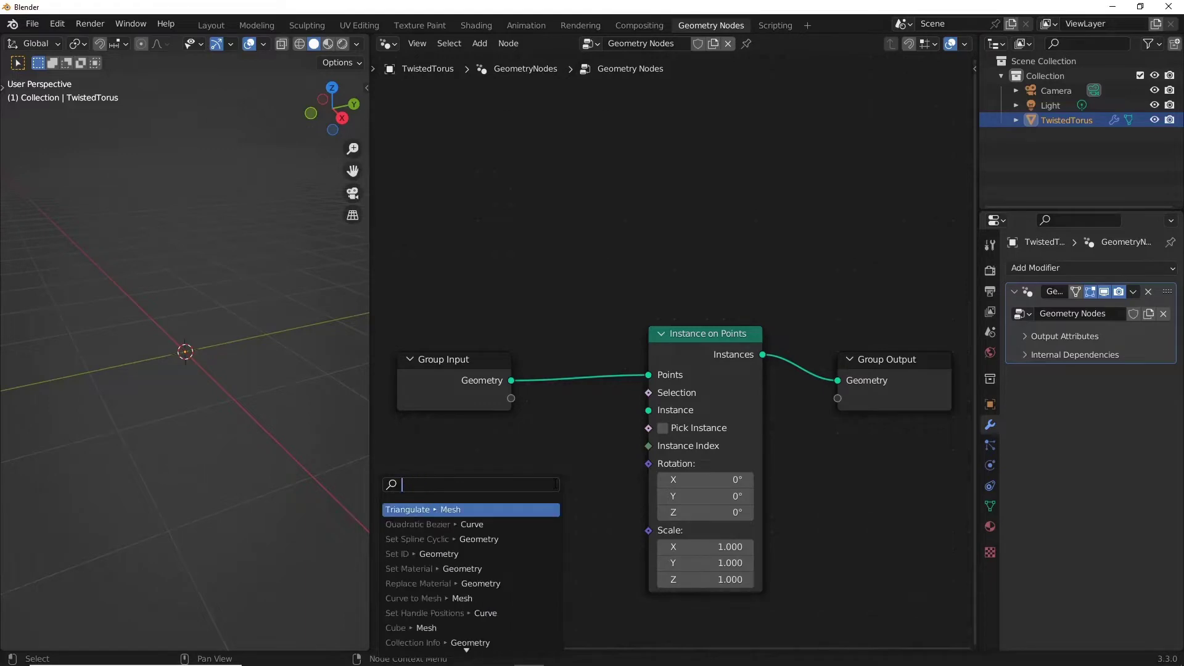
text(uv)
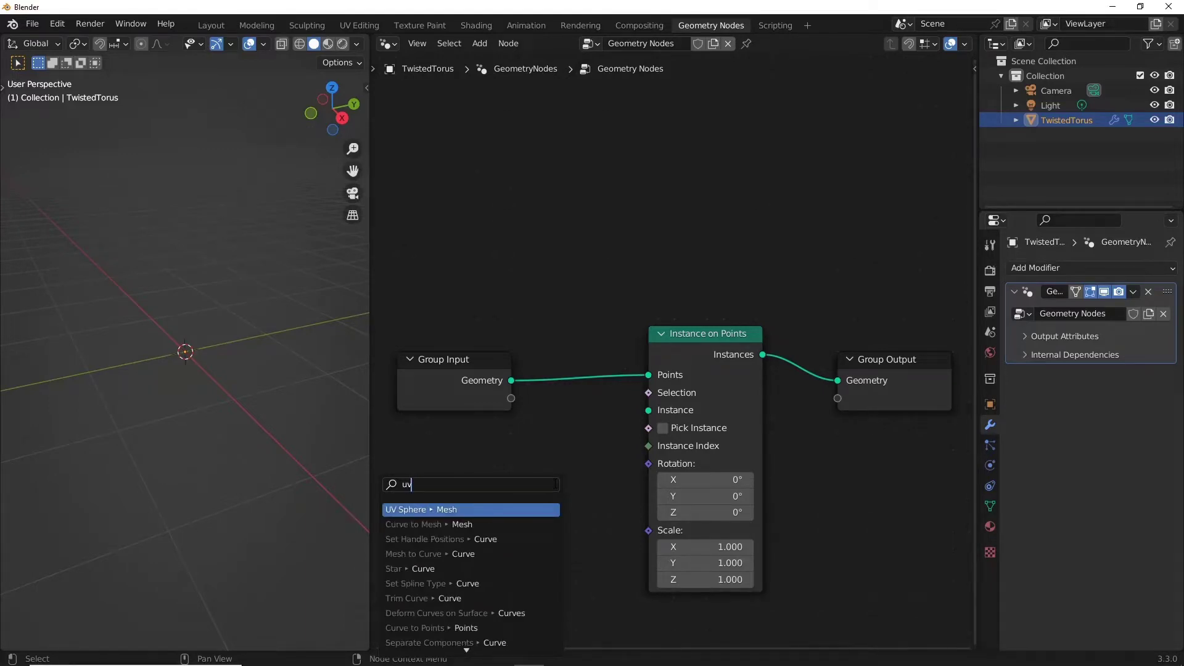
key(Return)
drag(506, 548, 487, 548)
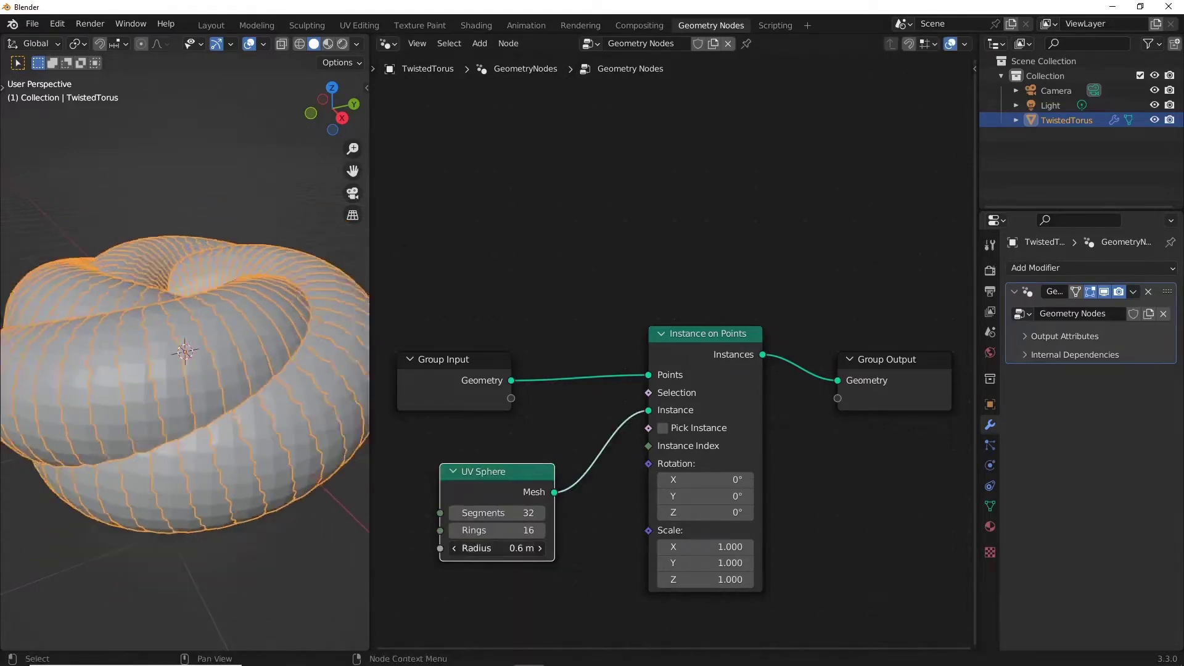
click(515, 548)
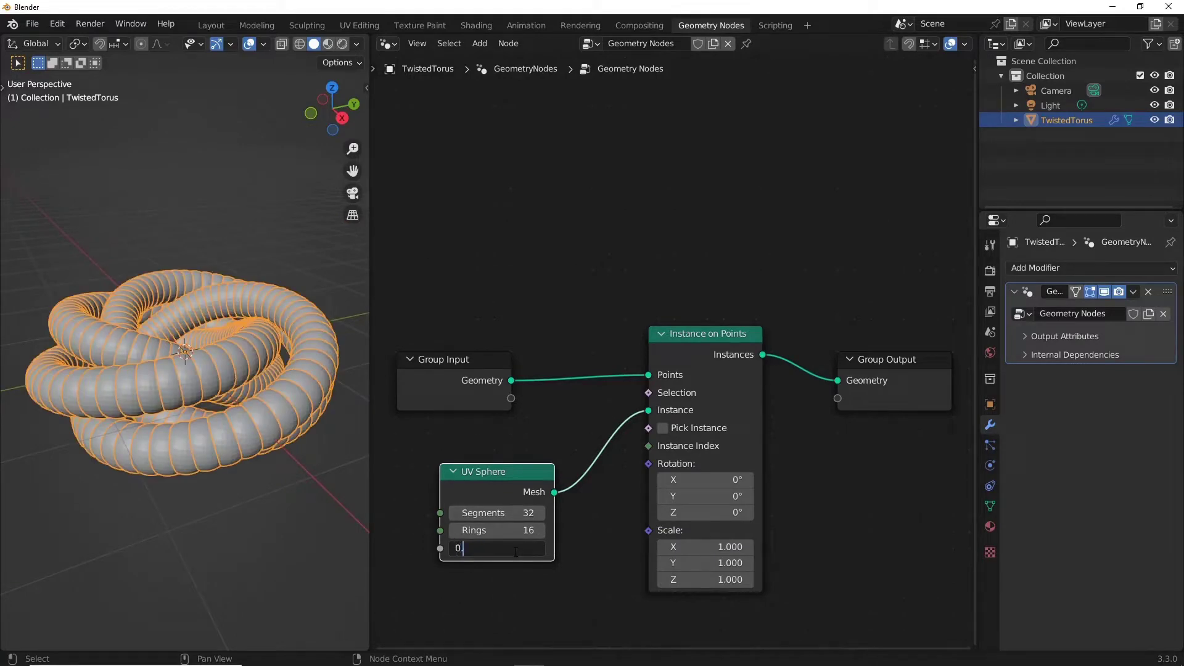
text(05)
key(Return)
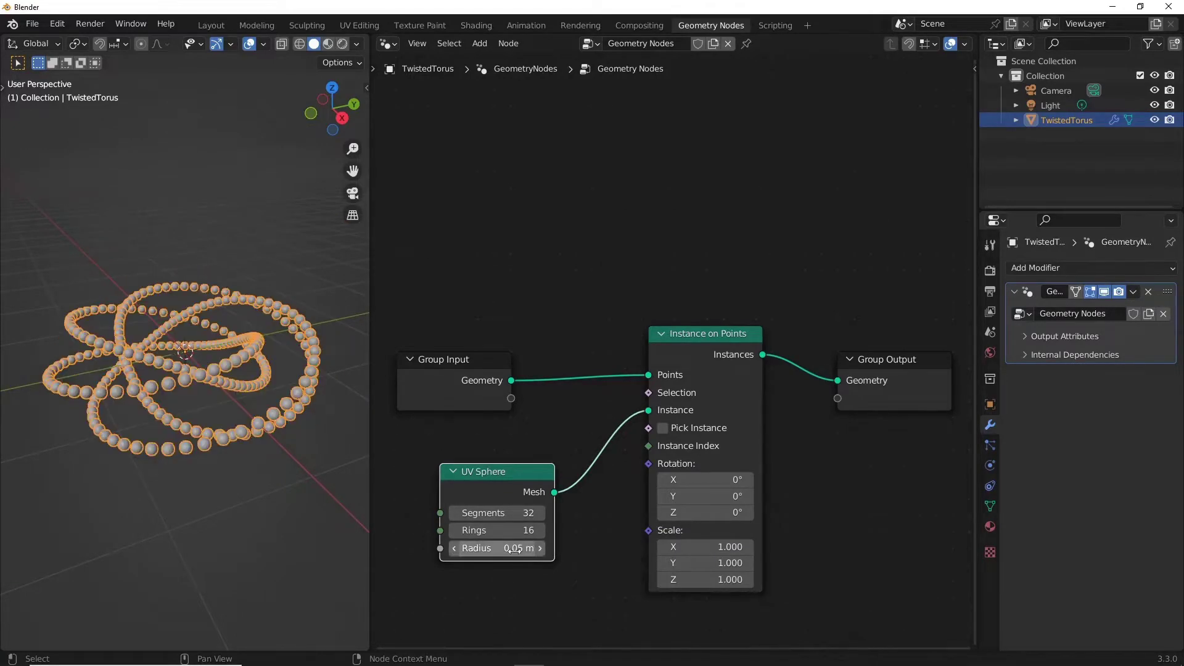
Orbit the viewport to view the beaded torus from above.
click(442, 236)
click(278, 476)
mouse_move(277, 476)
middle_down()
mouse_move(314, 528)
mouse_move(308, 516)
middle_up()
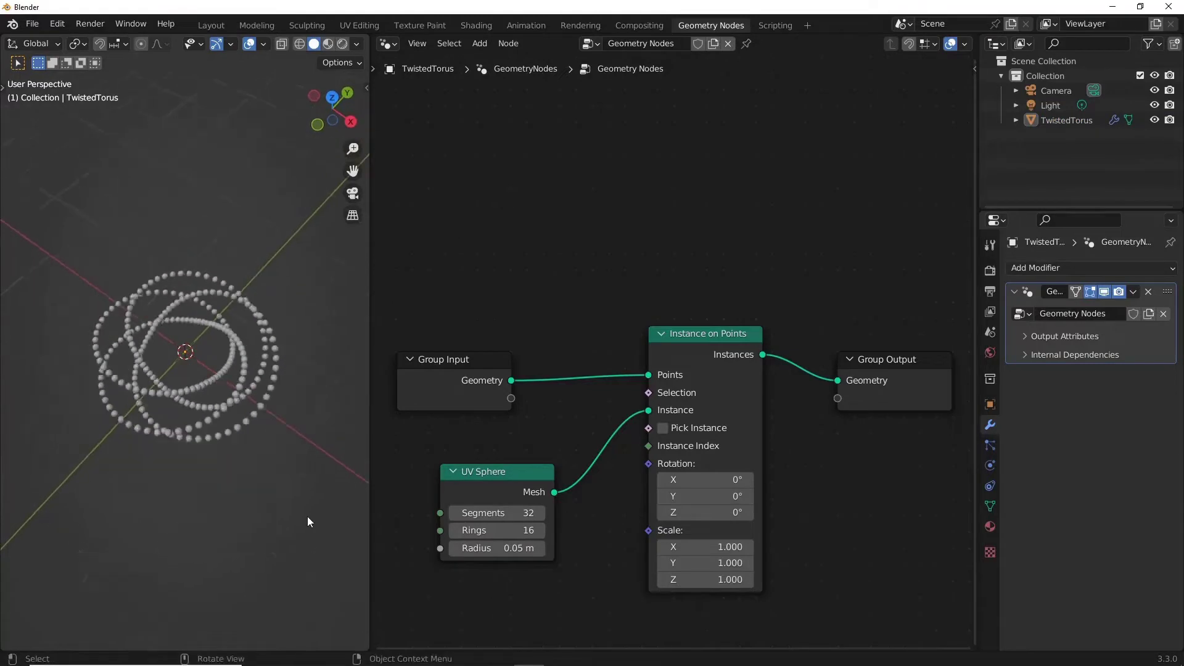
click(498, 383)
Insert a level-2 Subdivide Mesh node between Group Input and Instance on Points.
drag(430, 364, 453, 368)
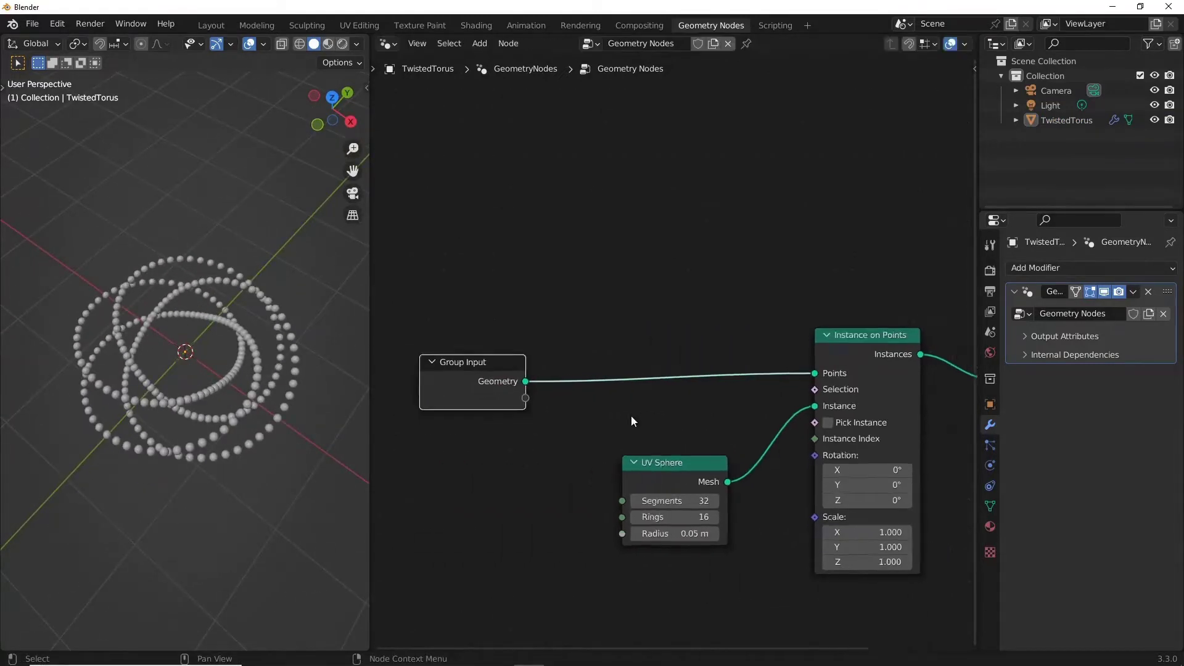
middle_drag(631, 421, 561, 417)
key(shift+a)
text(s)
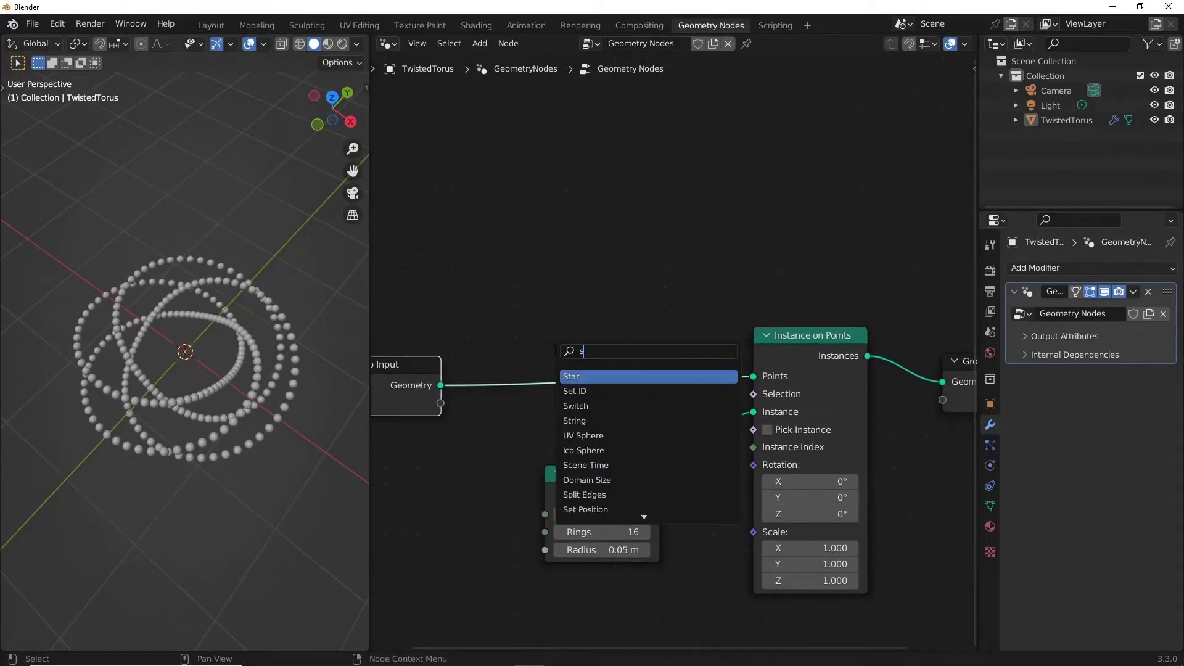
text(ub)
key(Return)
click(589, 385)
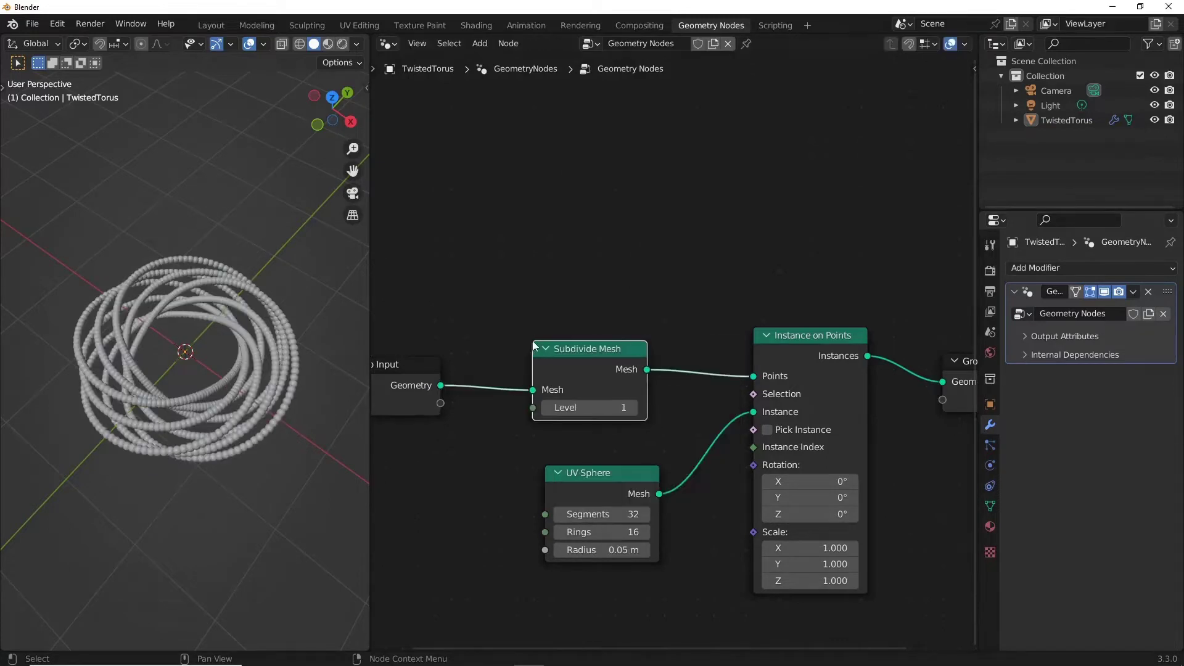
mouse_move(207, 476)
middle_down()
mouse_move(173, 428)
mouse_move(185, 431)
middle_up()
click(640, 408)
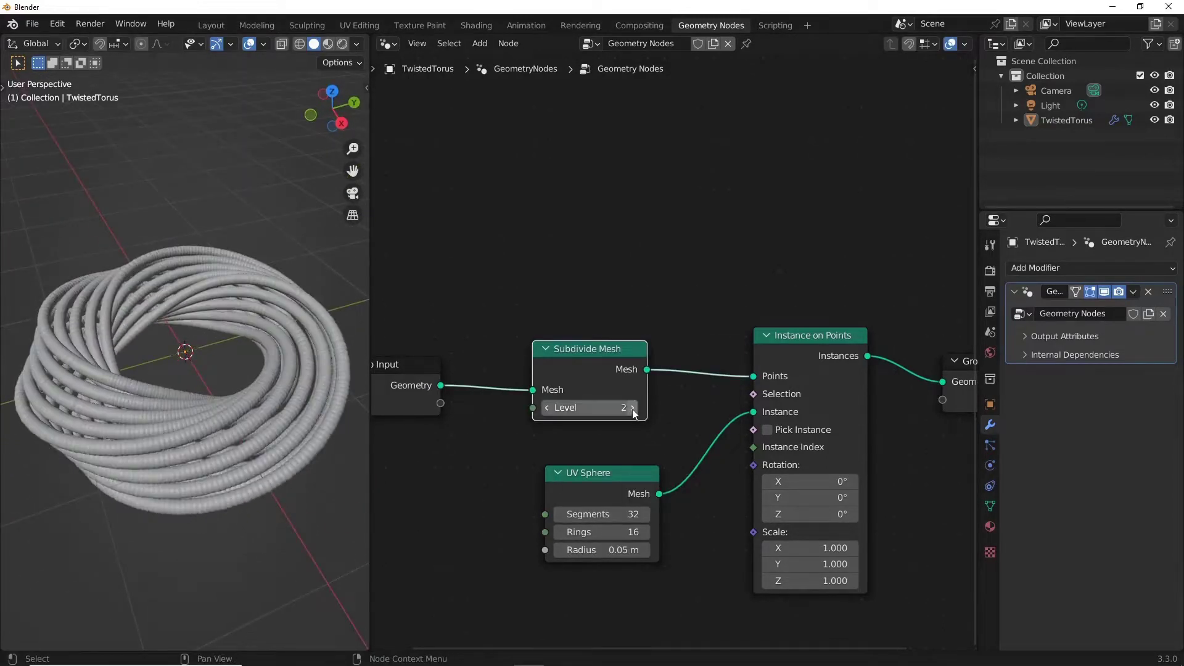
mouse_move(225, 375)
middle_down()
mouse_move(122, 467)
mouse_move(100, 347)
mouse_move(78, 423)
mouse_move(253, 345)
mouse_move(177, 354)
middle_up()
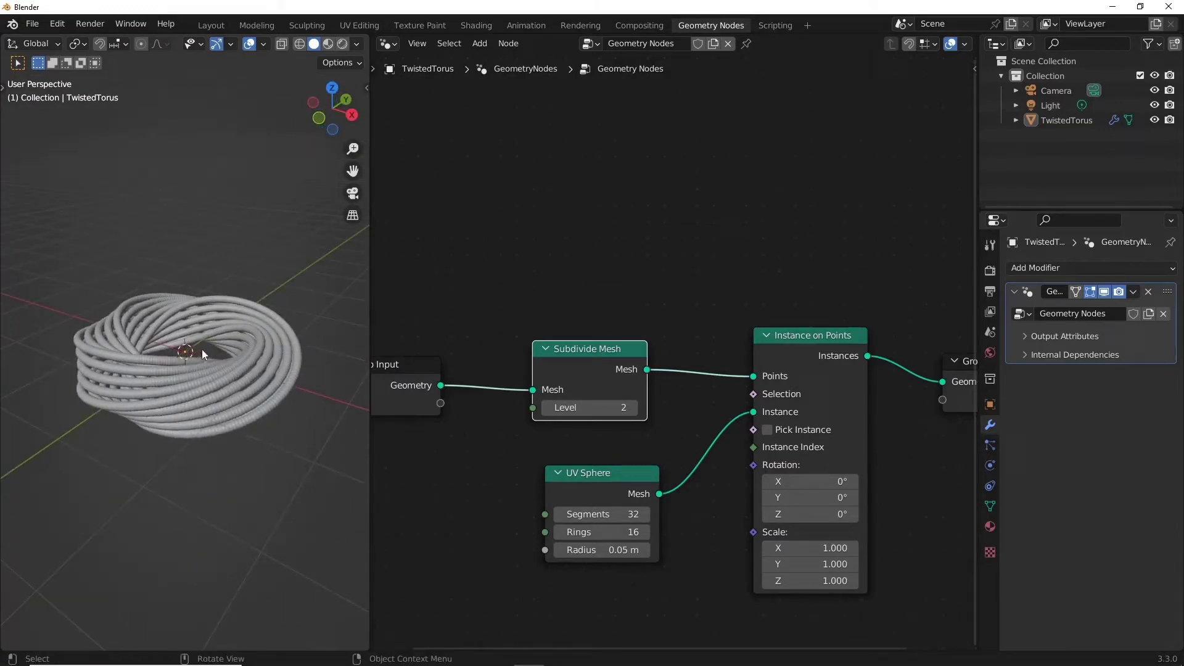
mouse_move(687, 494)
middle_down()
mouse_move(481, 496)
mouse_move(522, 498)
mouse_move(494, 497)
middle_up()
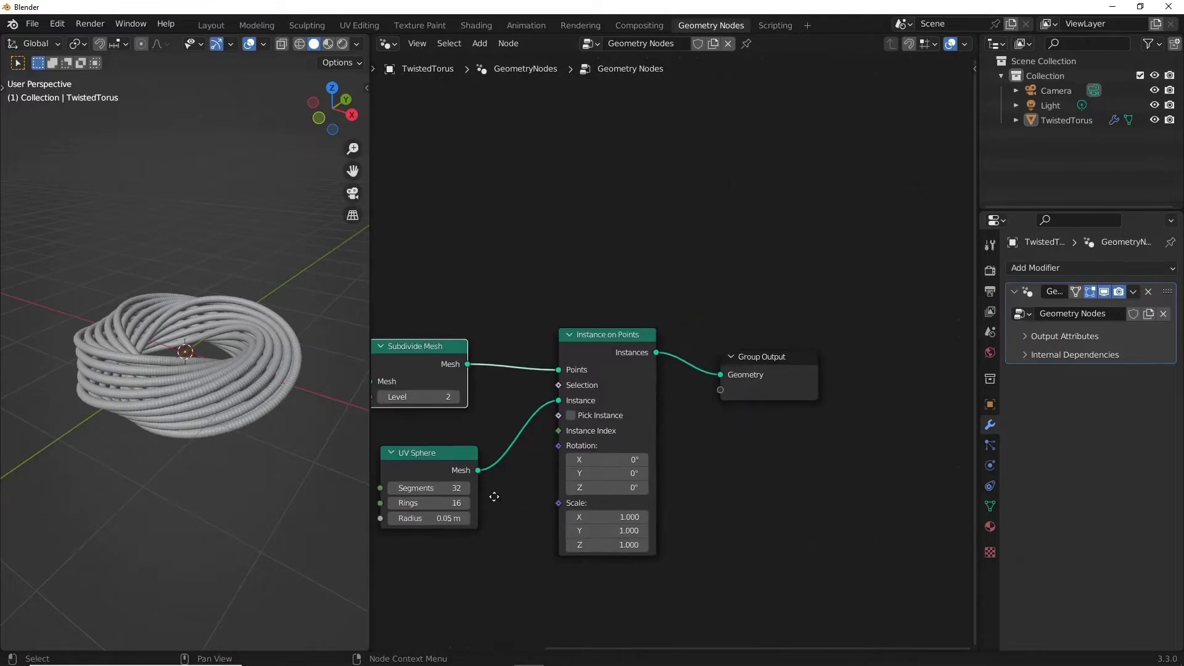
Collapse and tidy the existing nodes to compact the tree.
click(571, 335)
click(392, 452)
drag(408, 346, 446, 352)
click(419, 351)
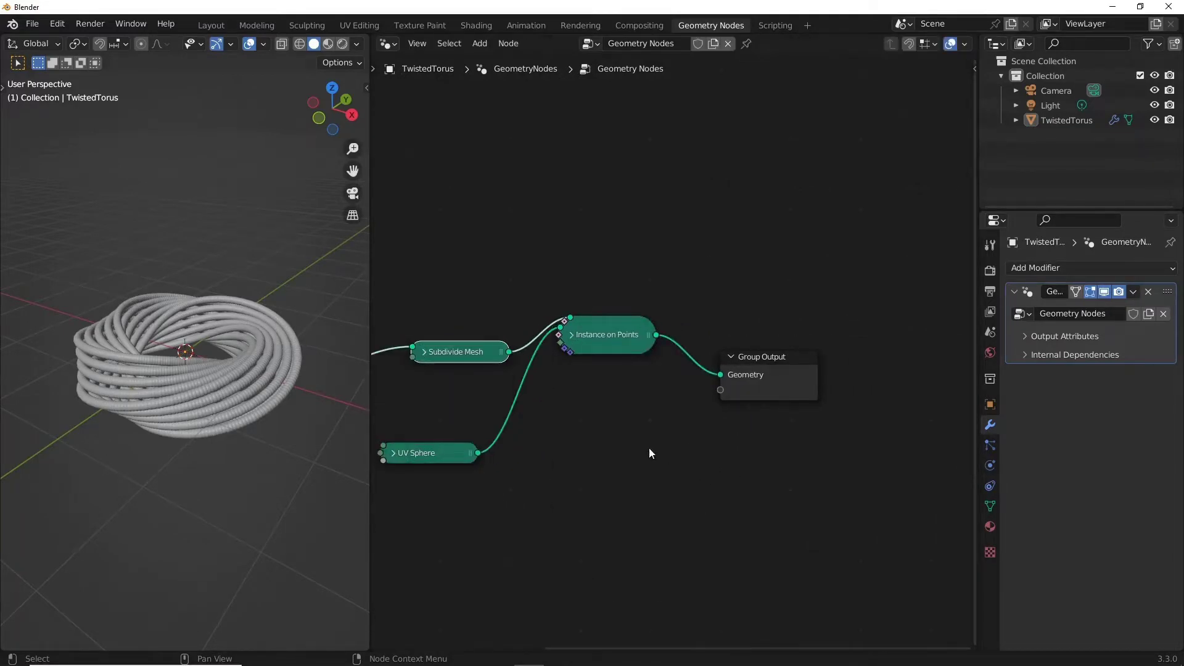
Add a Join Geometry node before the Group Output and rearrange the nodes around it.
drag(749, 376, 815, 343)
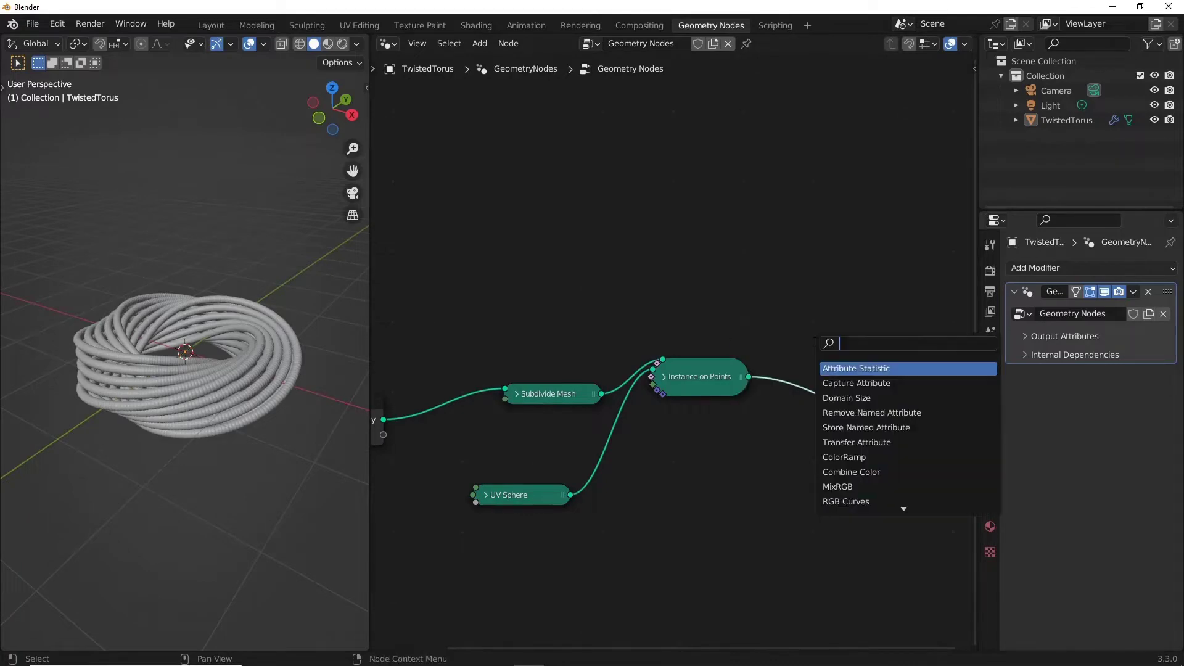
text(join)
key(Down)
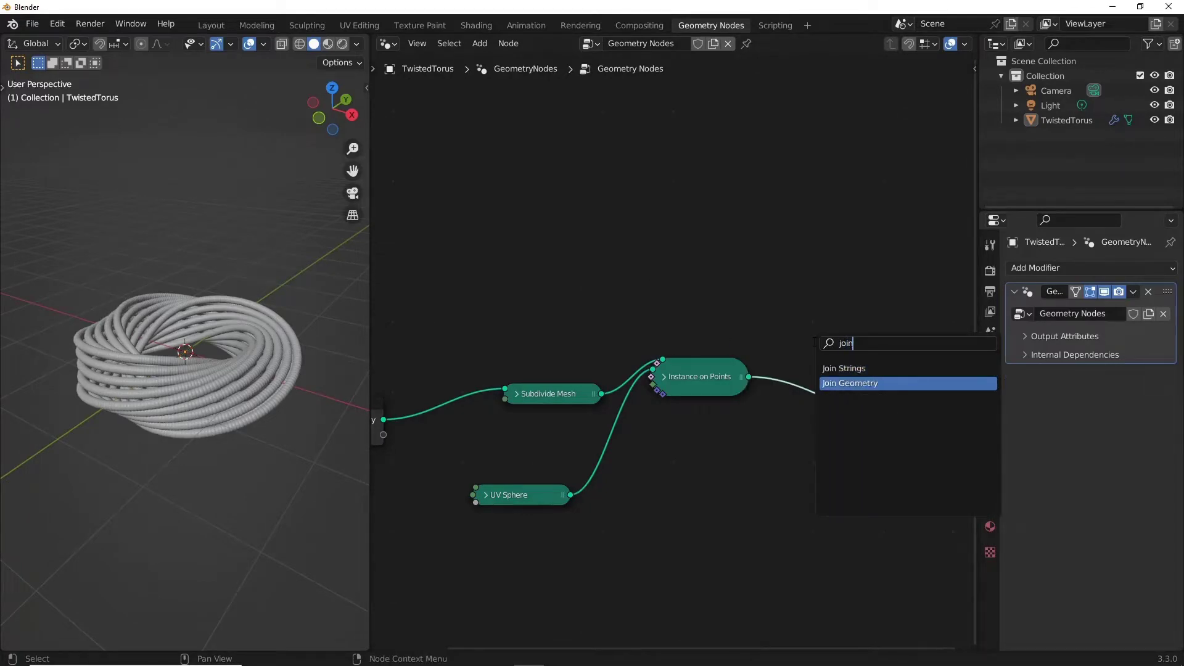
key(Return)
click(851, 370)
drag(721, 373, 749, 302)
drag(528, 339, 578, 579)
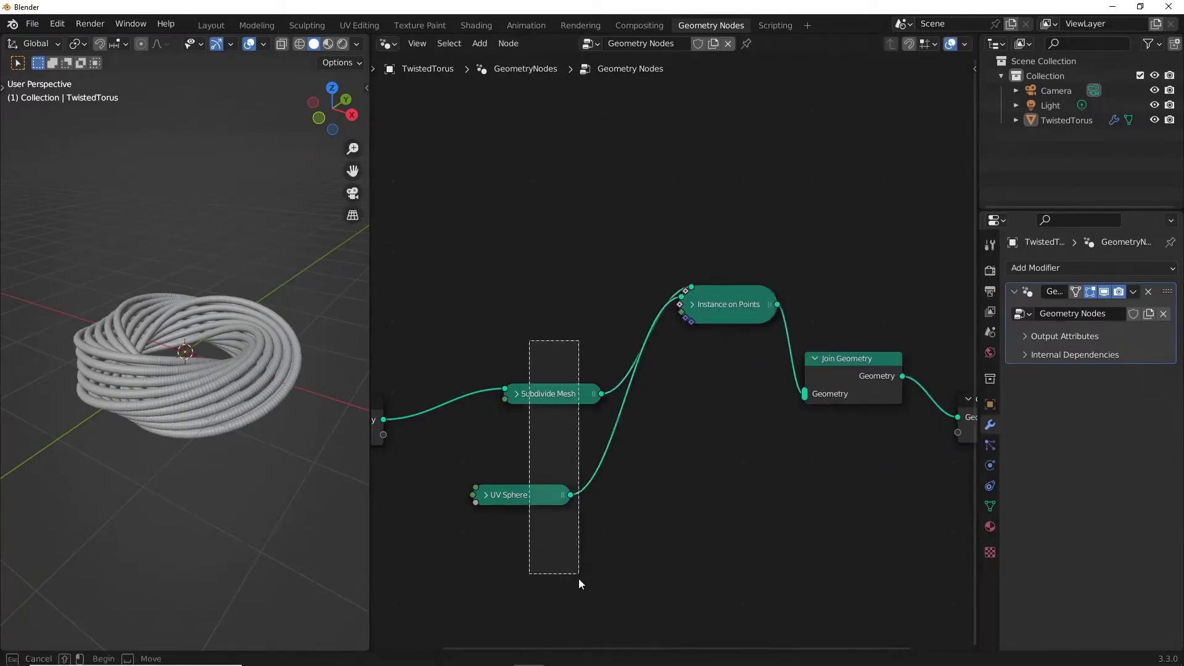
key(g)
click(652, 444)
drag(872, 389, 885, 447)
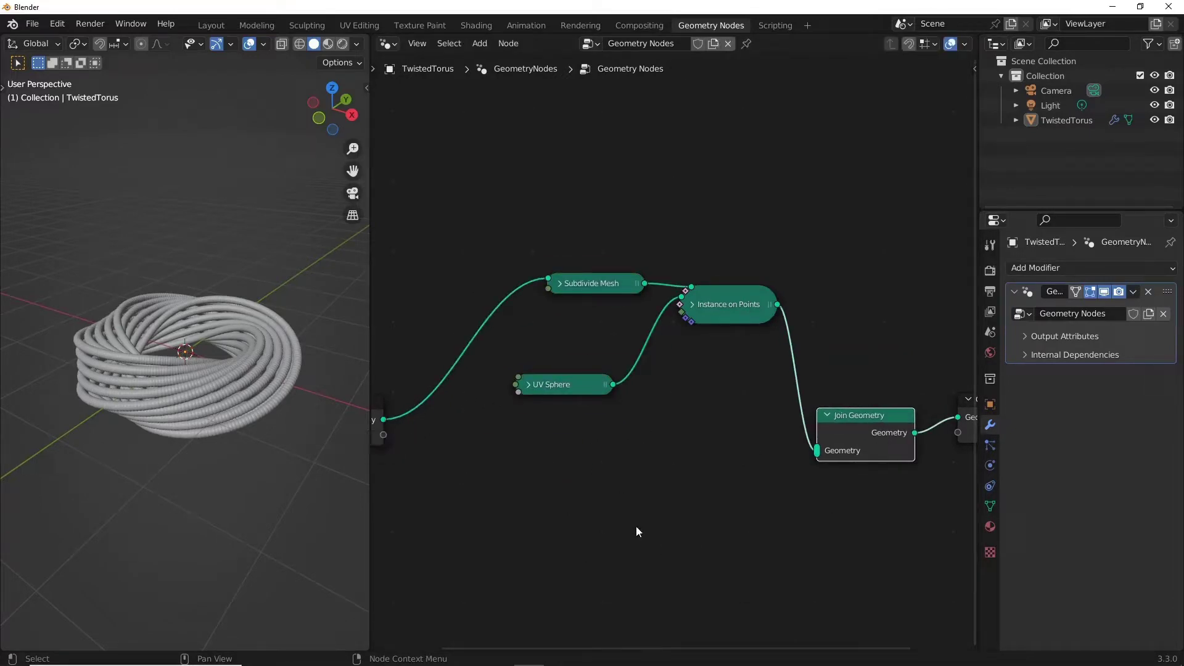
Add an Ico Sphere of radius 2.5 m and join its mesh into Join Geometry.
key(shift+a)
click(558, 347)
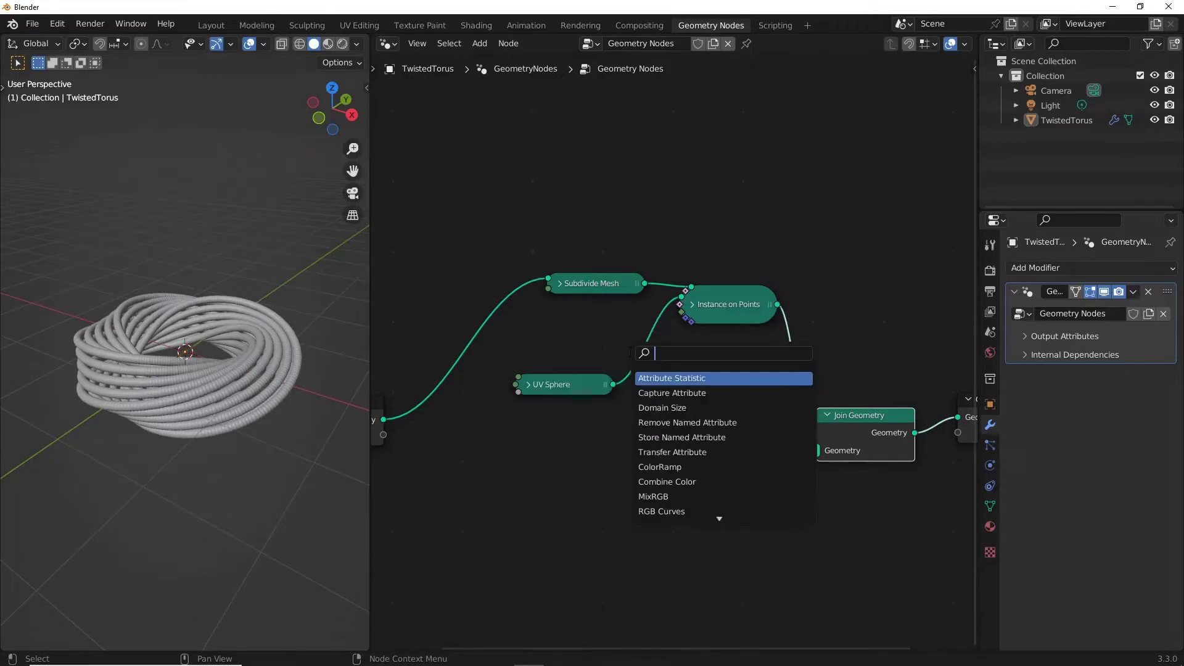
text(i)
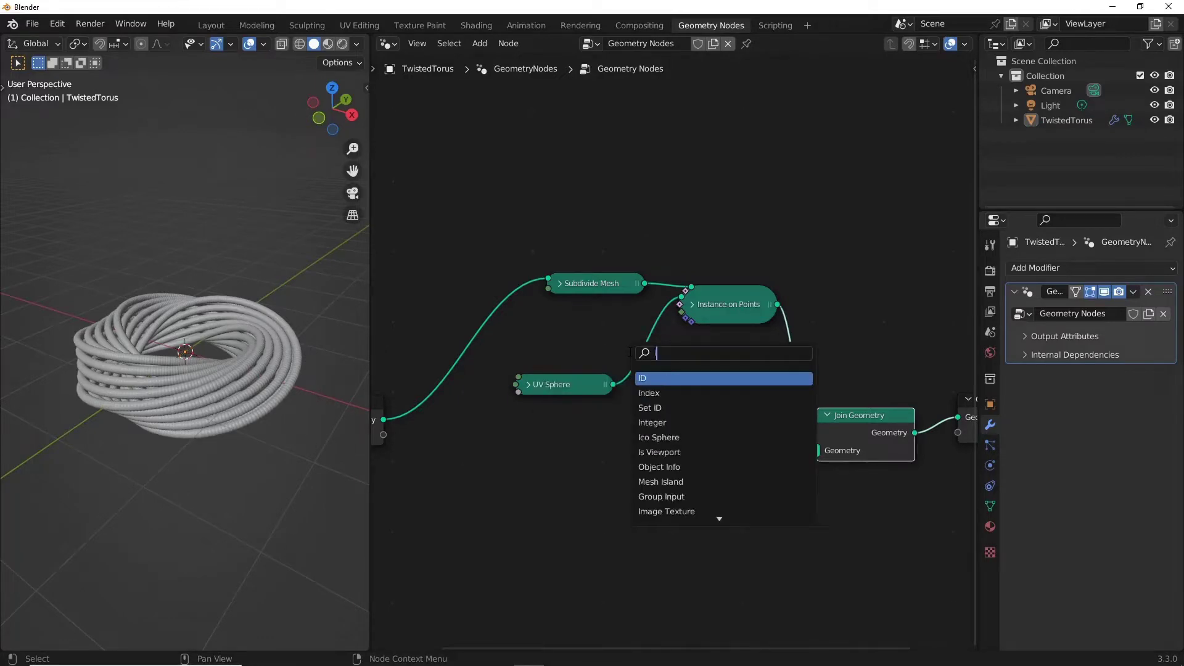
text(co)
key(Return)
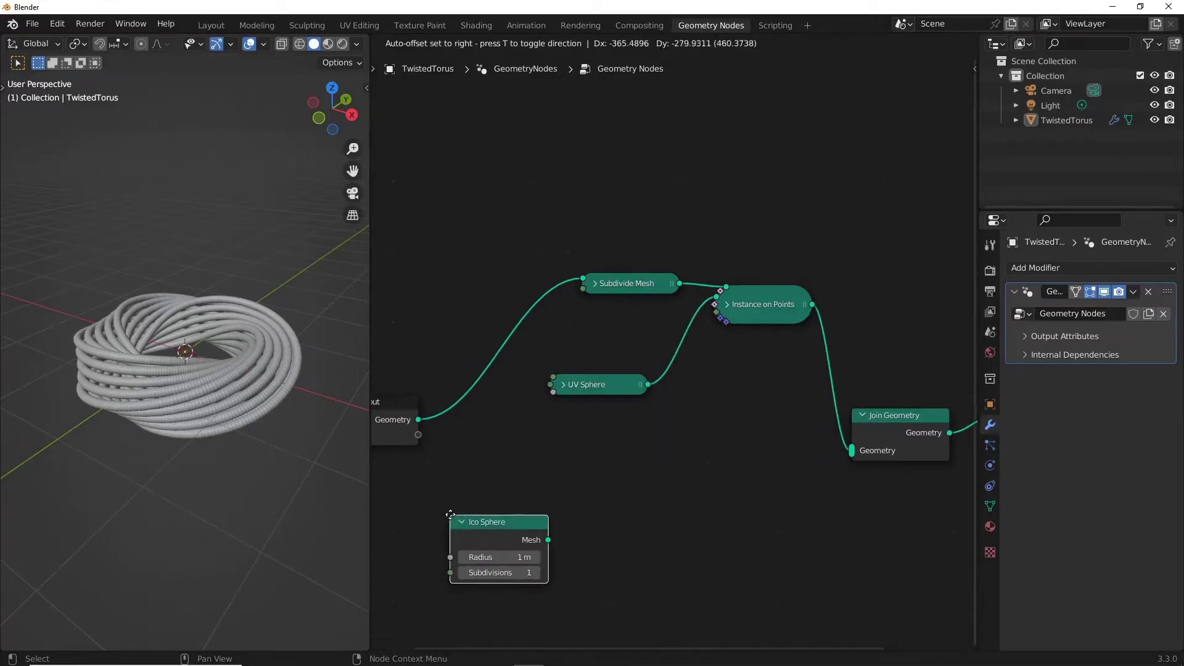
click(451, 514)
drag(547, 539, 852, 458)
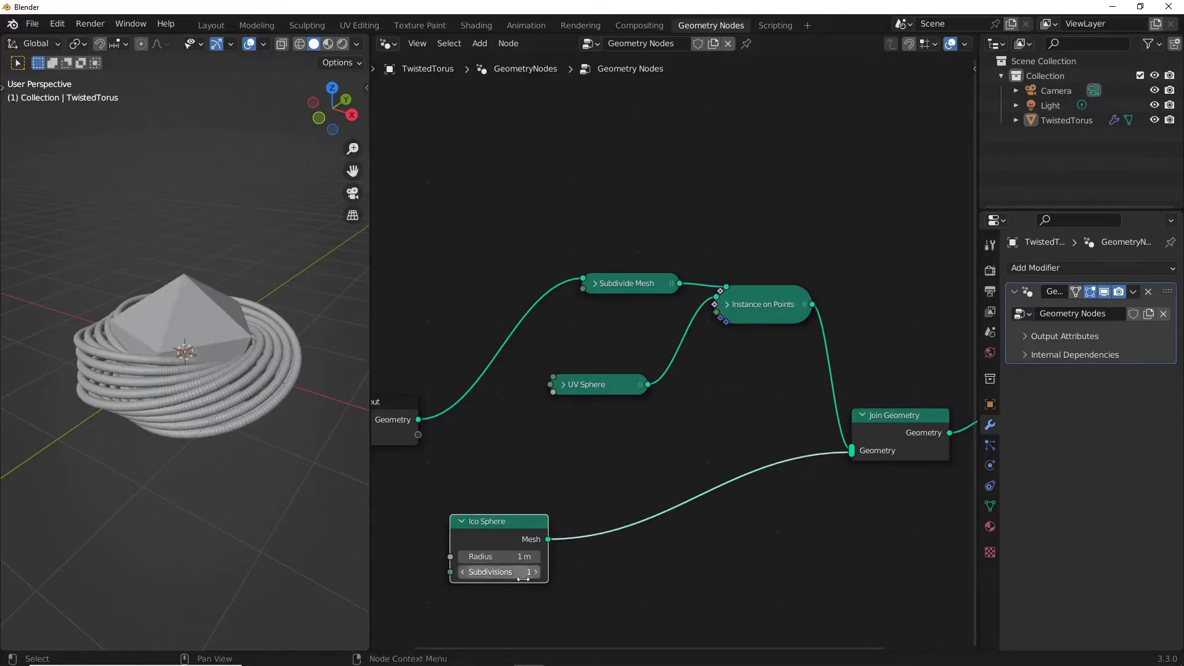
scroll(518, 574, up, 1)
mouse_move(484, 573)
mouse_down()
mouse_move(524, 573)
mouse_move(499, 573)
mouse_up()
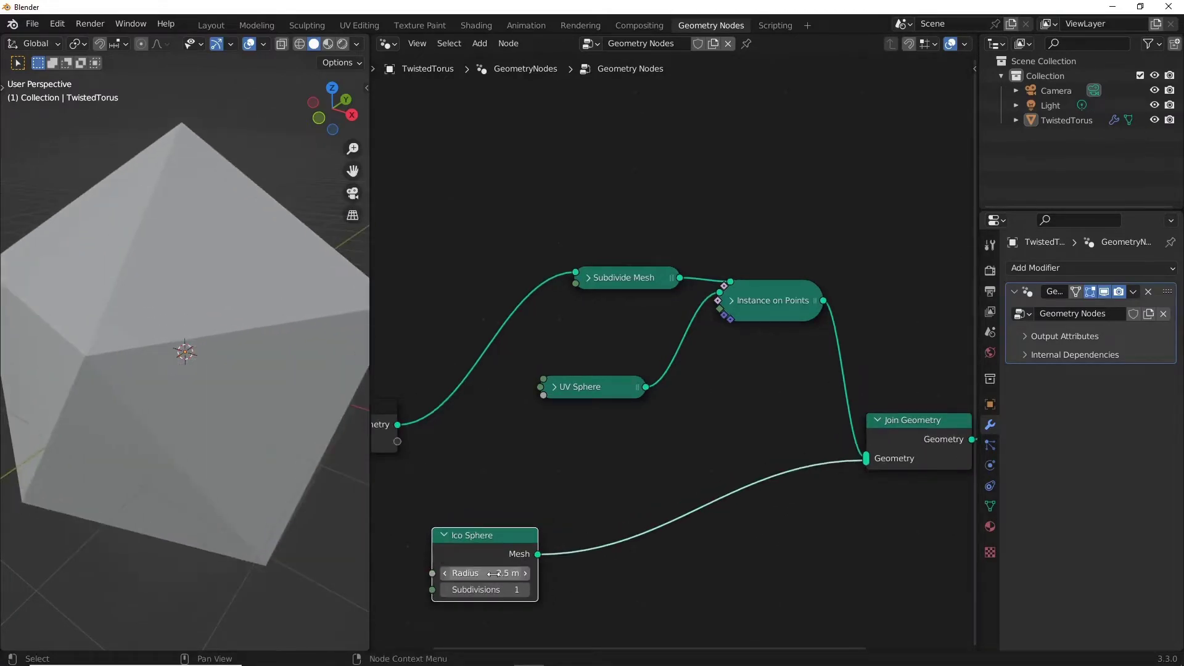
Insert a Mesh to Curve node on the Ico Sphere link to form the wire cage.
middle_drag(613, 578, 538, 564)
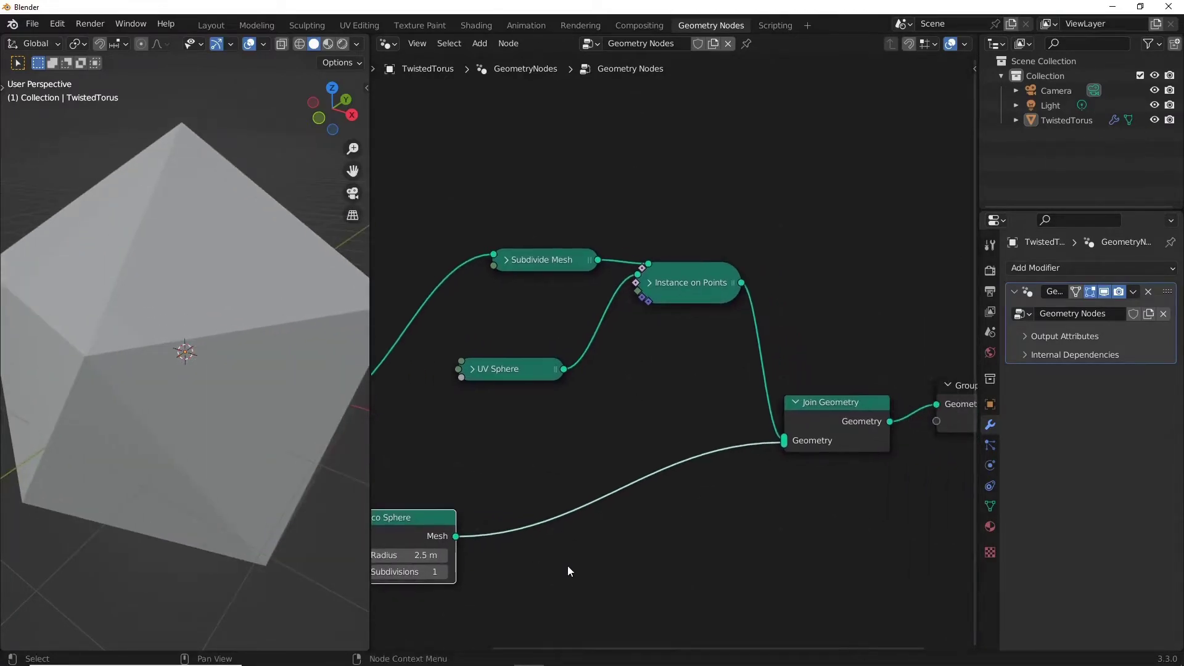
key(shift+a)
text(mesh)
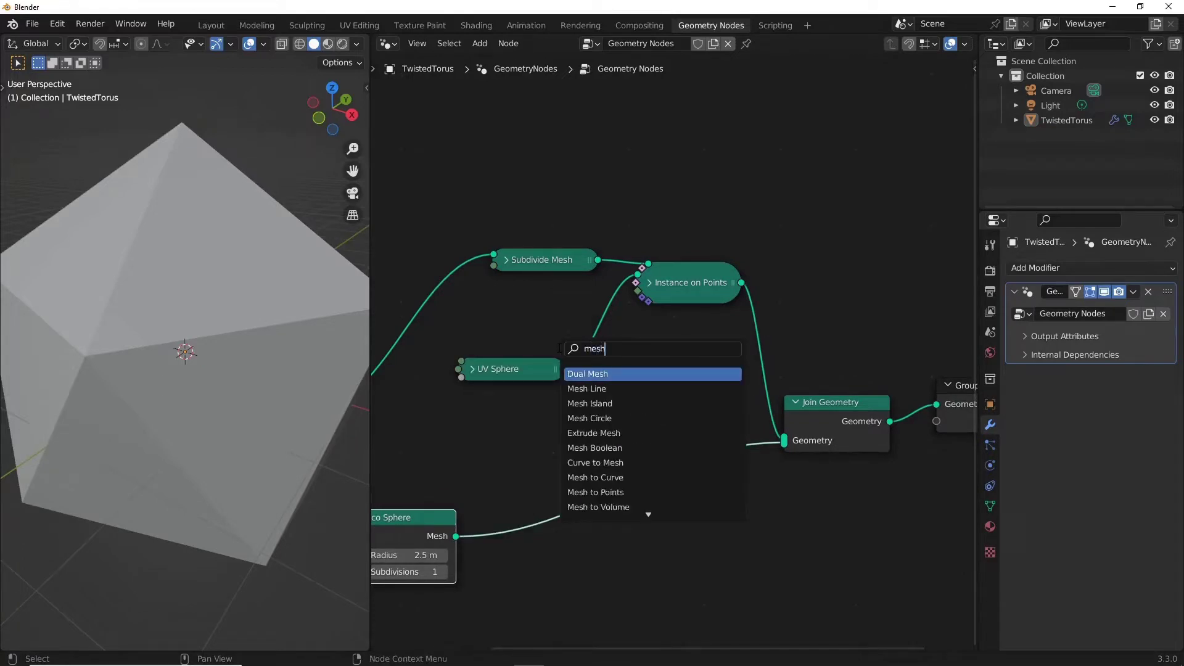
text( to)
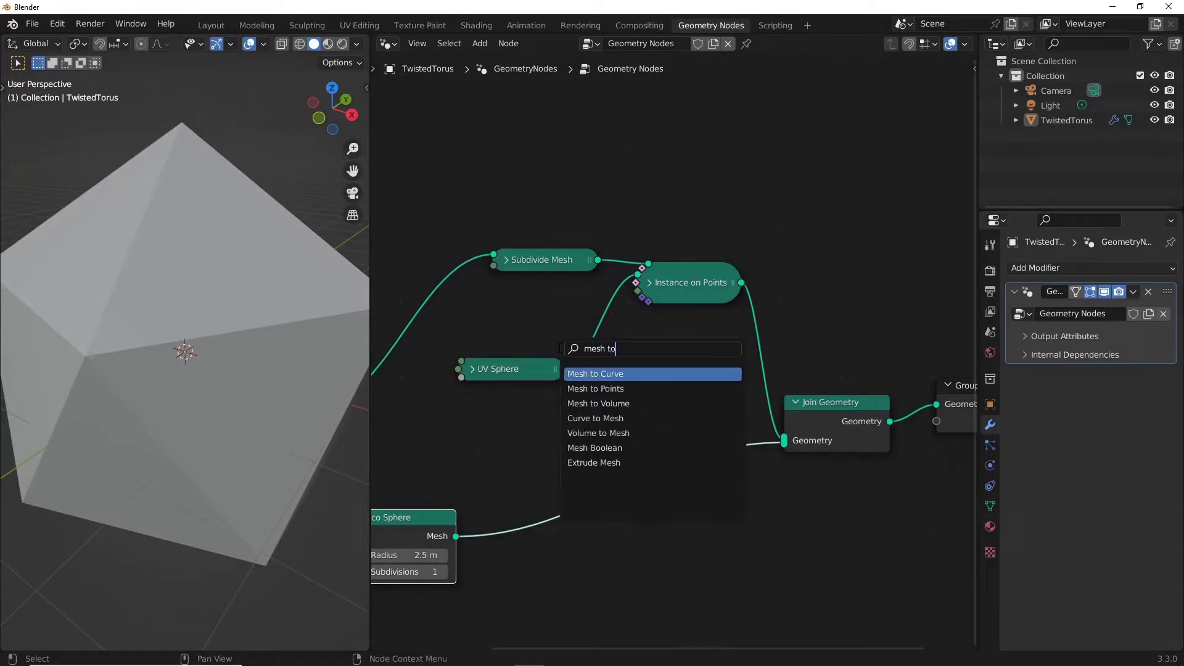
key(Return)
click(523, 498)
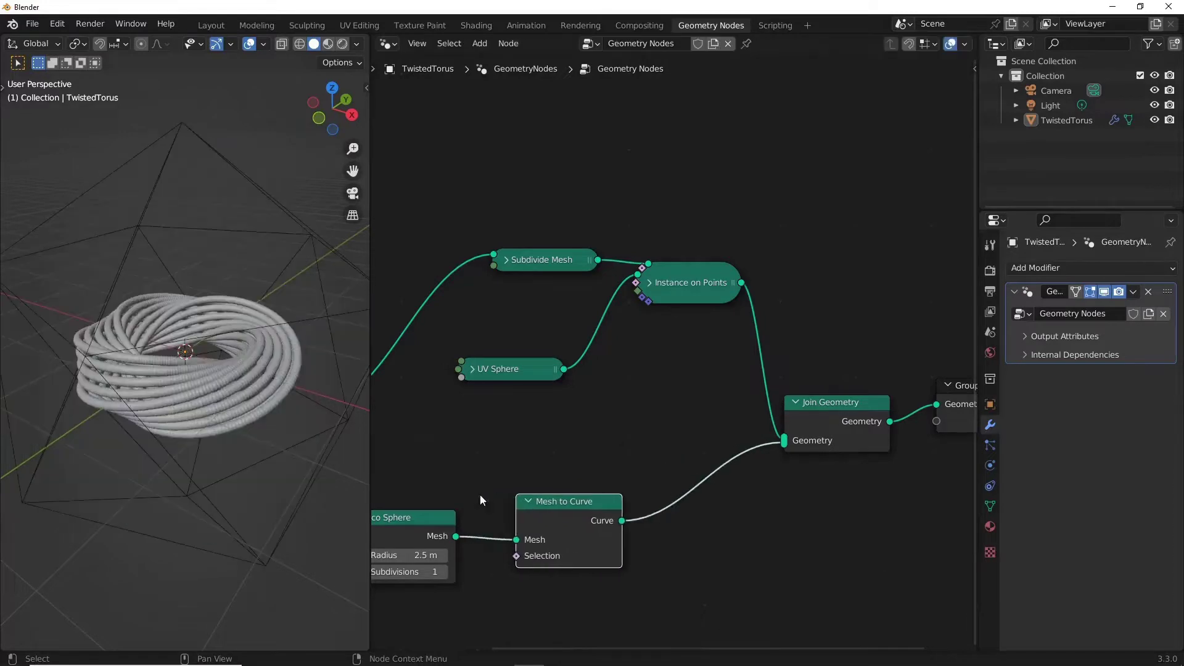
middle_drag(233, 493, 259, 487)
middle_drag(563, 546, 683, 529)
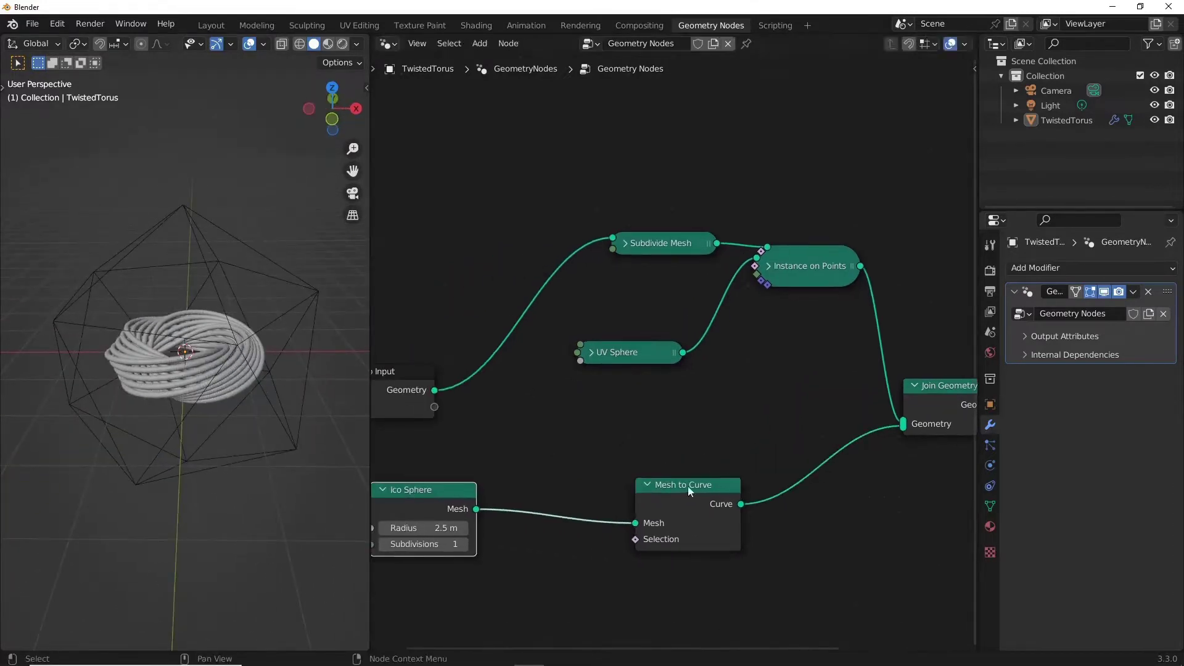
Add a Curve to Mesh node after Mesh to Curve.
key(shift+a)
click(738, 343)
text(c)
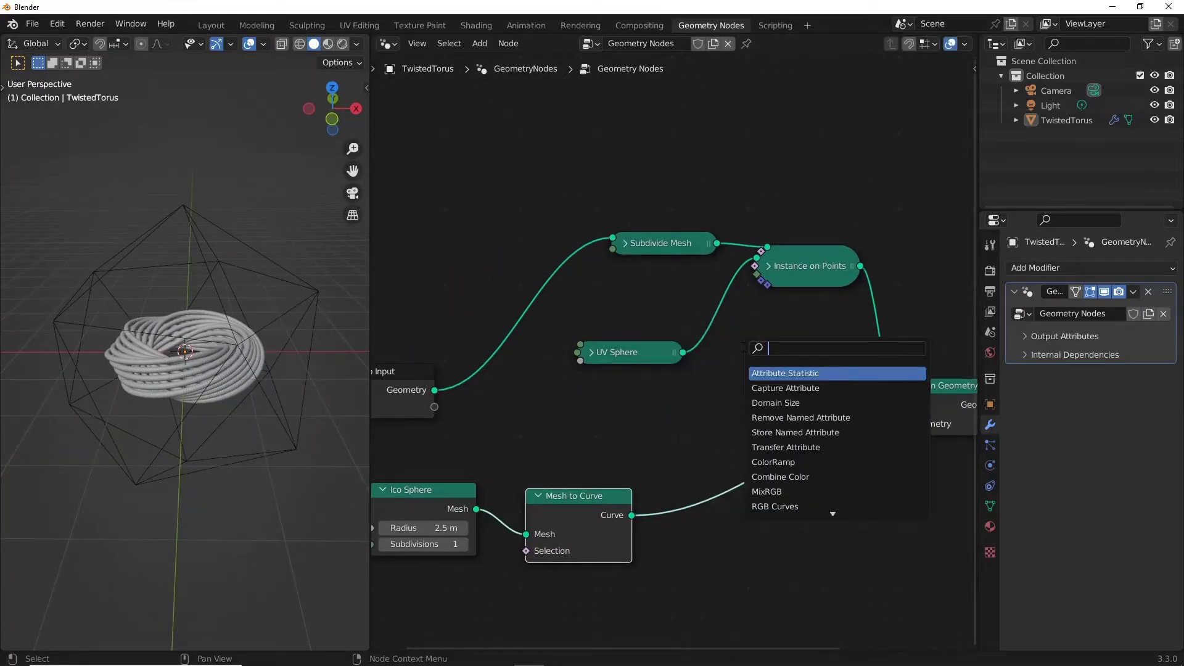
text(urve t)
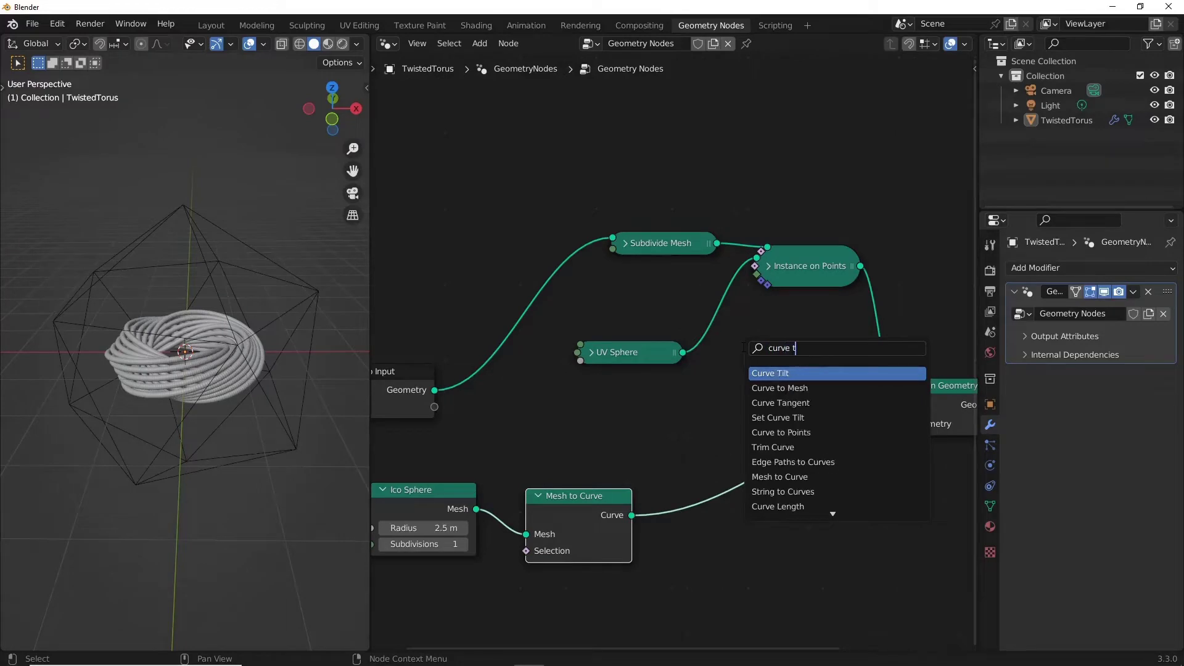
text(o)
key(Return)
click(759, 457)
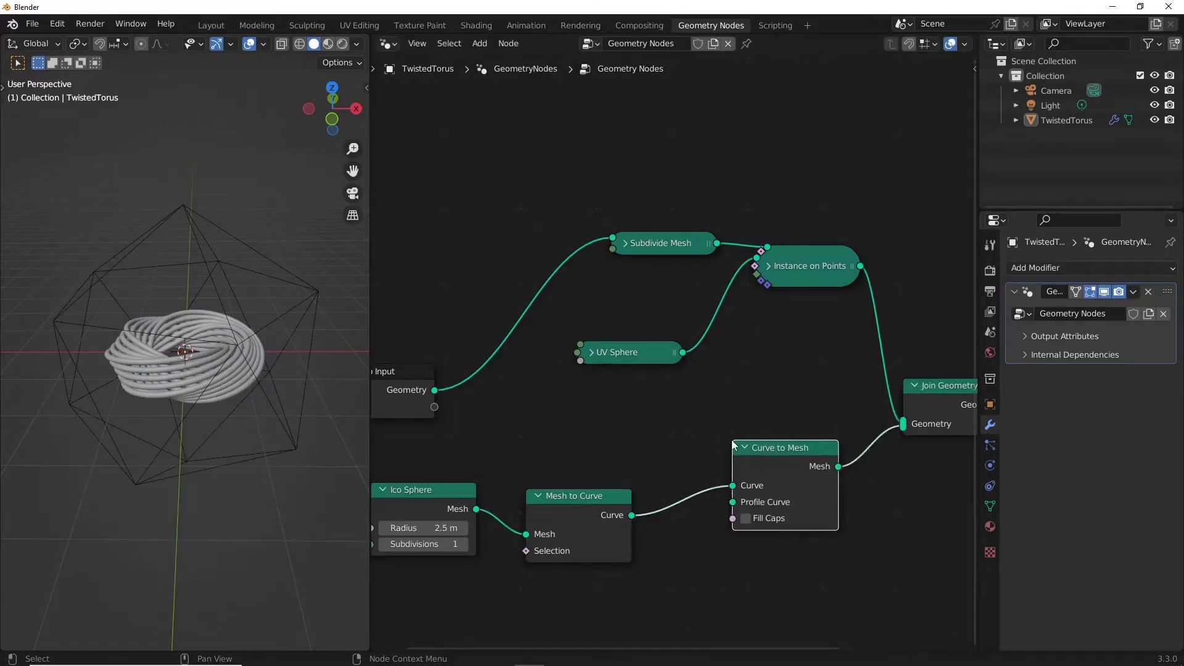
drag(545, 520, 583, 490)
ctrl+scroll(584, 490, left, 5)
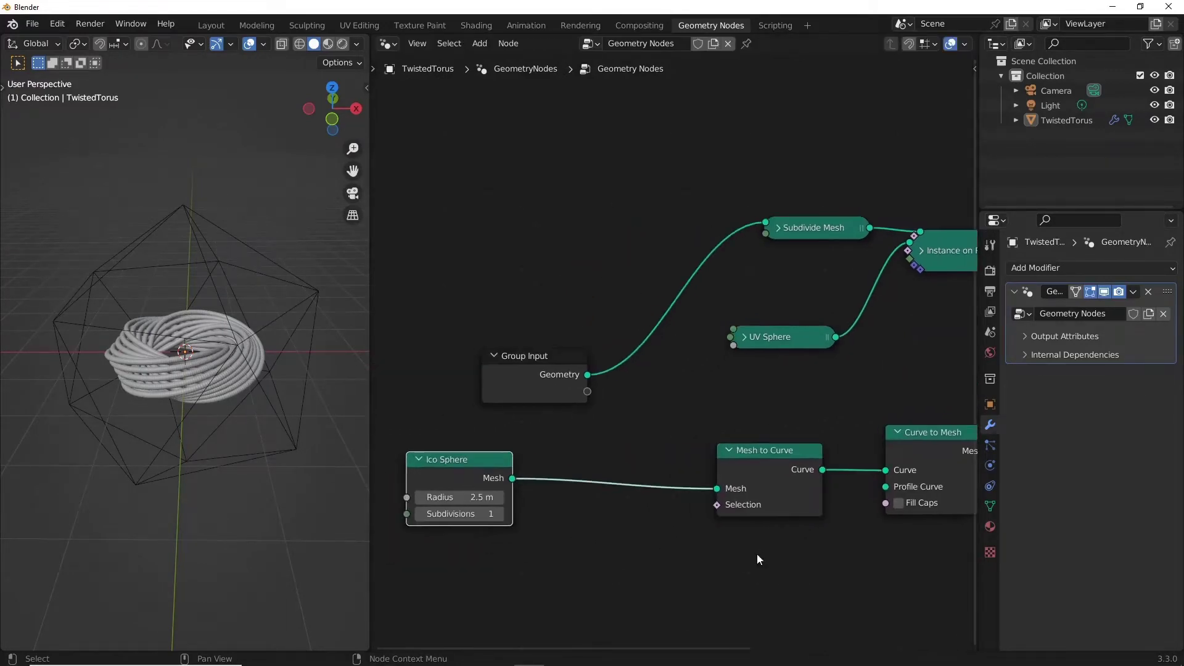
Give Curve to Mesh a Curve Circle profile with a 0.02 m radius.
drag(861, 487, 797, 539)
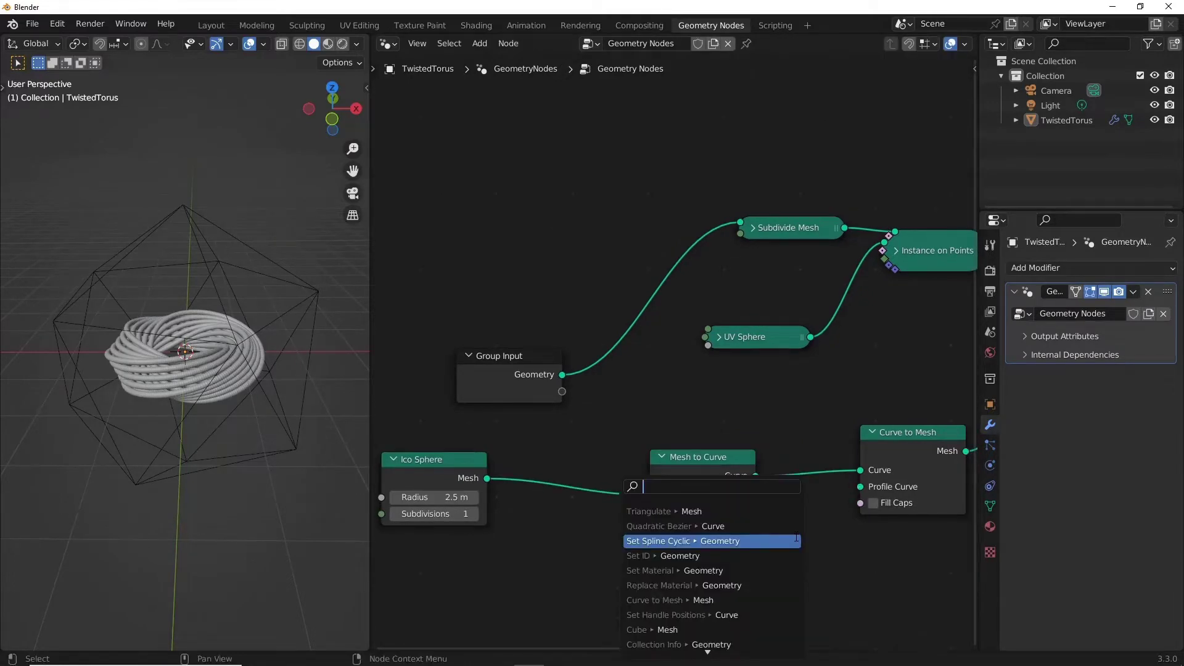
text(curve)
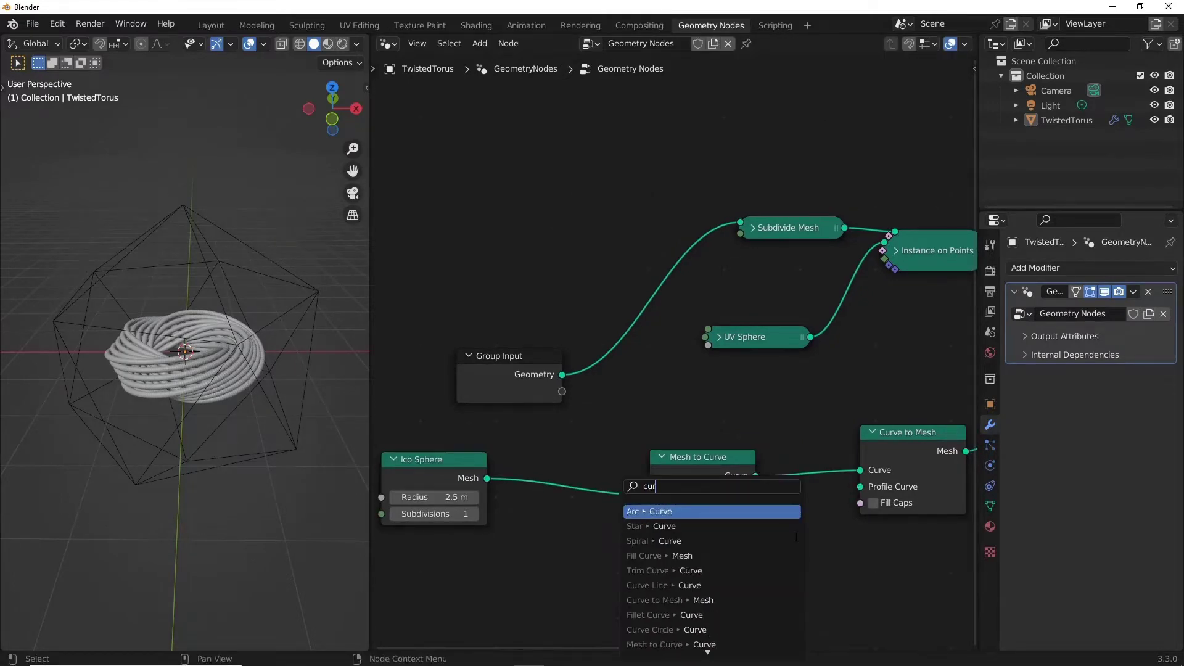
text( c)
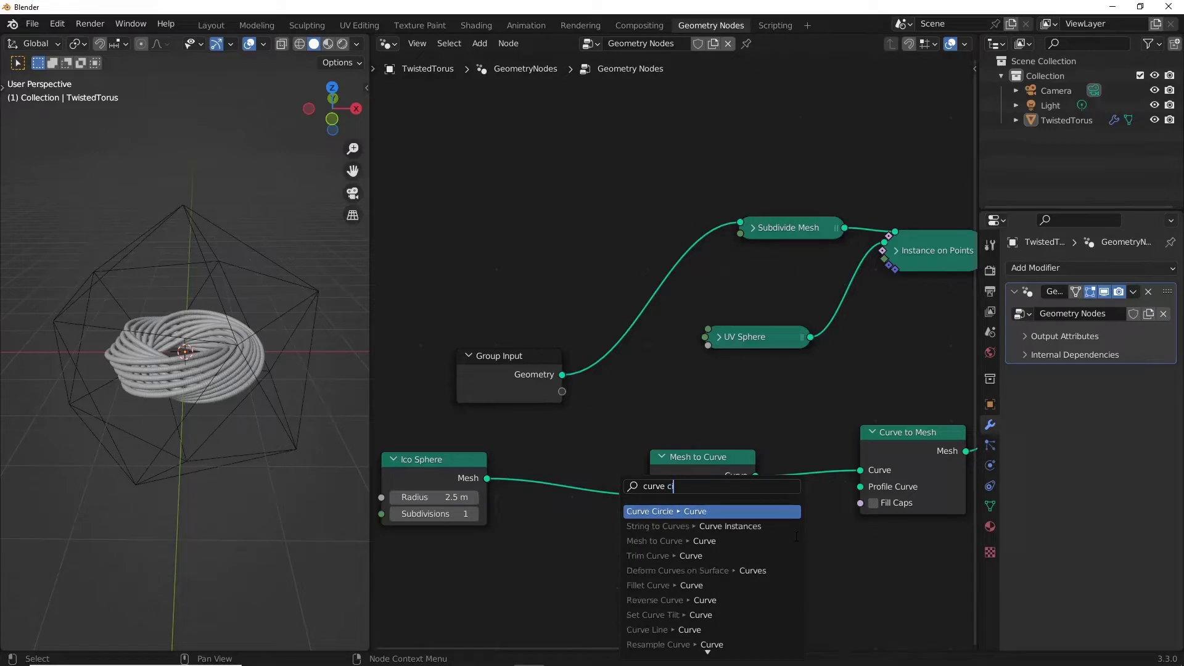
key(Return)
click(819, 568)
middle_drag(819, 567, 845, 457)
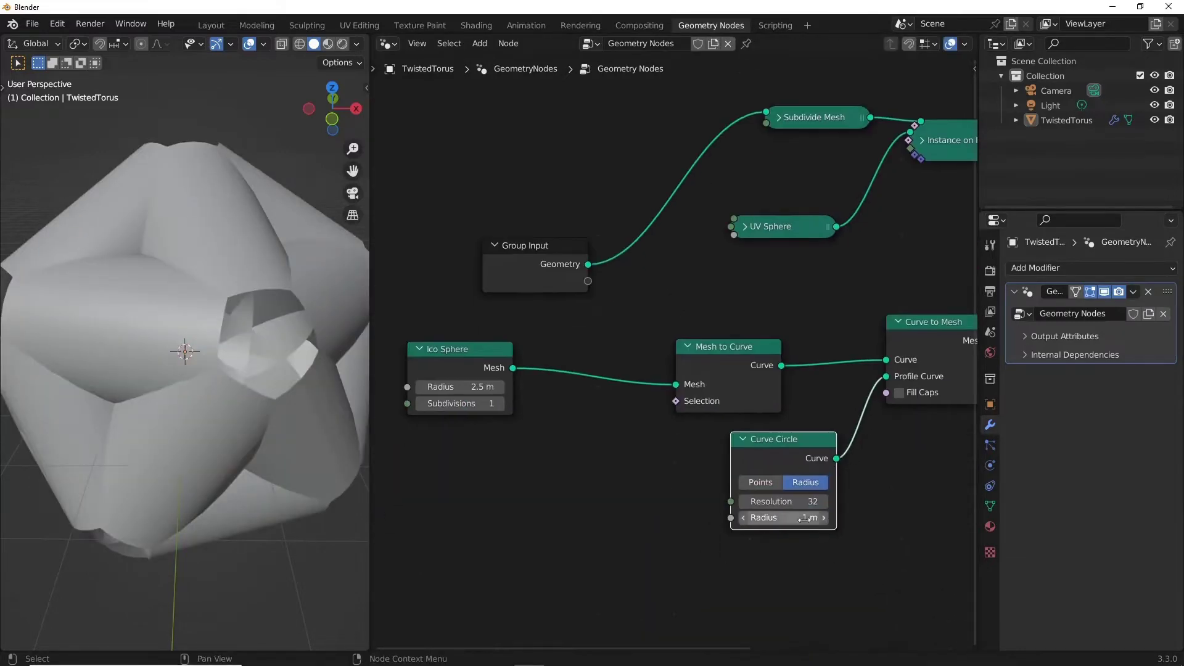
drag(796, 518, 758, 517)
click(805, 518)
text(0.02)
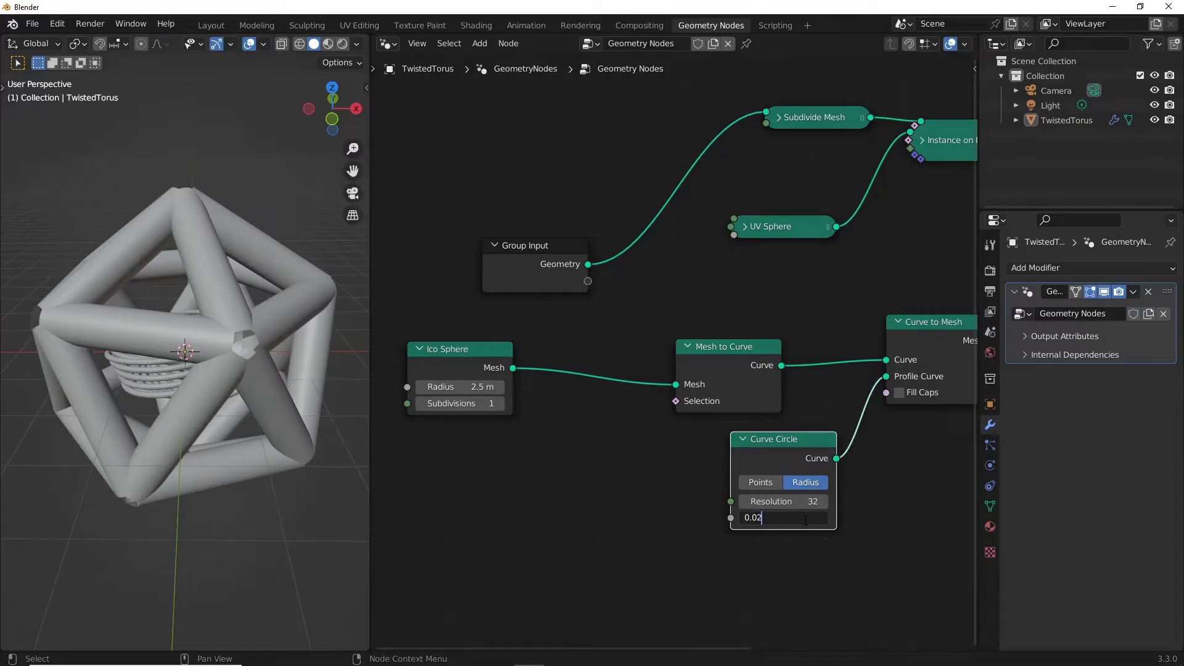
key(Return)
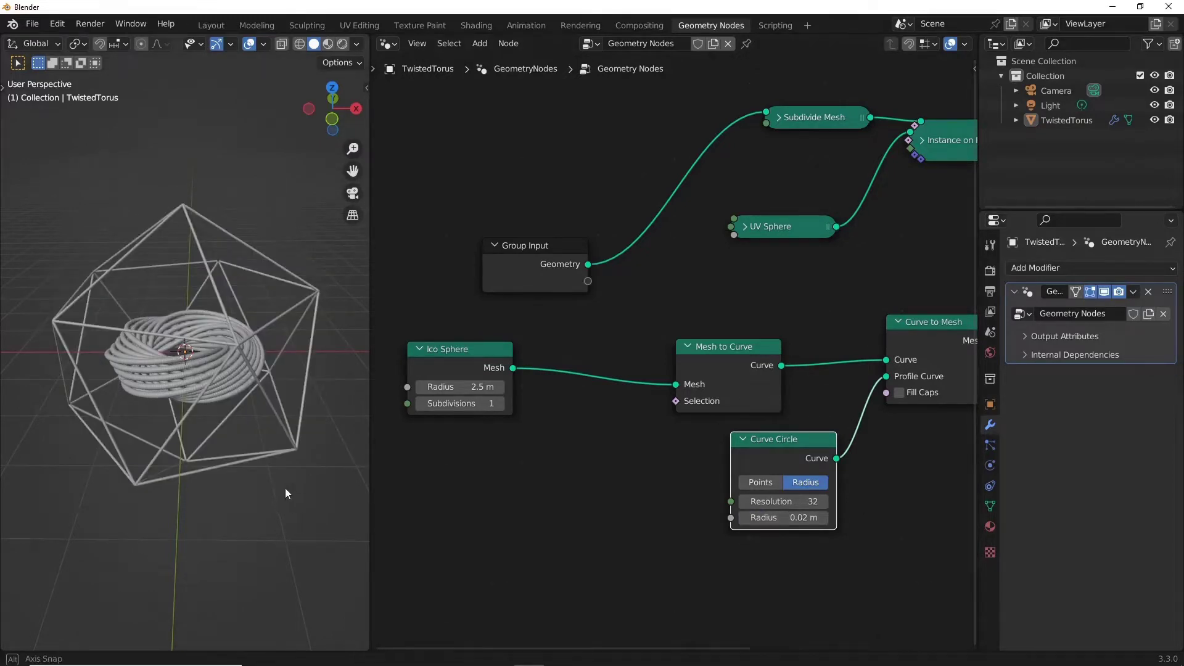
middle_drag(285, 488, 301, 450)
Insert a Set Position node between Ico Sphere and Mesh to Curve.
key(shift+a)
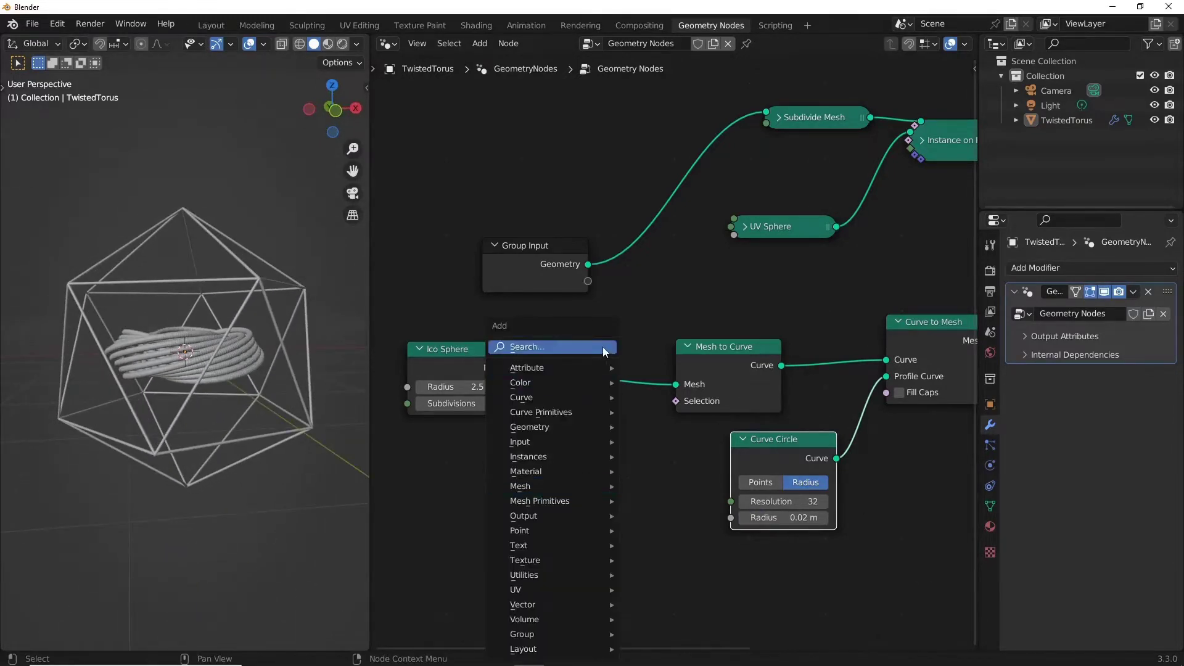
text(set)
key(Return)
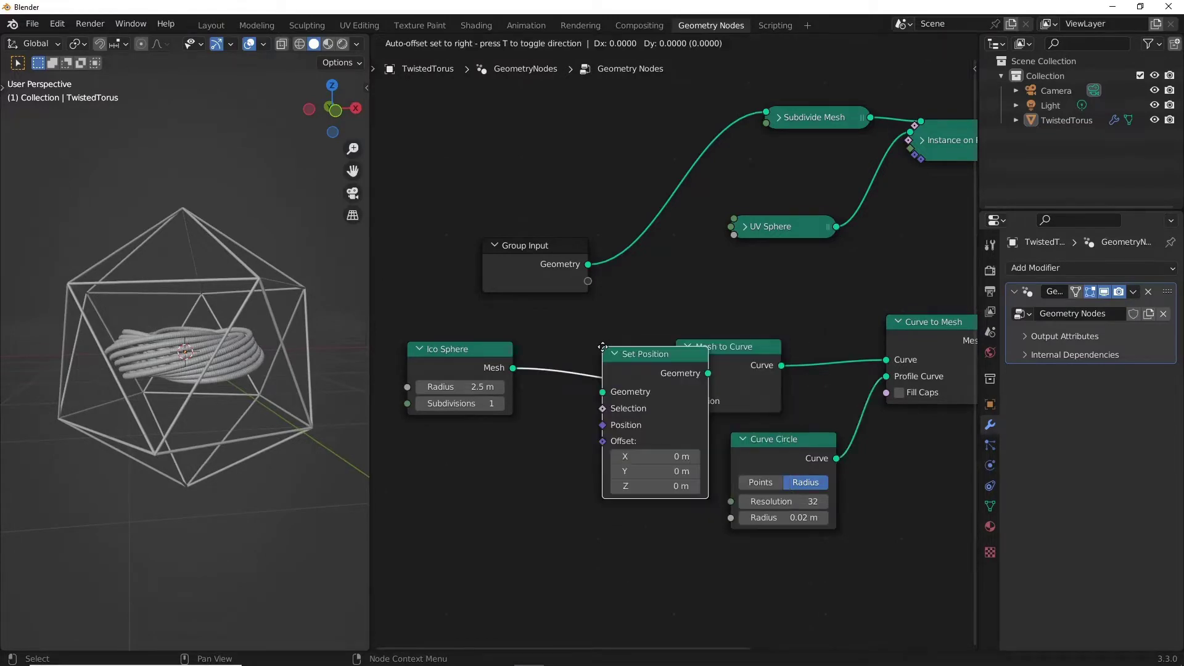
click(573, 358)
Drive the Set Position offset with a Vector Math Multiply node fed by the Normal.
drag(575, 453, 505, 500)
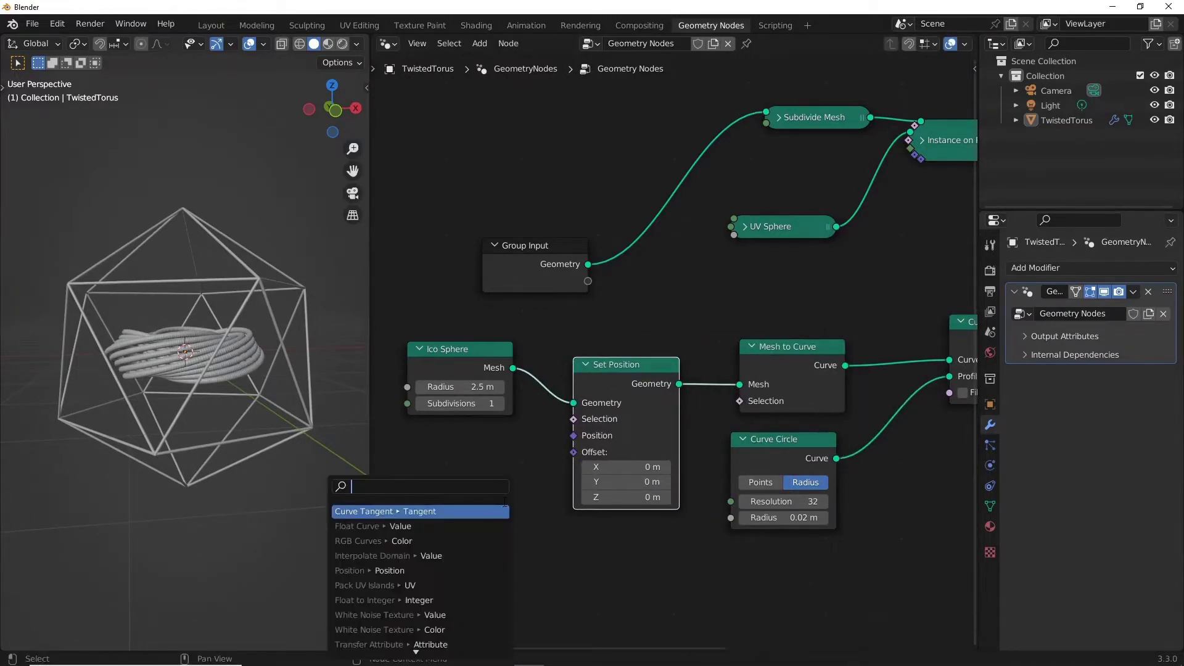
text(vecto)
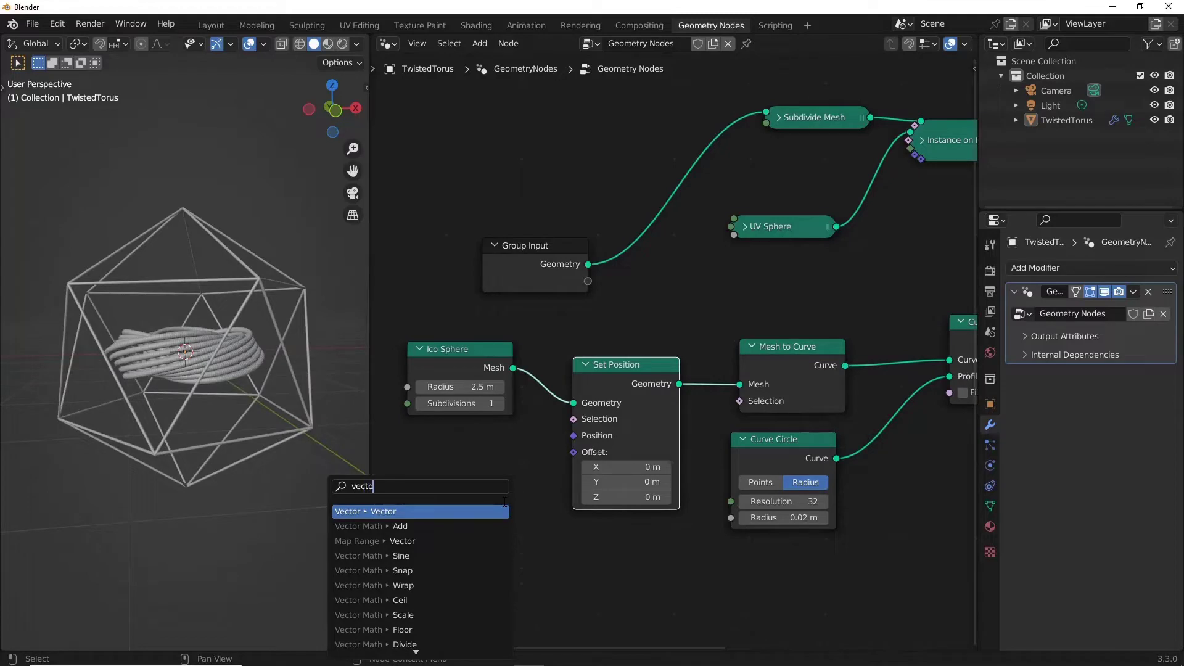
key(Down)
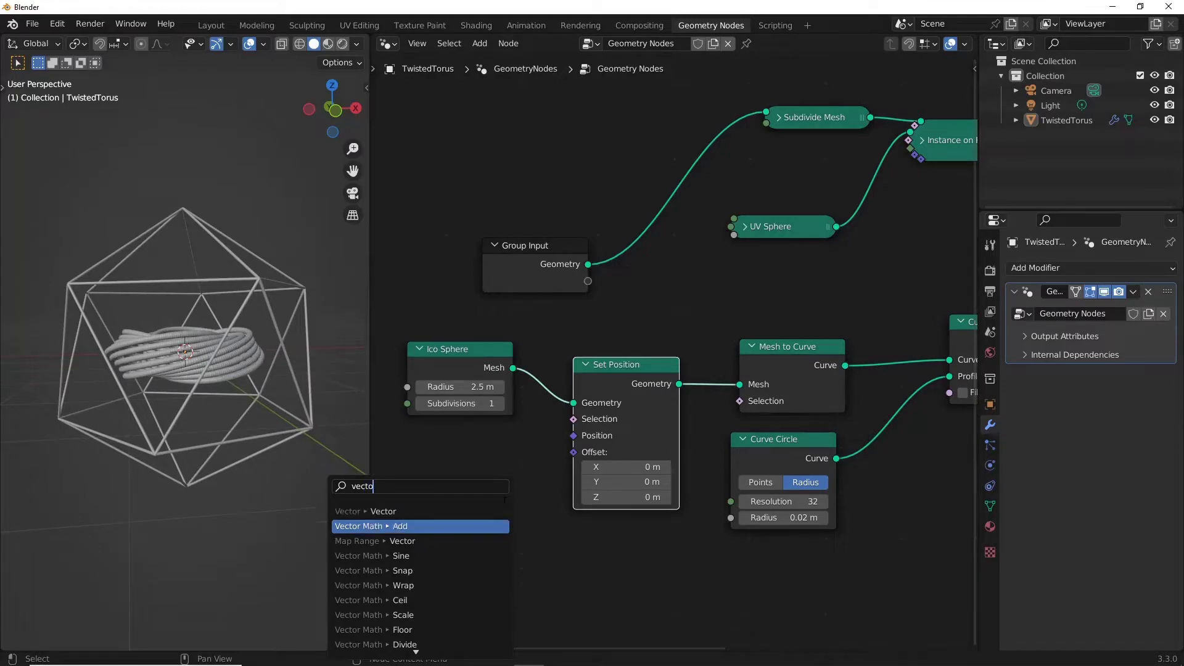
key(Return)
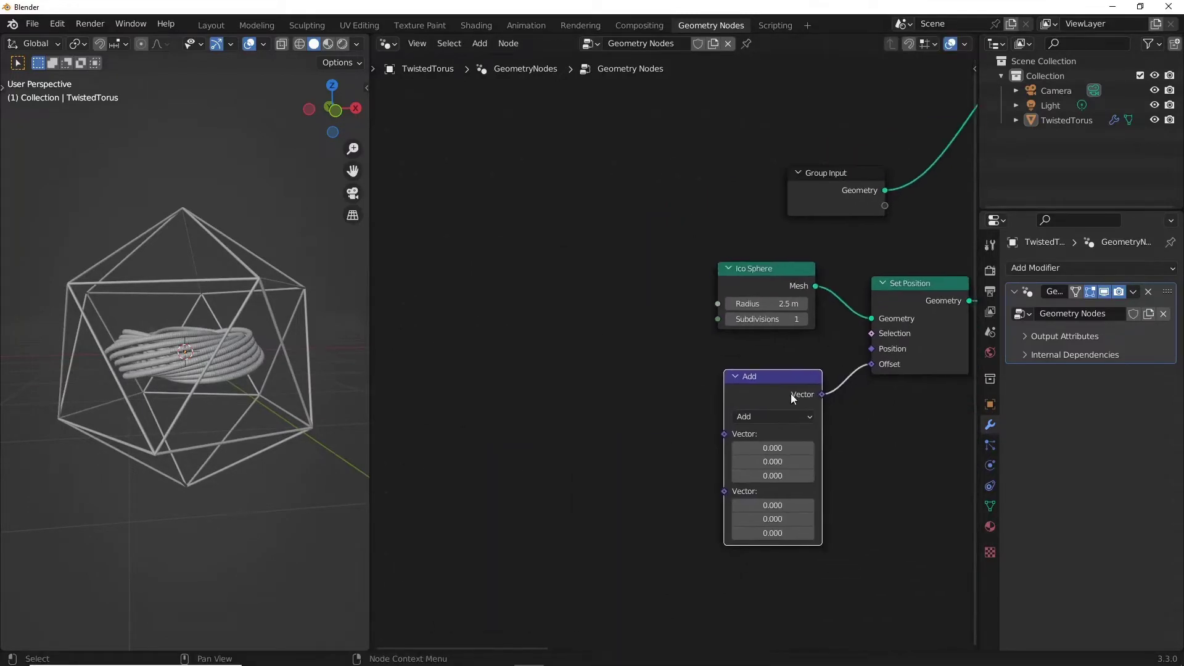
drag(581, 412, 520, 397)
text(no)
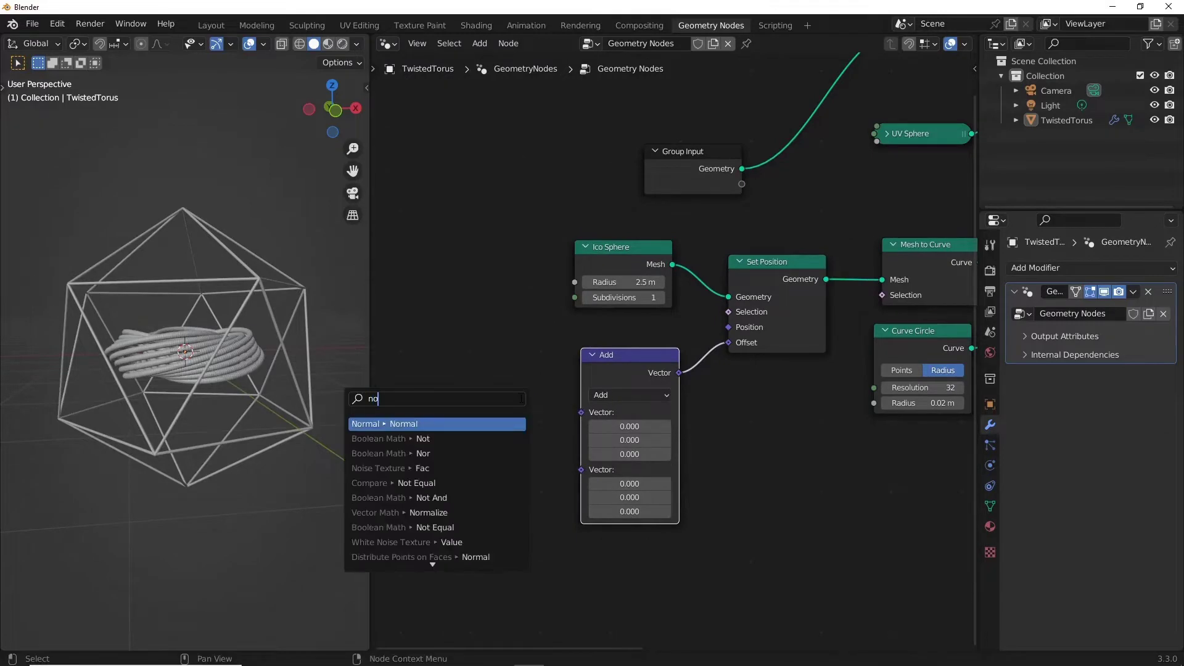
key(Return)
click(520, 397)
click(624, 395)
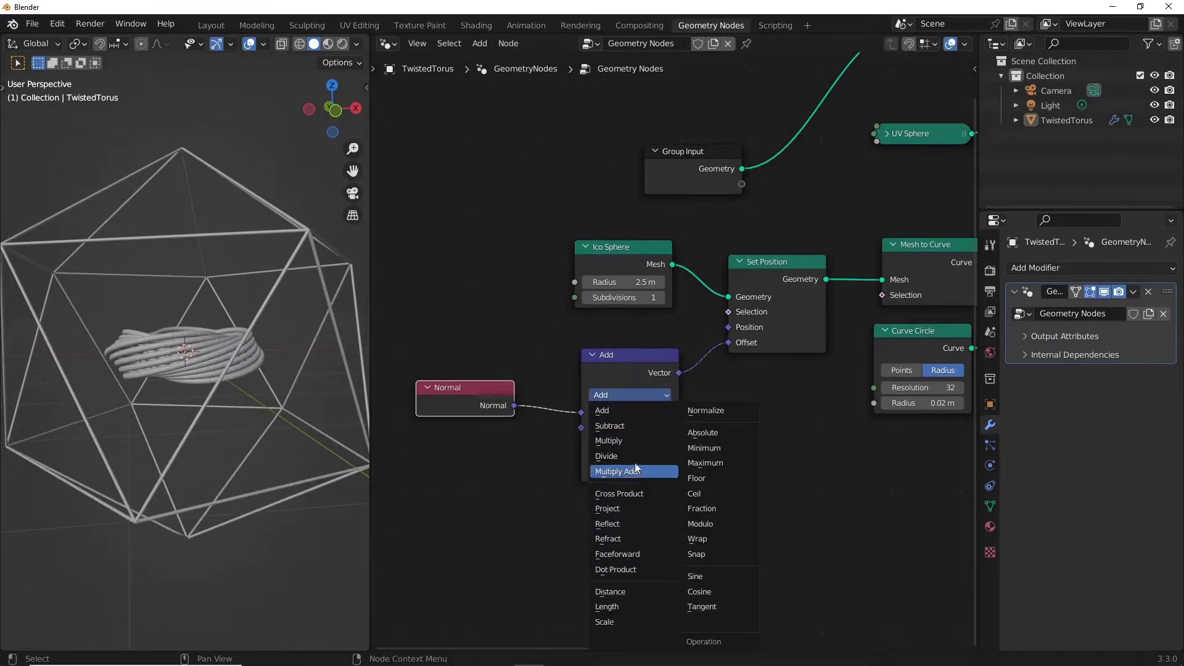
click(608, 441)
drag(581, 428, 347, 461)
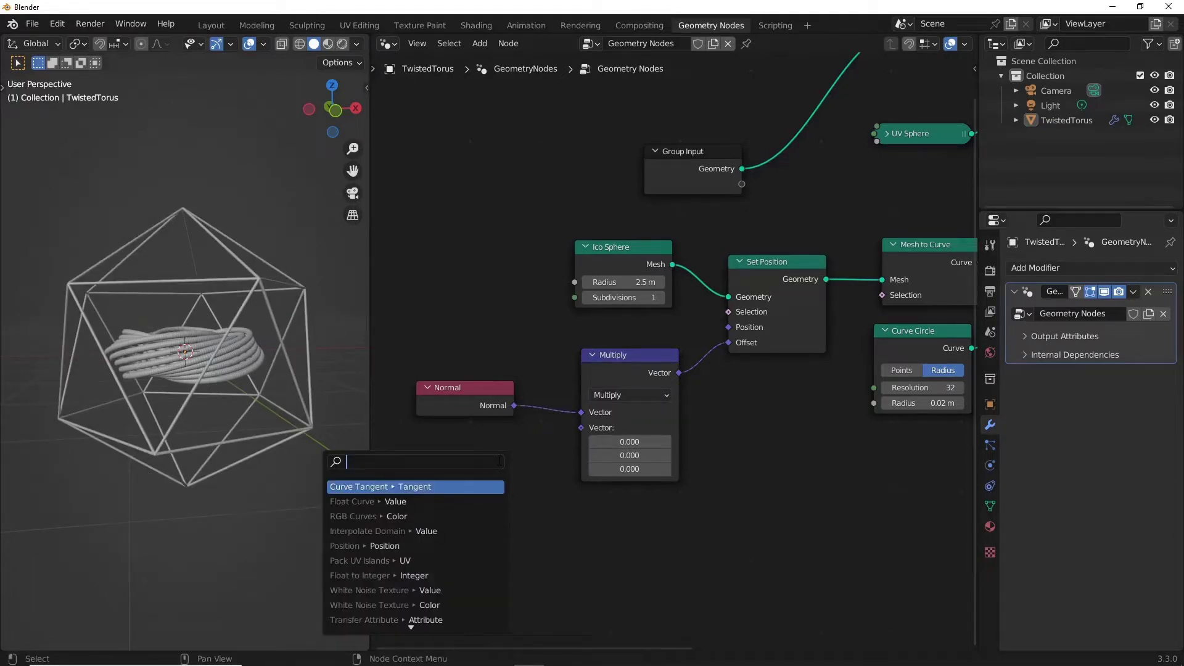
Feed a 4D Noise Texture into the Multiply's second vector, with W 2.2 and Scale 4.6.
text(noise)
key(Return)
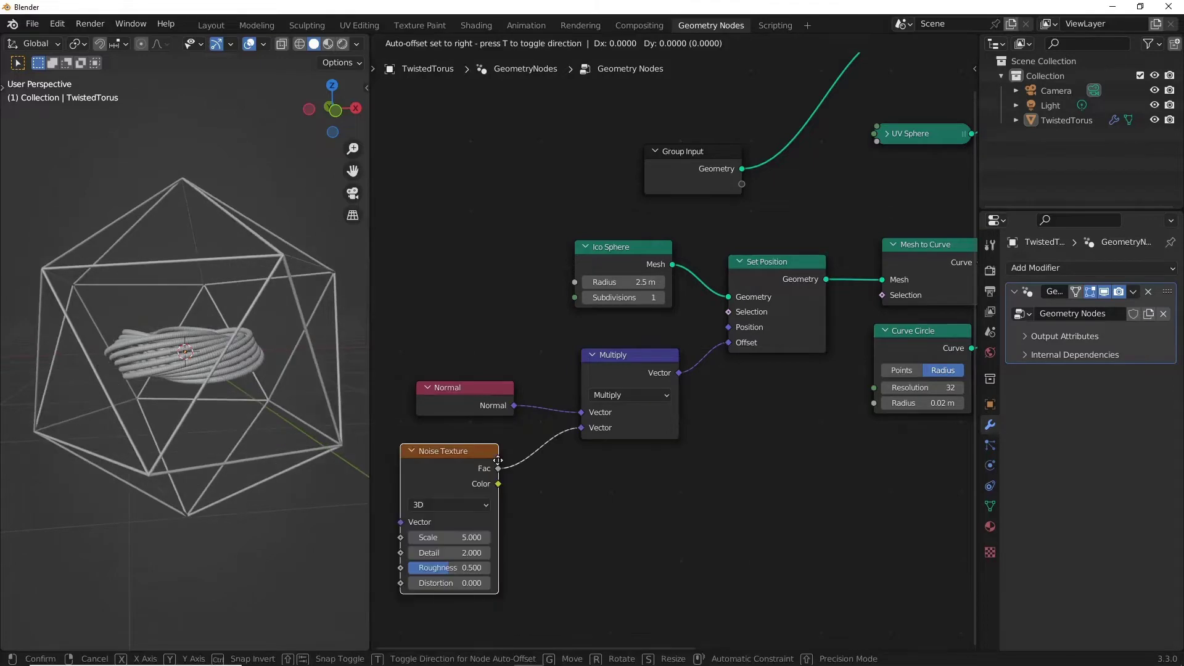
click(498, 460)
scroll(620, 524, up, 1)
click(476, 420)
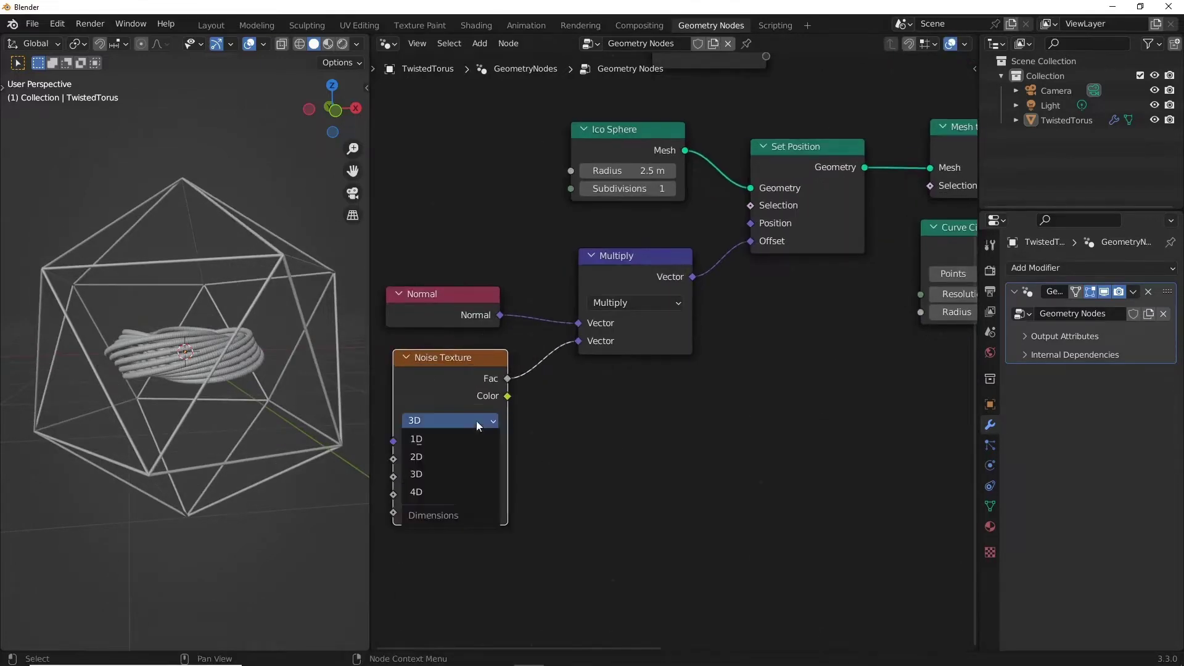
click(453, 492)
mouse_move(453, 458)
mouse_down()
mouse_move(494, 458)
mouse_move(441, 476)
mouse_up()
mouse_move(642, 444)
middle_down()
mouse_move(579, 475)
mouse_move(621, 477)
middle_up()
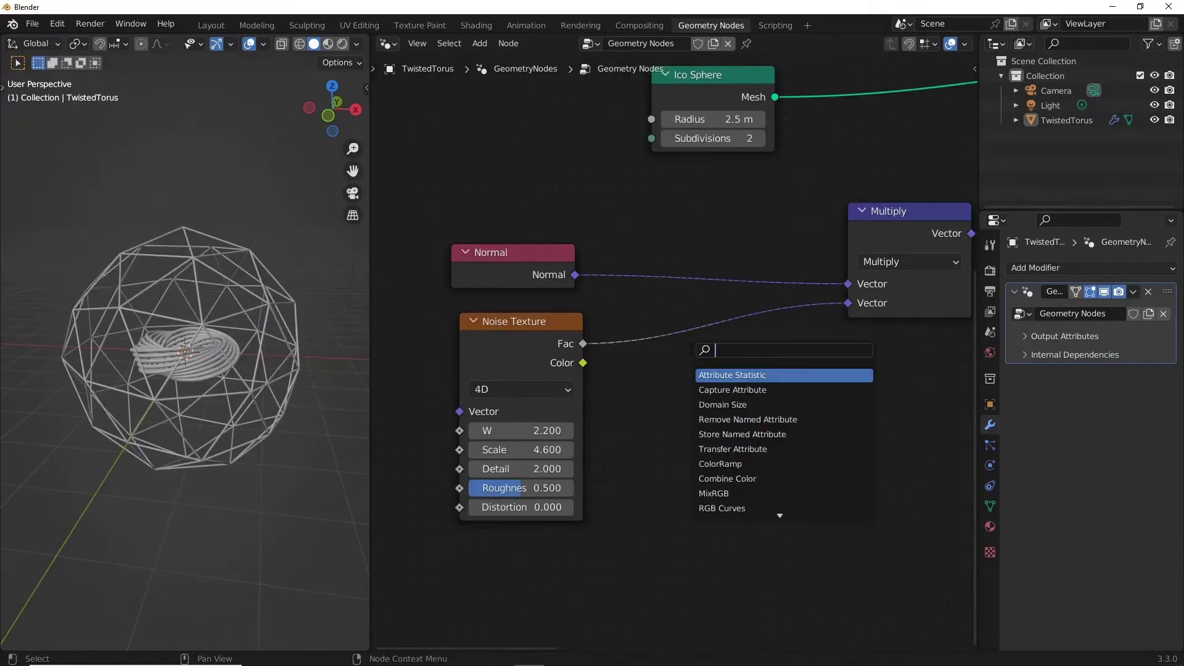
Scale the noise factor with a Math Multiply node set to 2.4.
text(m)
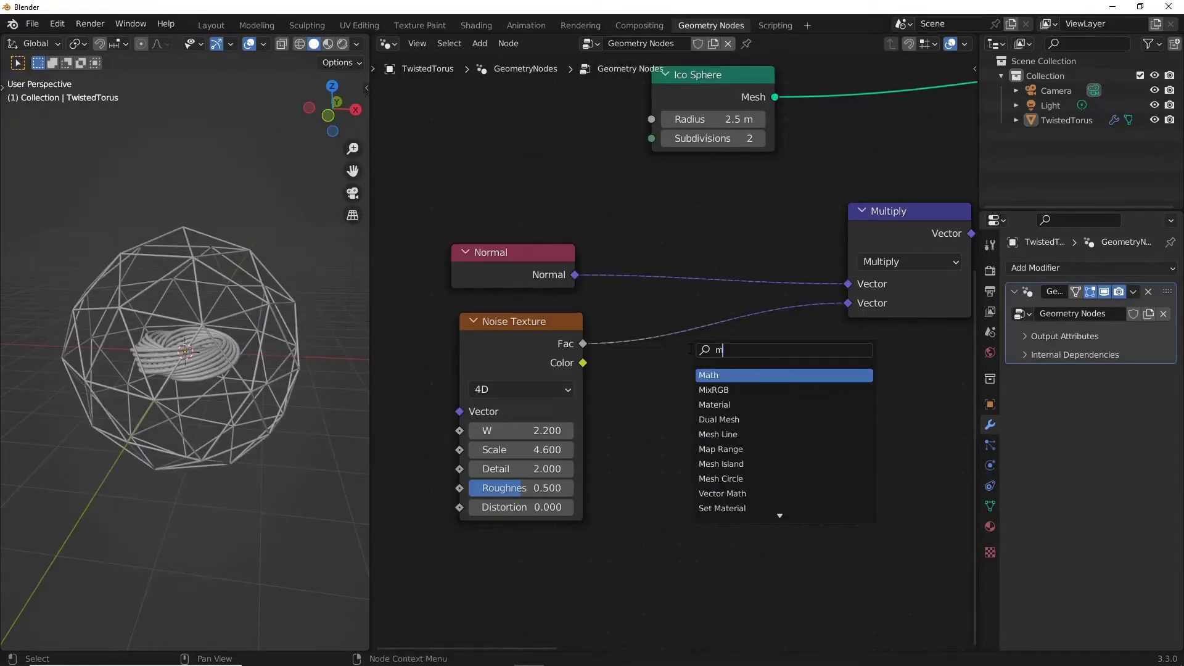
text(ul)
key(BackSpace)
key(BackSpace)
key(Return)
click(728, 318)
click(732, 370)
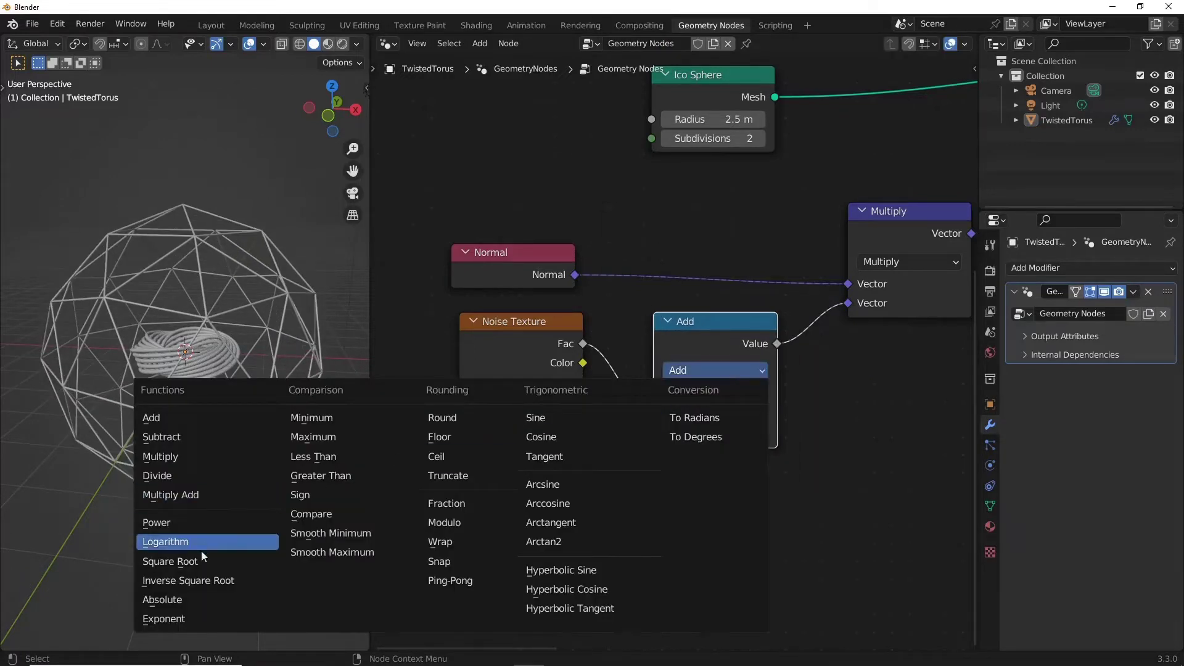
click(185, 456)
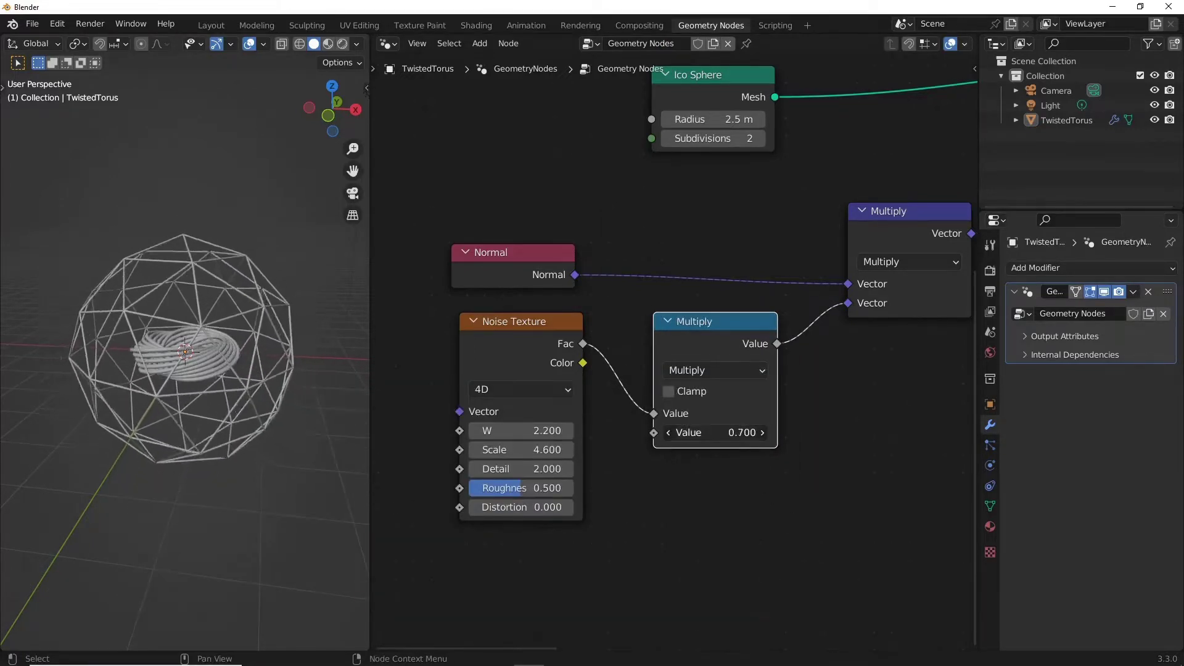
drag(716, 432, 802, 432)
middle_drag(792, 492, 719, 493)
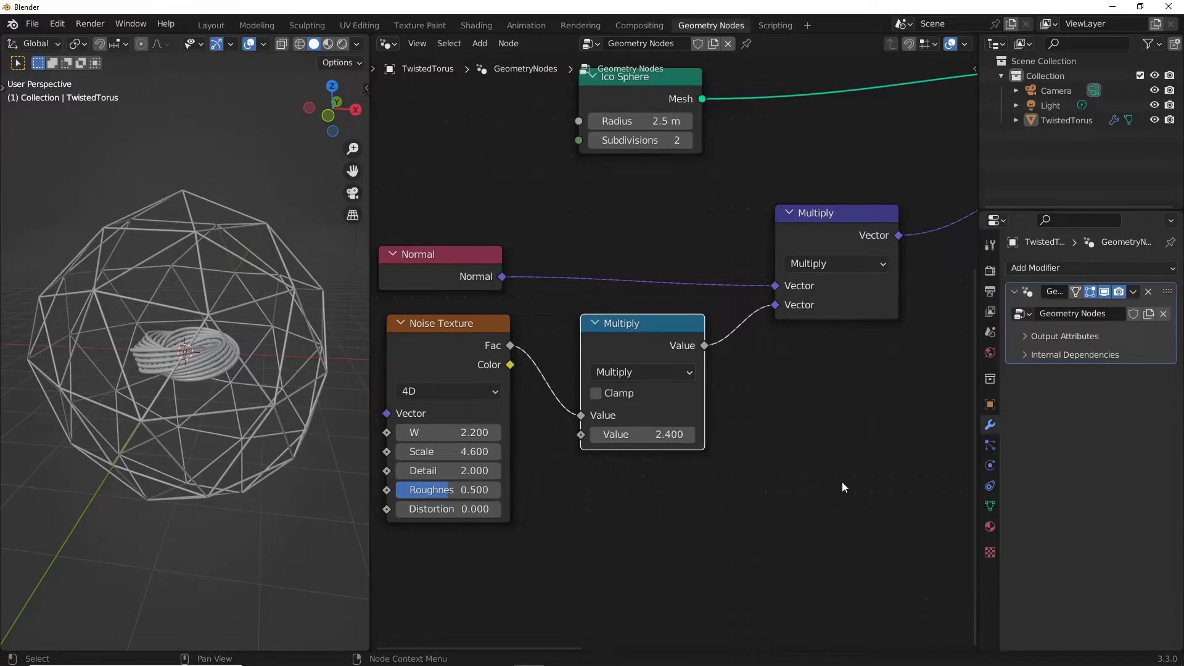
mouse_move(842, 487)
middle_down()
mouse_move(682, 519)
mouse_move(574, 497)
middle_up()
middle_drag(777, 476, 641, 399)
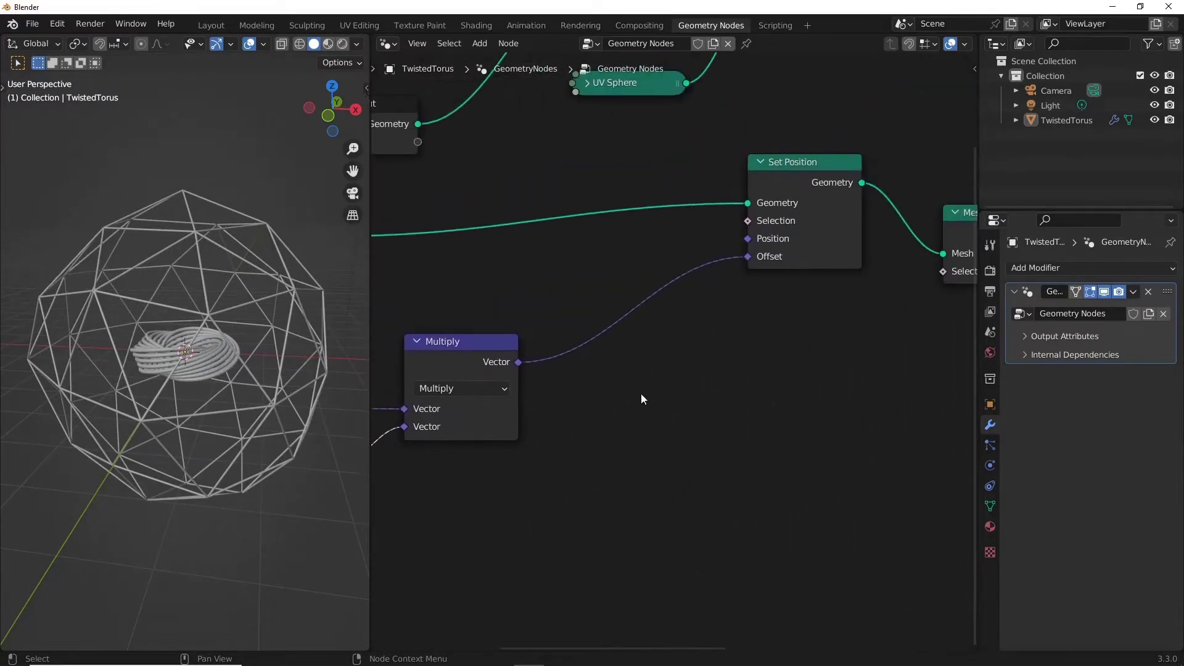
middle_drag(567, 478, 629, 465)
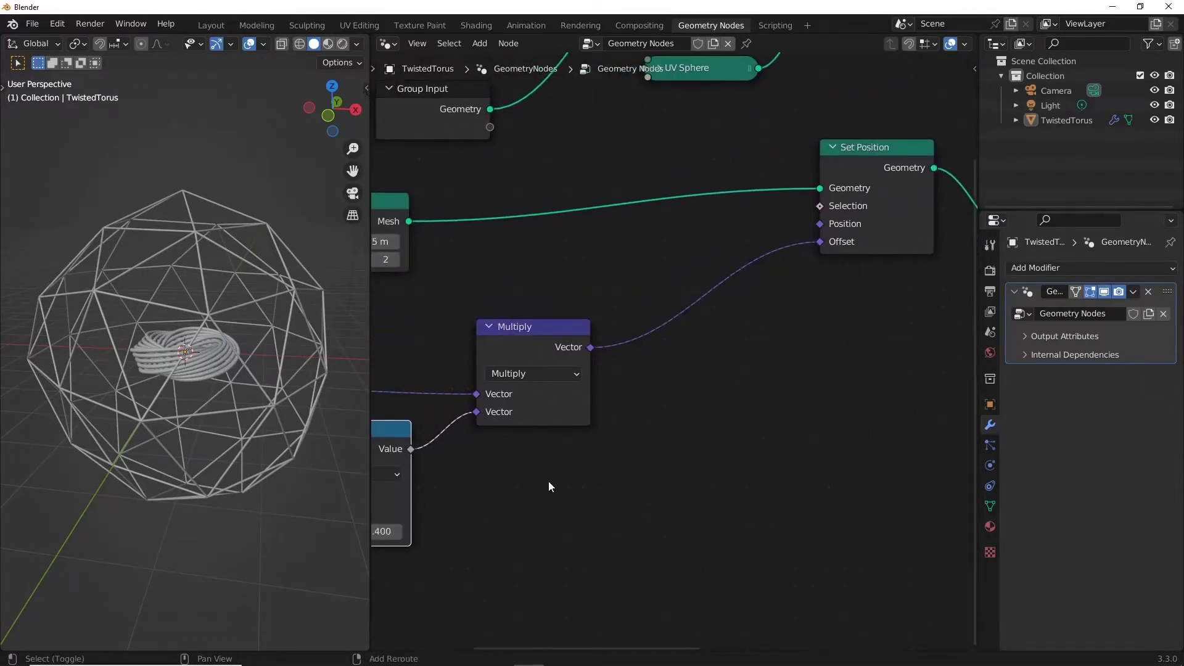
Insert a Map Range node on the link feeding the vector Multiply.
key(shift+a)
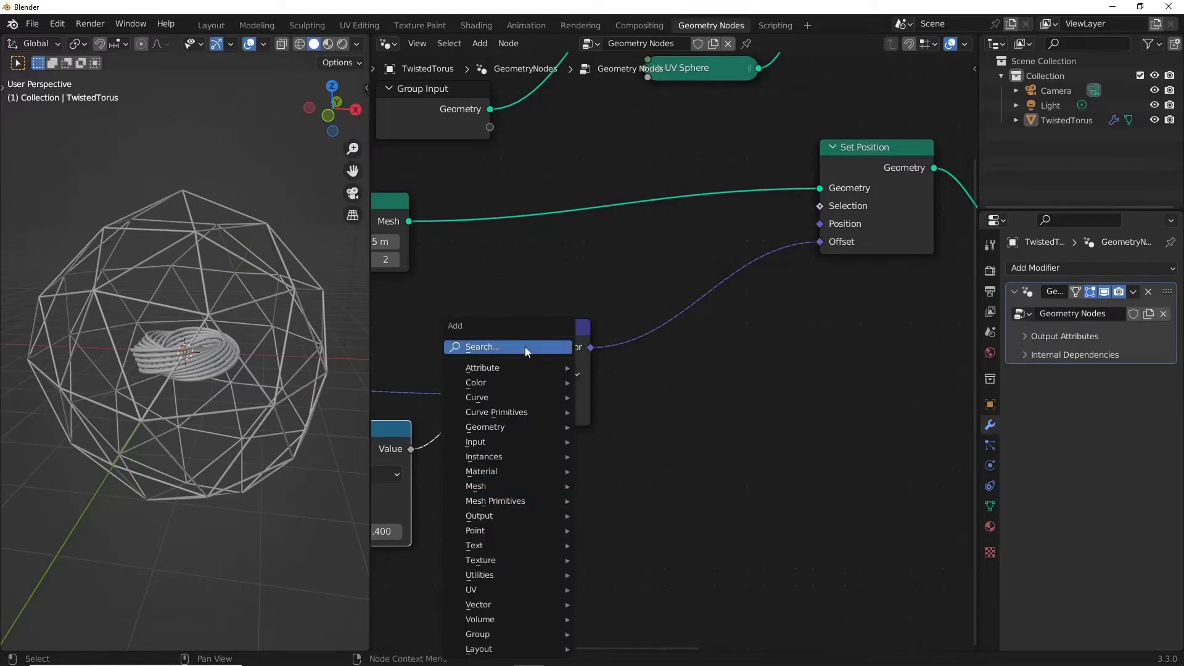
click(524, 346)
text(mu)
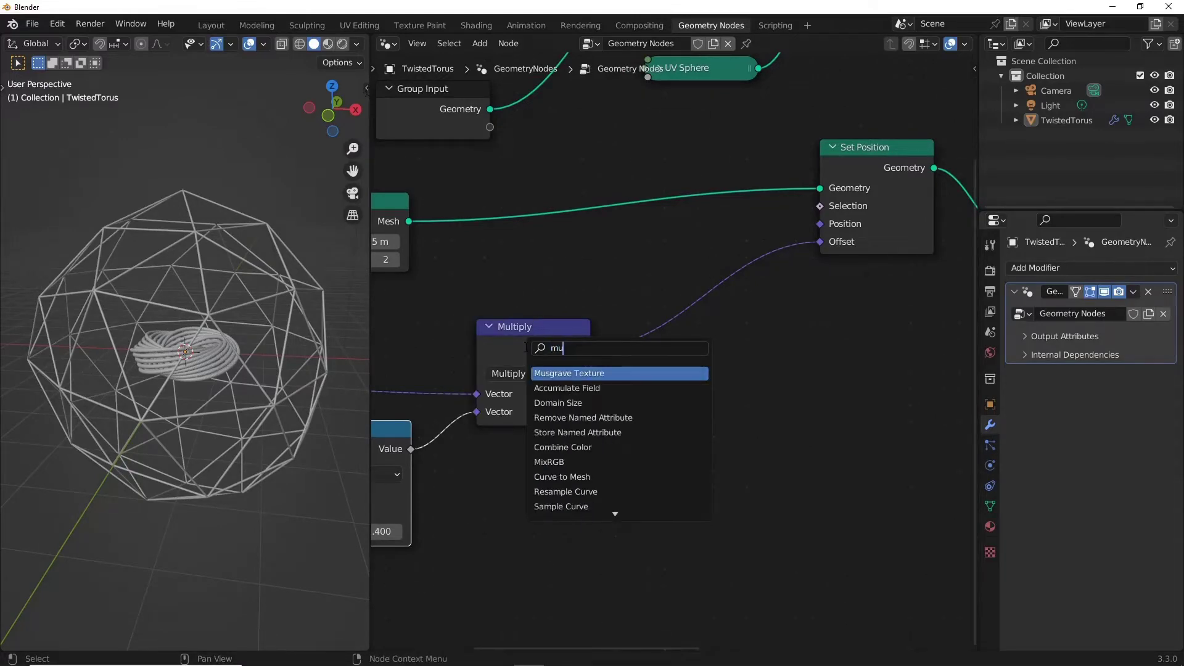
key(BackSpace)
text(ap)
key(Return)
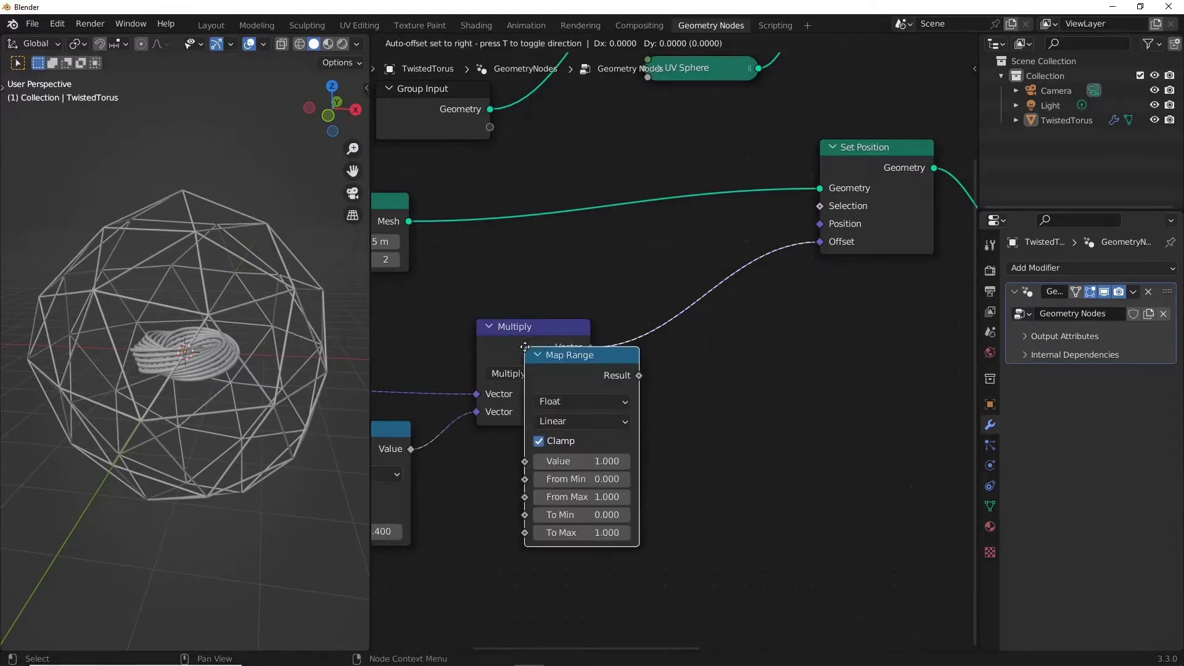
click(441, 424)
middle_drag(523, 572, 515, 487)
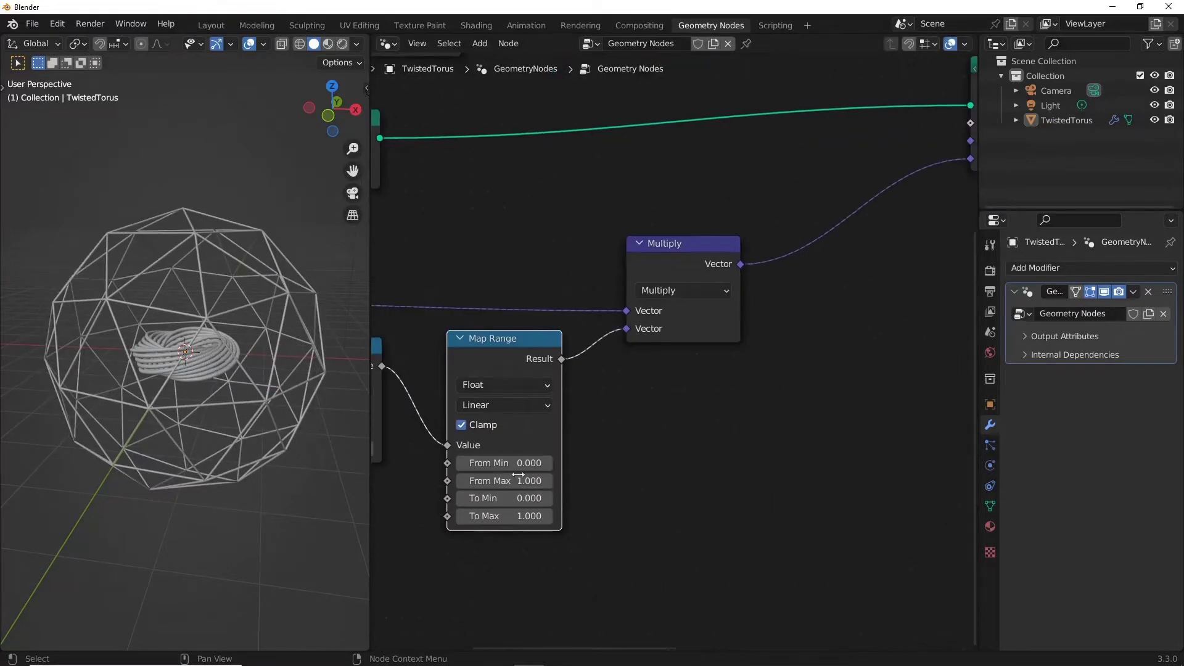
Set Map Range From Max 1.7, To Min -3.3, To Max 0.9, and noise Scale 2.2.
mouse_move(511, 481)
mouse_down()
mouse_move(488, 481)
mouse_move(586, 478)
mouse_up()
middle_drag(505, 505, 786, 497)
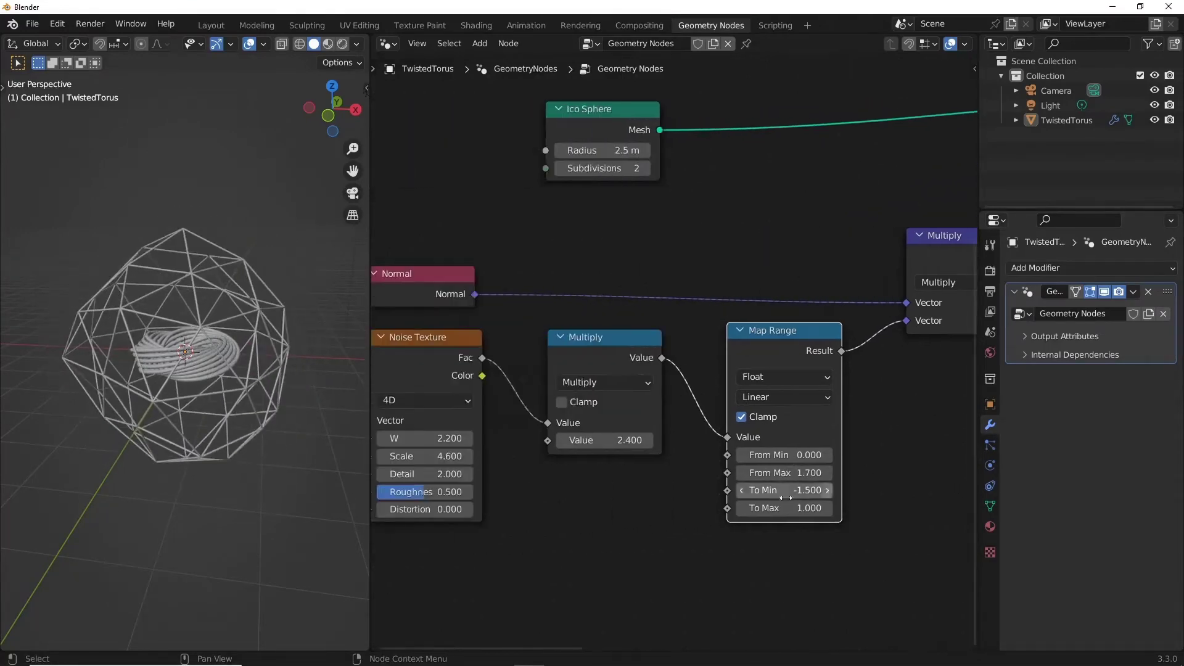
mouse_move(432, 455)
mouse_down()
mouse_move(468, 455)
mouse_move(448, 438)
mouse_move(469, 438)
mouse_up()
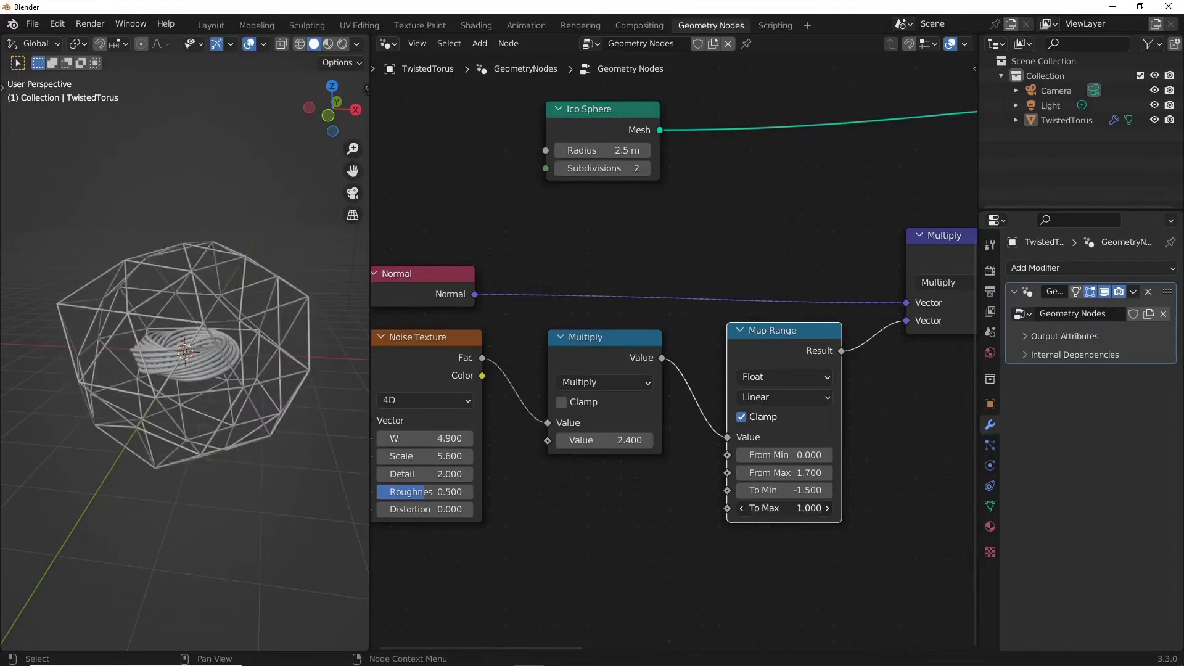
drag(801, 507, 731, 486)
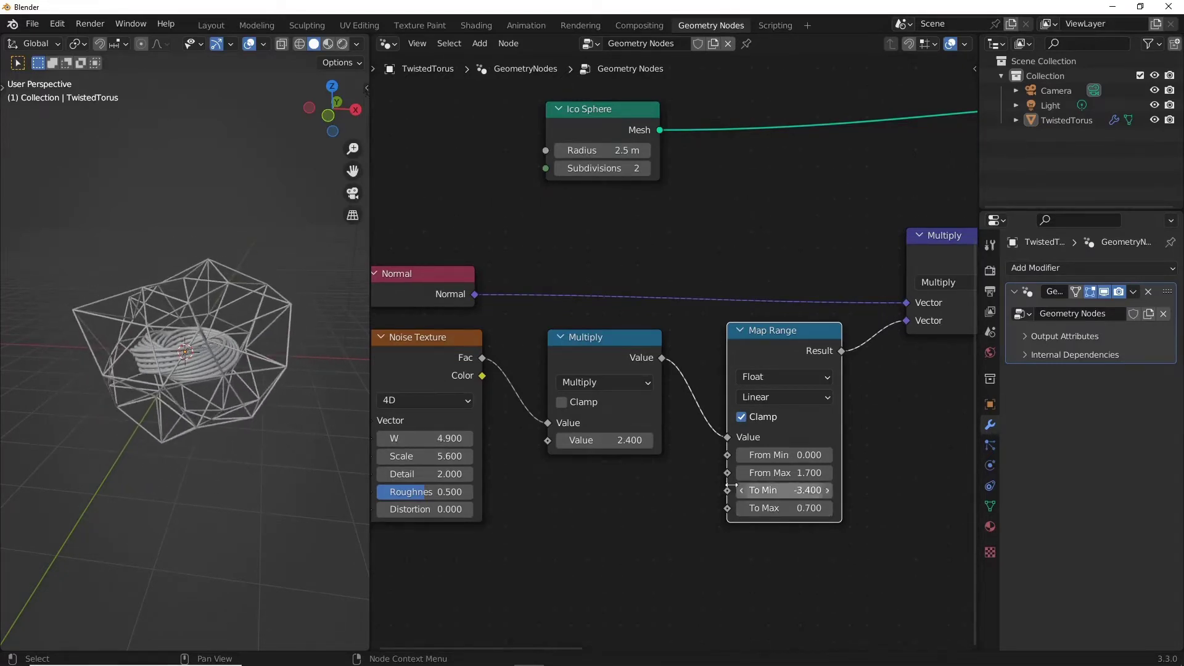
middle_drag(296, 391, 271, 395)
click(827, 507)
click(827, 507)
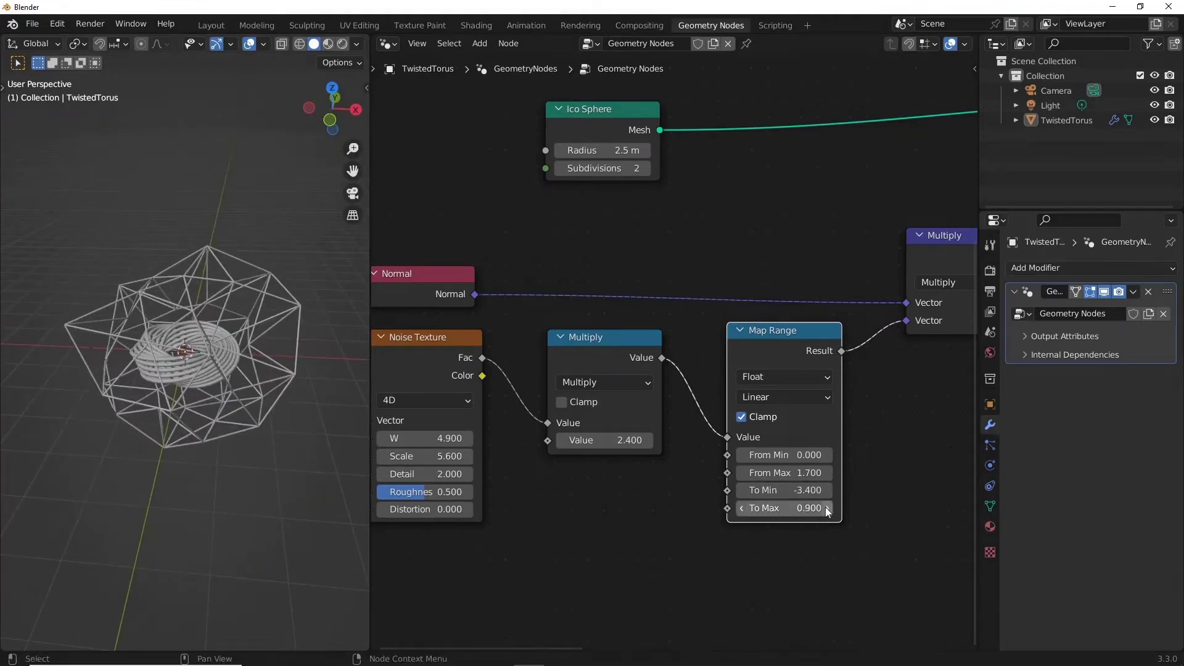
middle_drag(193, 468, 262, 439)
middle_drag(509, 543, 619, 604)
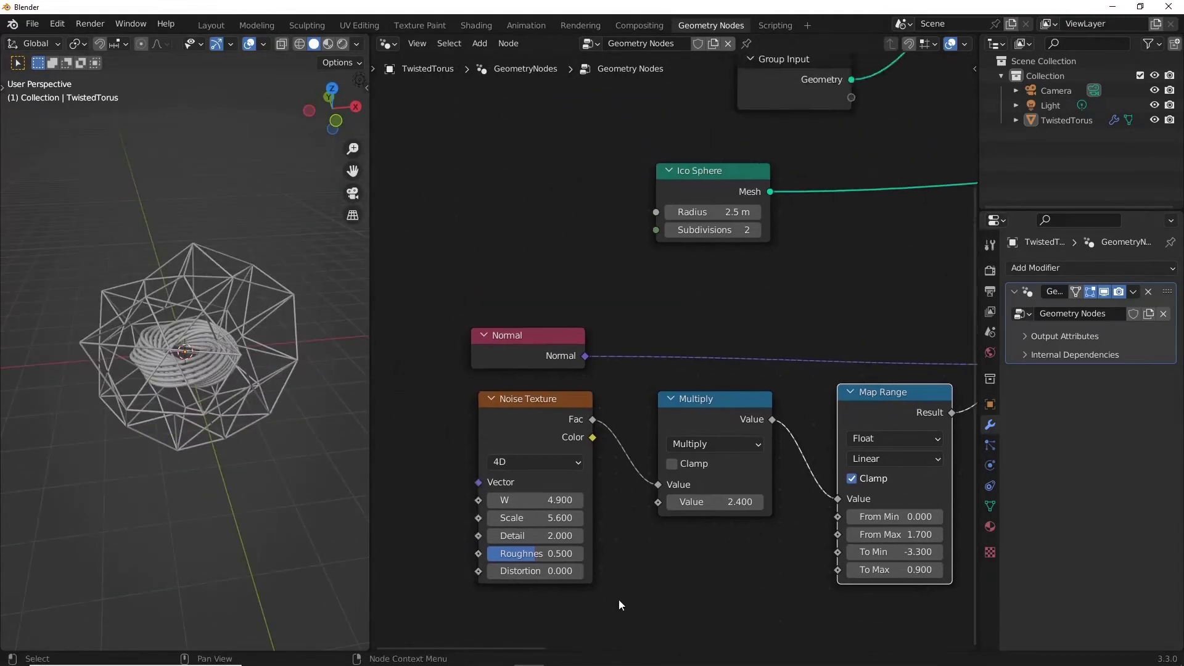
scroll(619, 599, up, 1)
mouse_move(518, 545)
mouse_down()
mouse_move(481, 546)
mouse_move(493, 546)
mouse_up()
text(#frame/100)
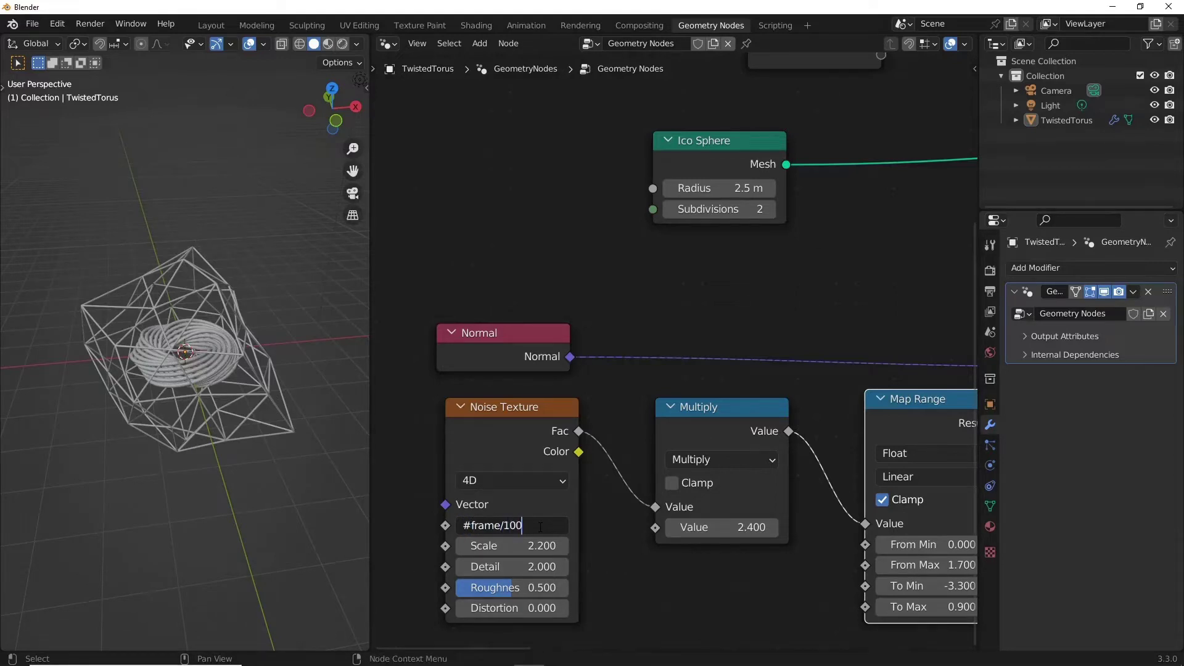
Confirm the #frame/100 driver on noise W and preview the morphing cage playback.
key(Return)
key(space)
middle_drag(227, 483, 190, 438)
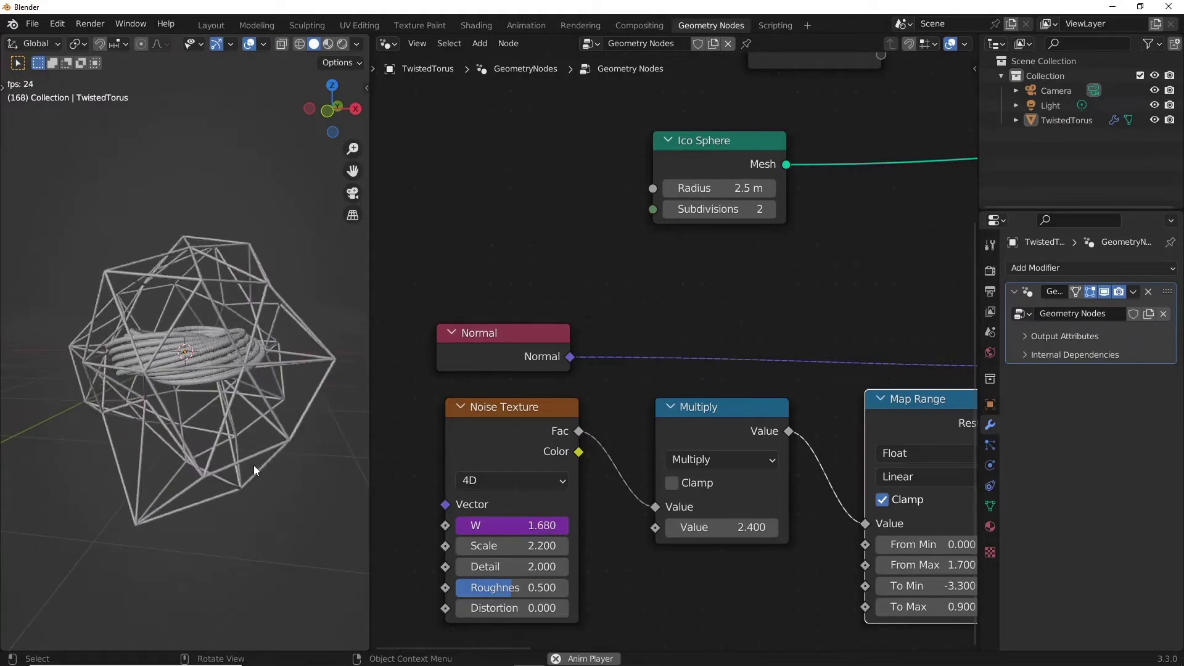
key(space)
Move the Curve Circle node beside Curve to Mesh.
scroll(731, 459, down, 6)
mouse_move(732, 459)
middle_down()
mouse_move(700, 453)
mouse_move(524, 552)
middle_up()
drag(407, 449, 657, 416)
scroll(658, 416, up, 3)
Move the Mesh to Curve node inline toward Curve to Mesh.
click(484, 463)
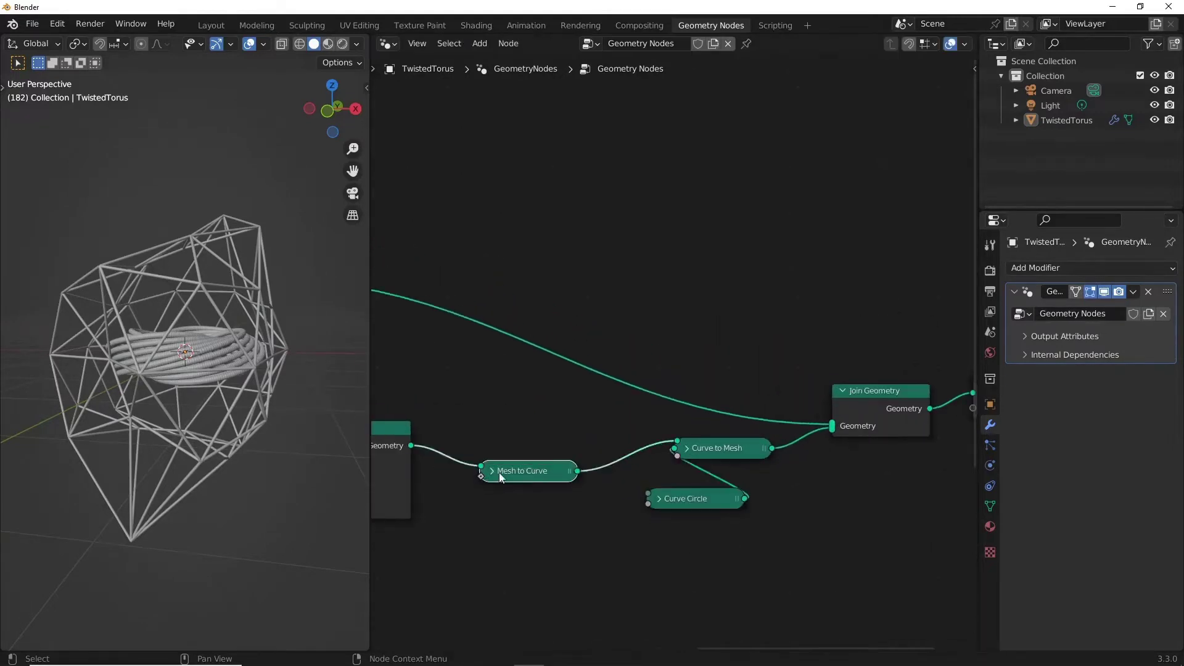
drag(502, 476, 610, 435)
middle_drag(531, 494, 517, 451)
key(a)
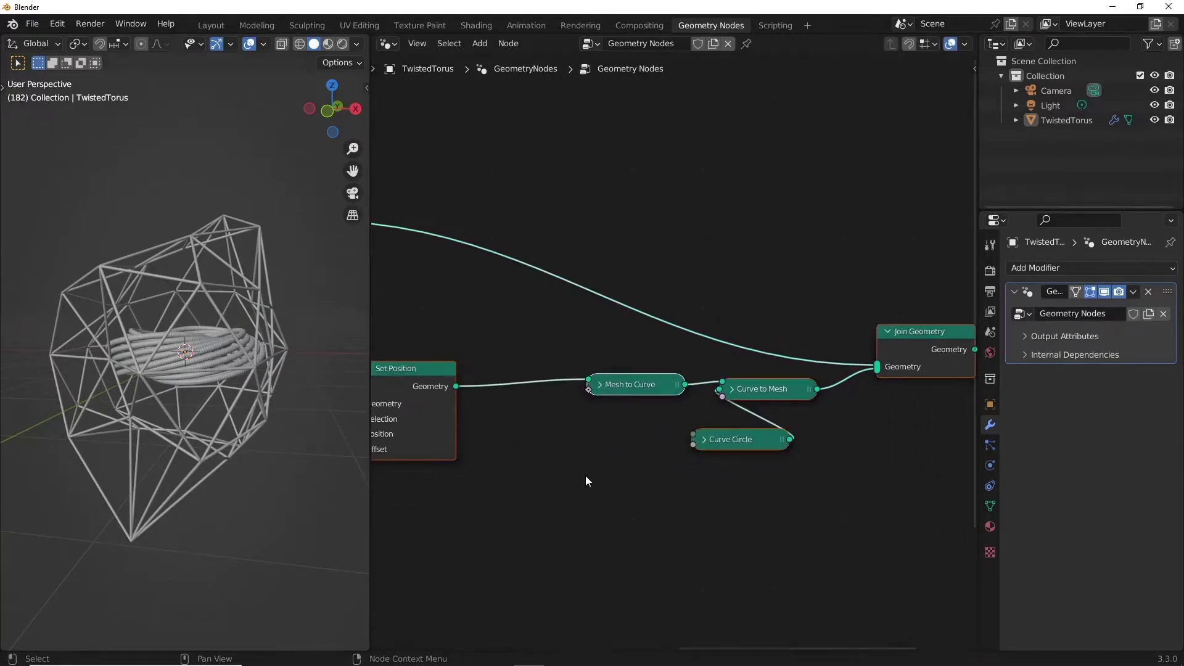
right_click(585, 475)
click(628, 516)
Add a second Instance on Points below the curve nodes, feeding Join Geometry.
key(shift+a)
click(590, 347)
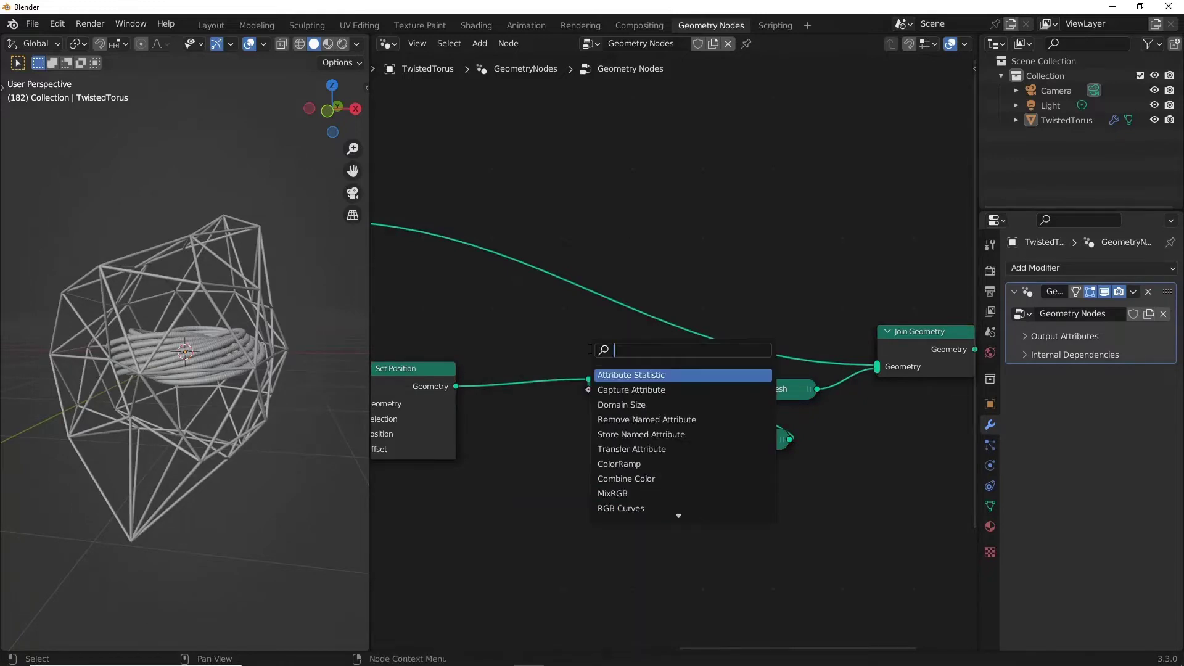
text(INS)
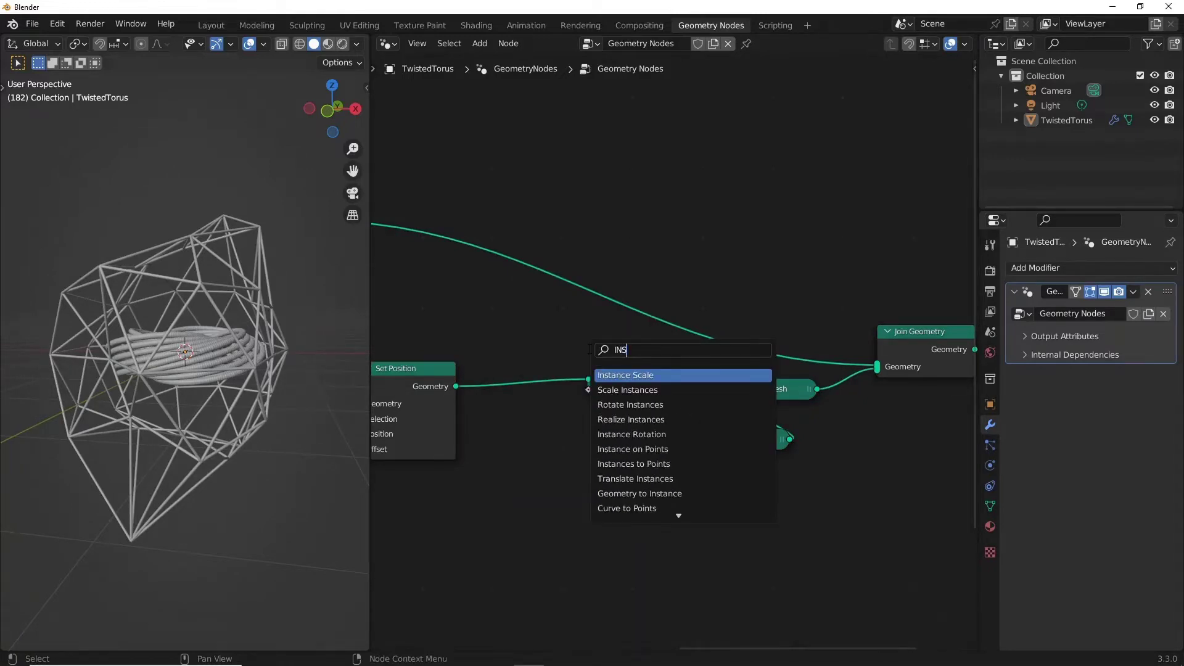
key(Down)
key(Down)
key(Down)
key(Return)
click(580, 469)
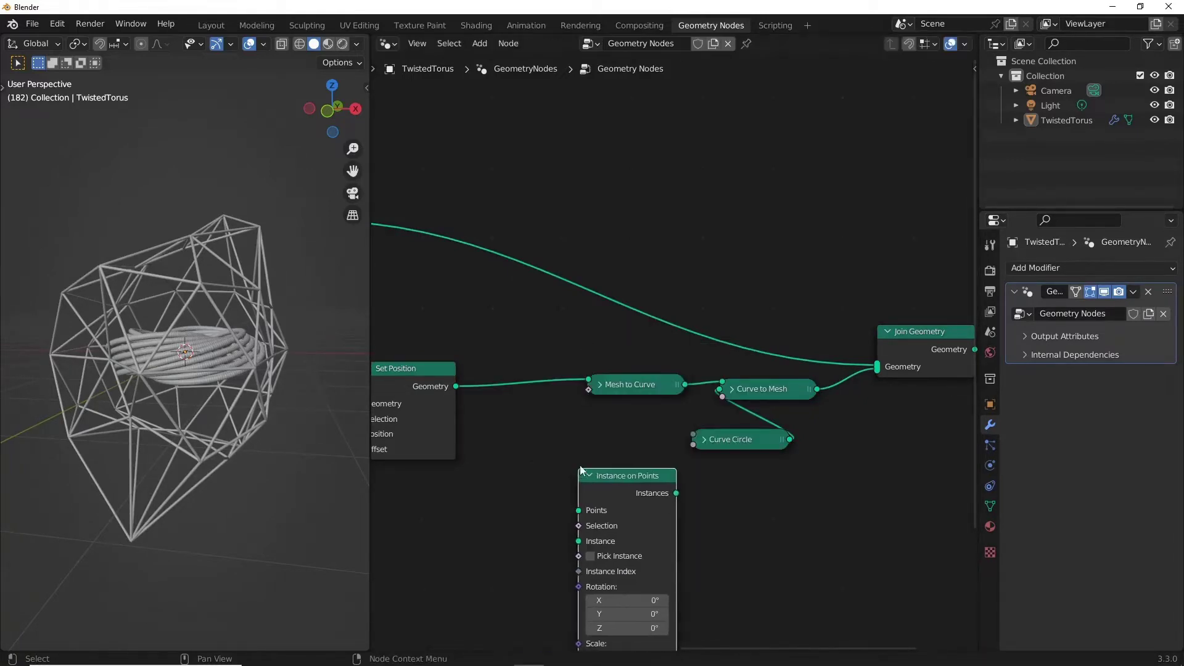
drag(675, 497, 906, 442)
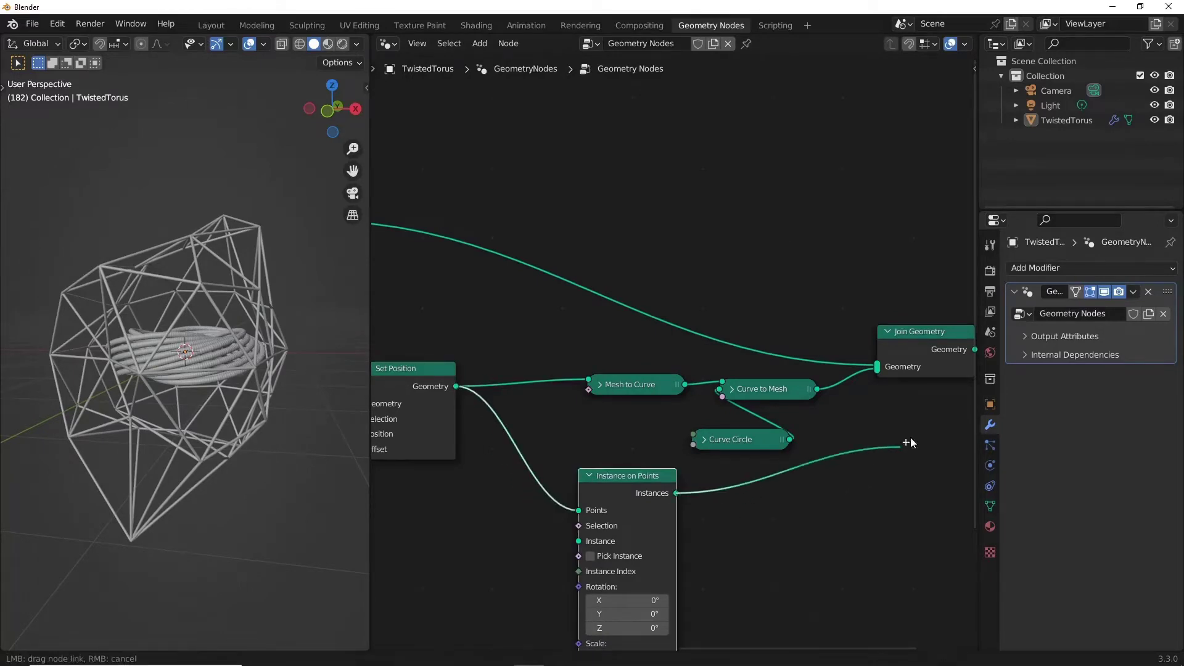
drag(728, 441, 644, 433)
middle_drag(645, 433, 759, 366)
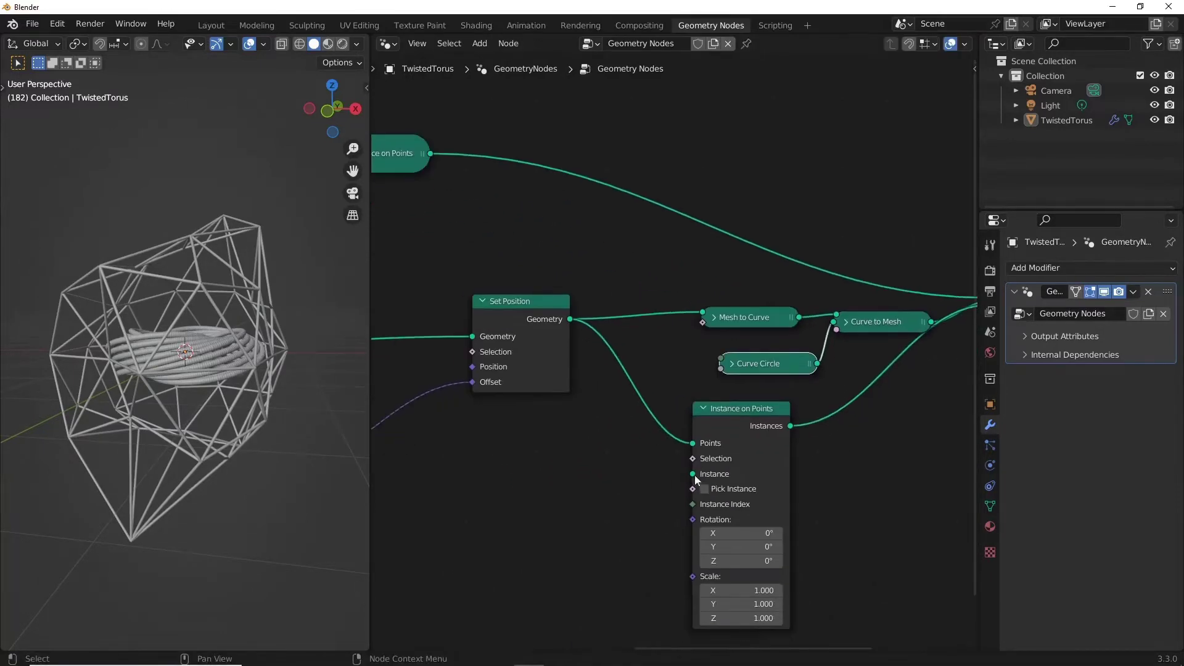
Use a UV Sphere with Radius 0.1 m as the instance, then play the animation.
key(shift+a)
text(UV)
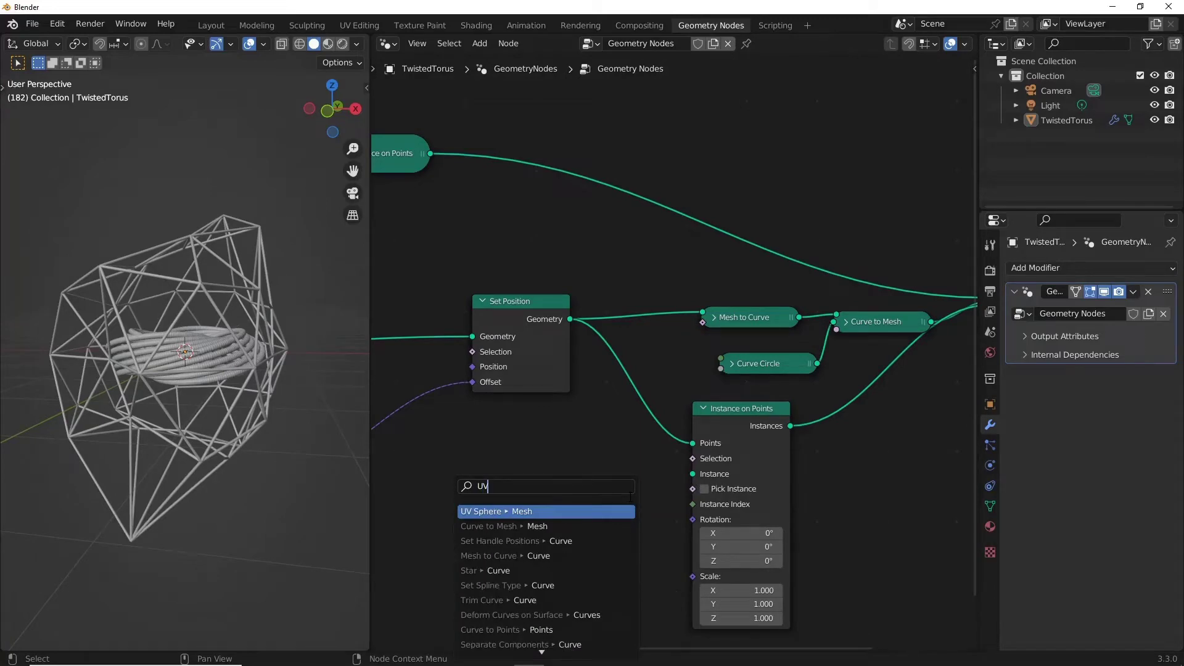
key(Return)
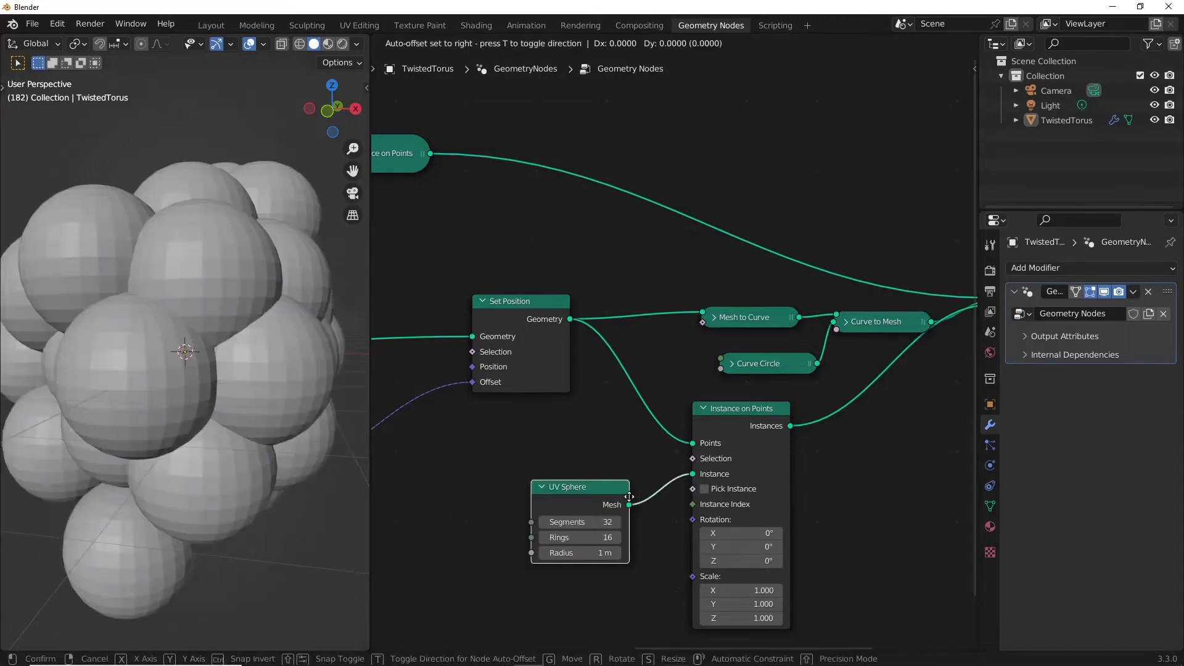
click(623, 471)
drag(538, 527, 539, 532)
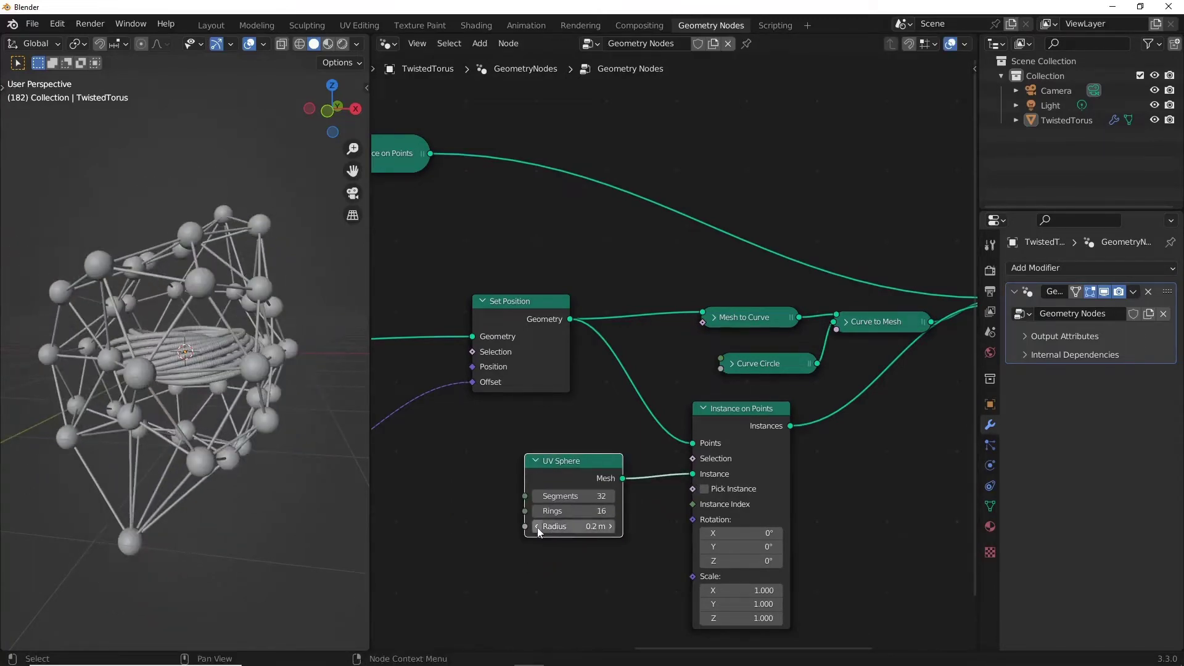
click(541, 530)
mouse_move(370, 518)
middle_down()
mouse_move(269, 504)
mouse_move(147, 519)
middle_up()
scroll(270, 505, up, 3)
key(space)
scroll(249, 472, down, 3)
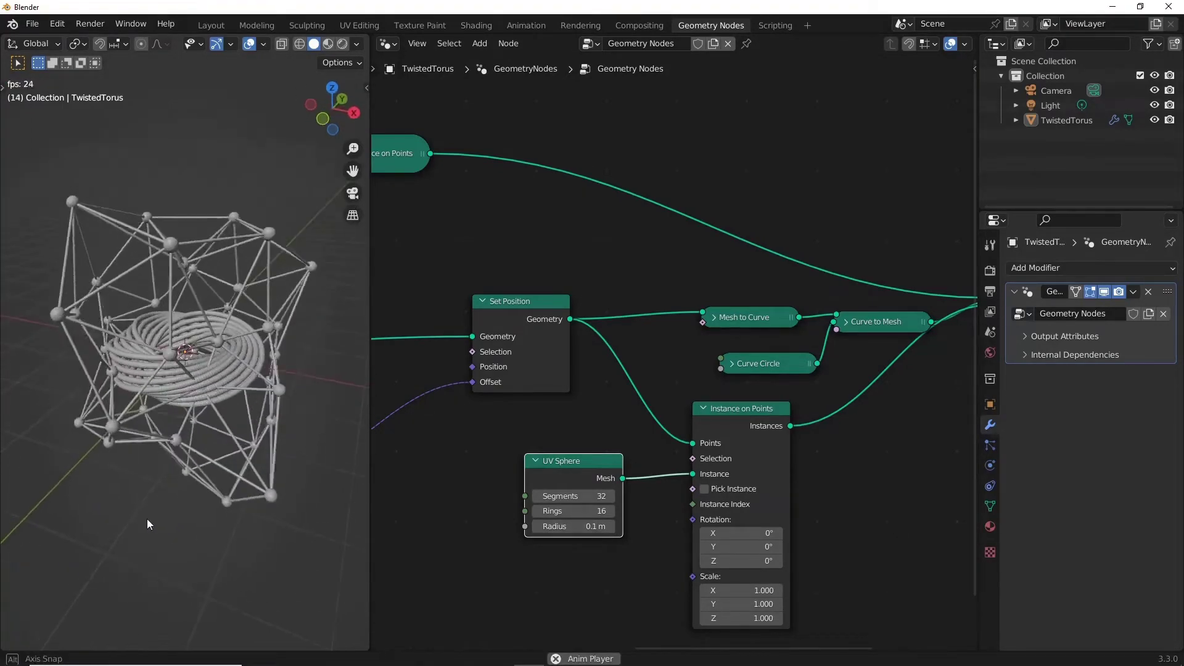
Set Map Range To Max to 1.500 and To Min to -2.900, previewing the playback.
key(space)
scroll(550, 564, down, 2)
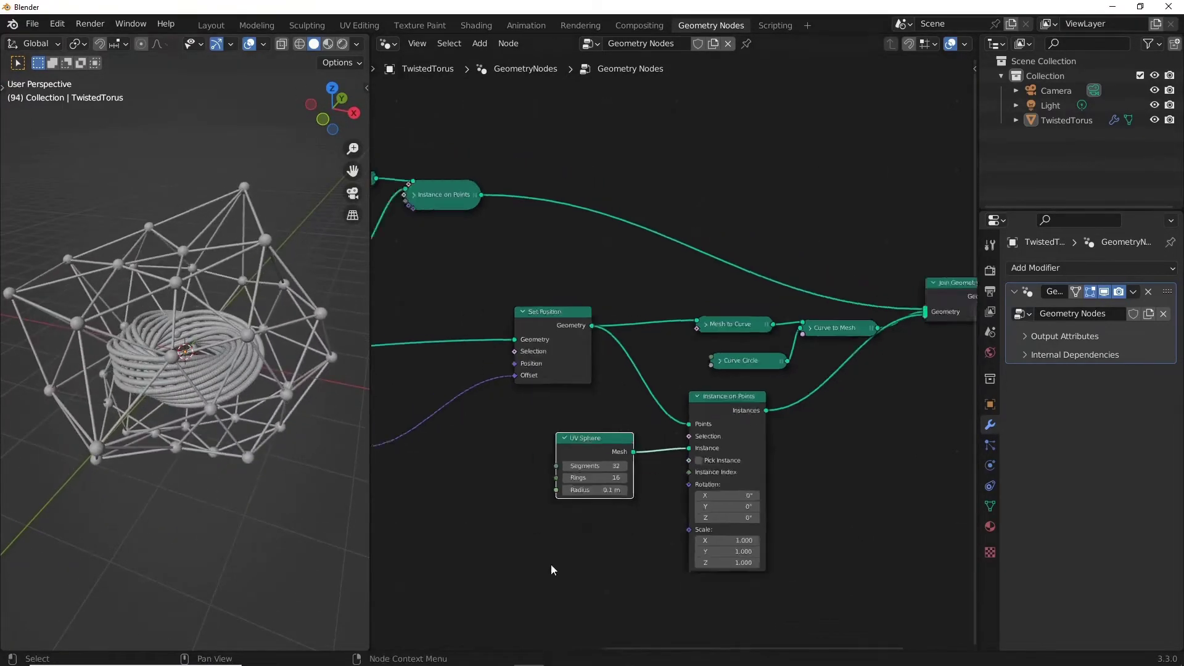
middle_drag(550, 564, 766, 516)
scroll(765, 515, up, 3)
click(648, 530)
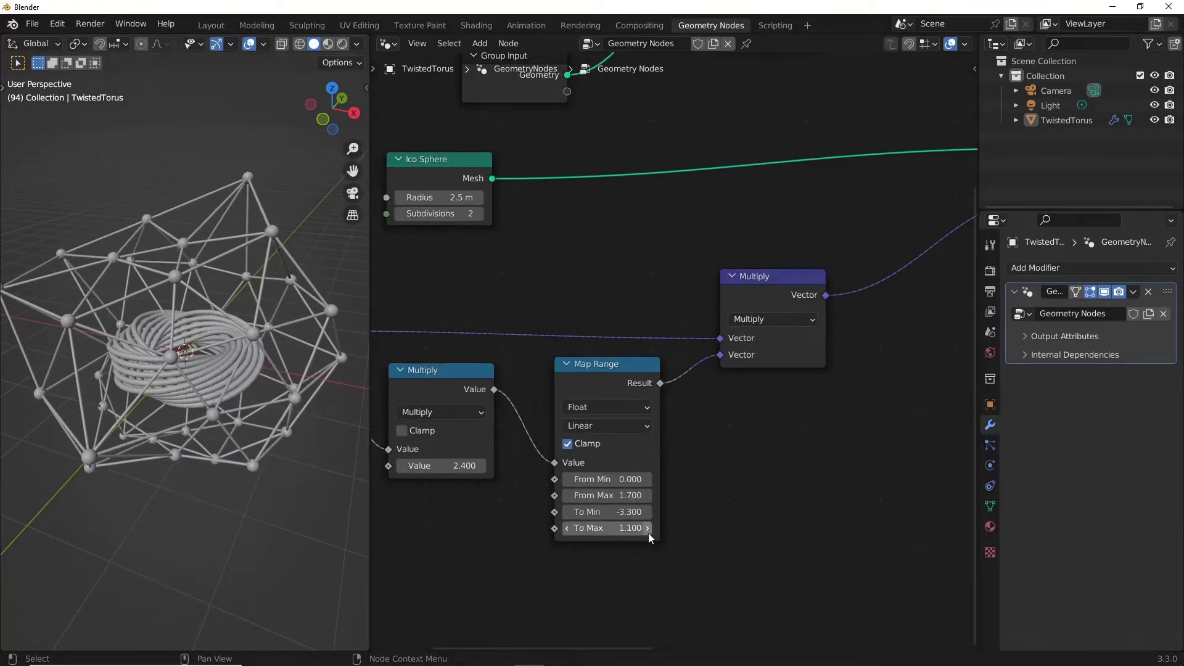
click(649, 532)
click(648, 510)
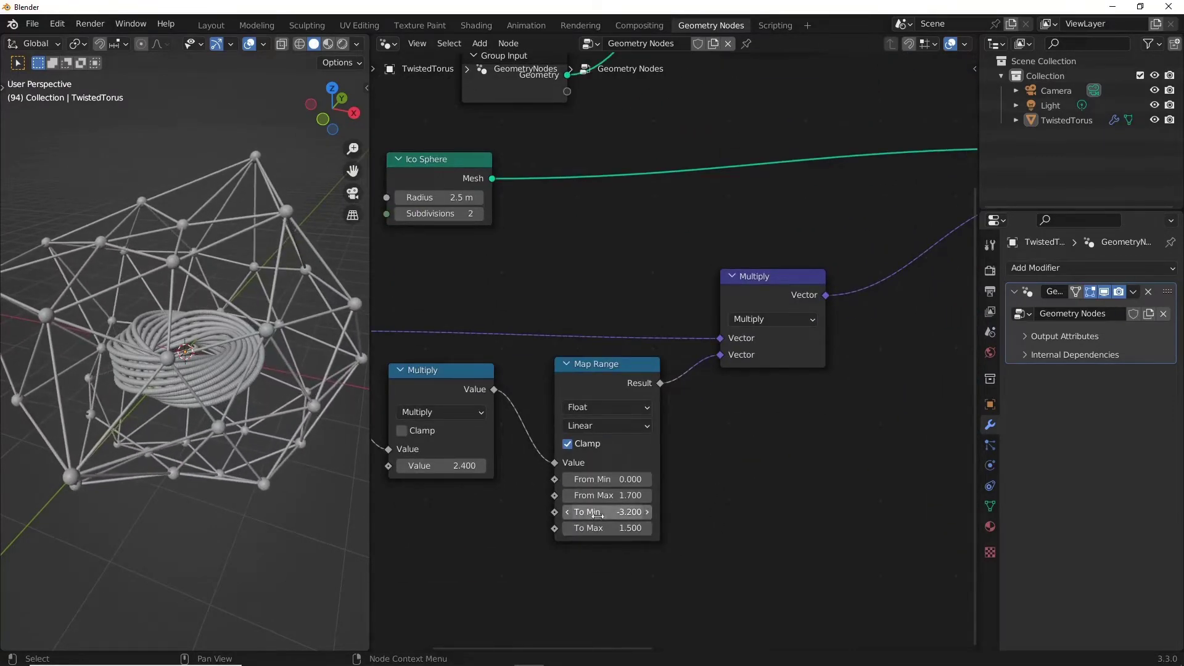
click(648, 510)
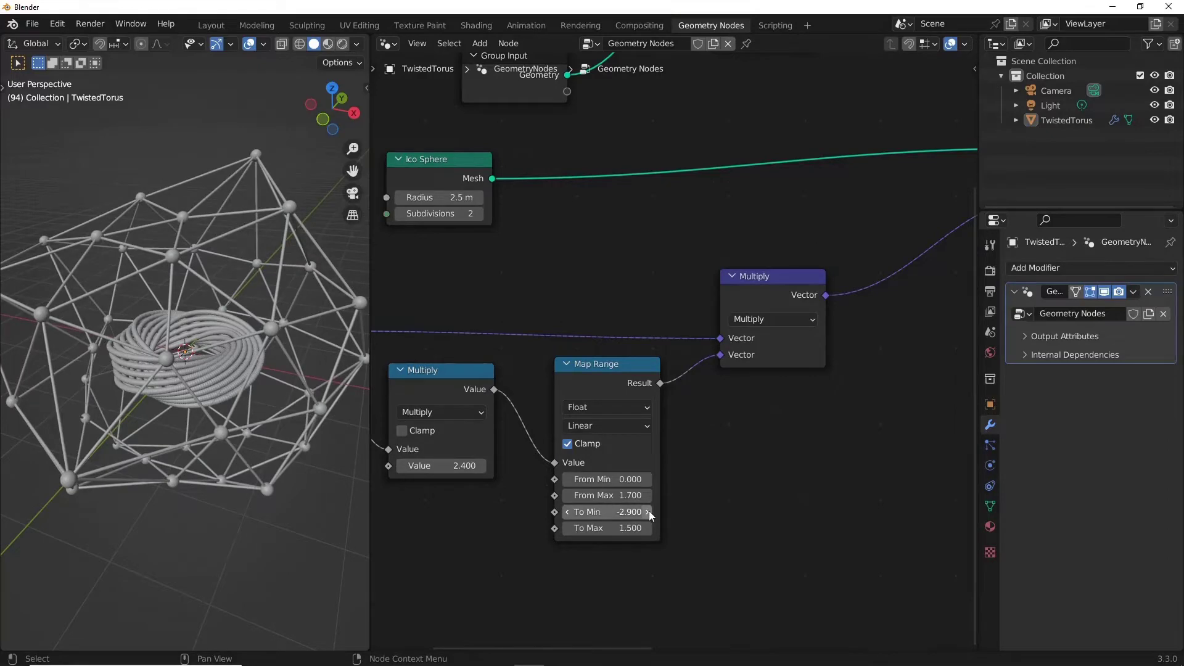
click(647, 511)
key(space)
middle_drag(283, 471, 351, 465)
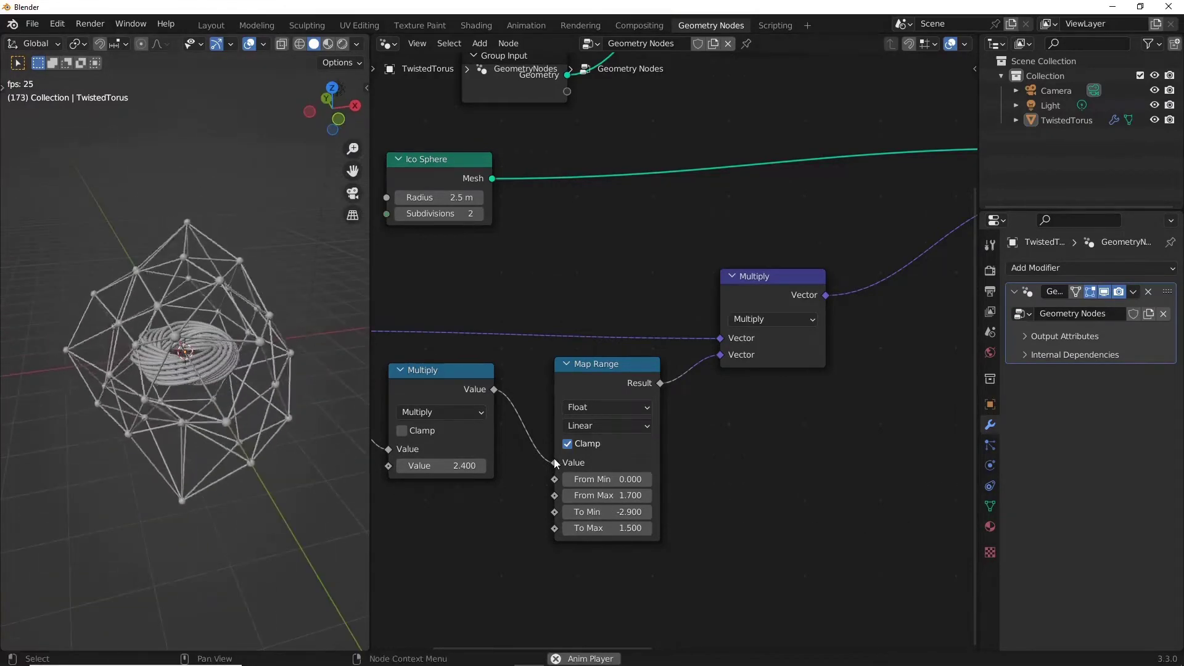
key(space)
Add a reroute point on the Instances link and move it lower right.
scroll(801, 375, down, 4)
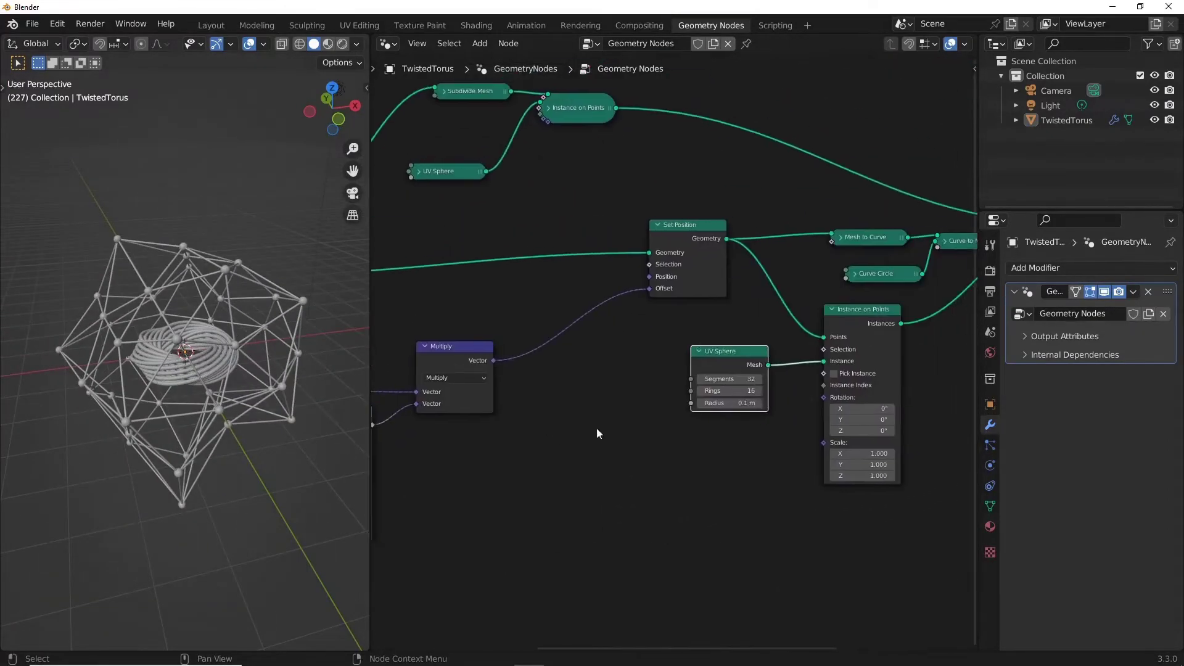
middle_drag(597, 428, 548, 457)
mouse_move(790, 445)
middle_down()
mouse_move(550, 486)
mouse_move(930, 530)
mouse_move(490, 416)
middle_up()
scroll(580, 505, up, 2)
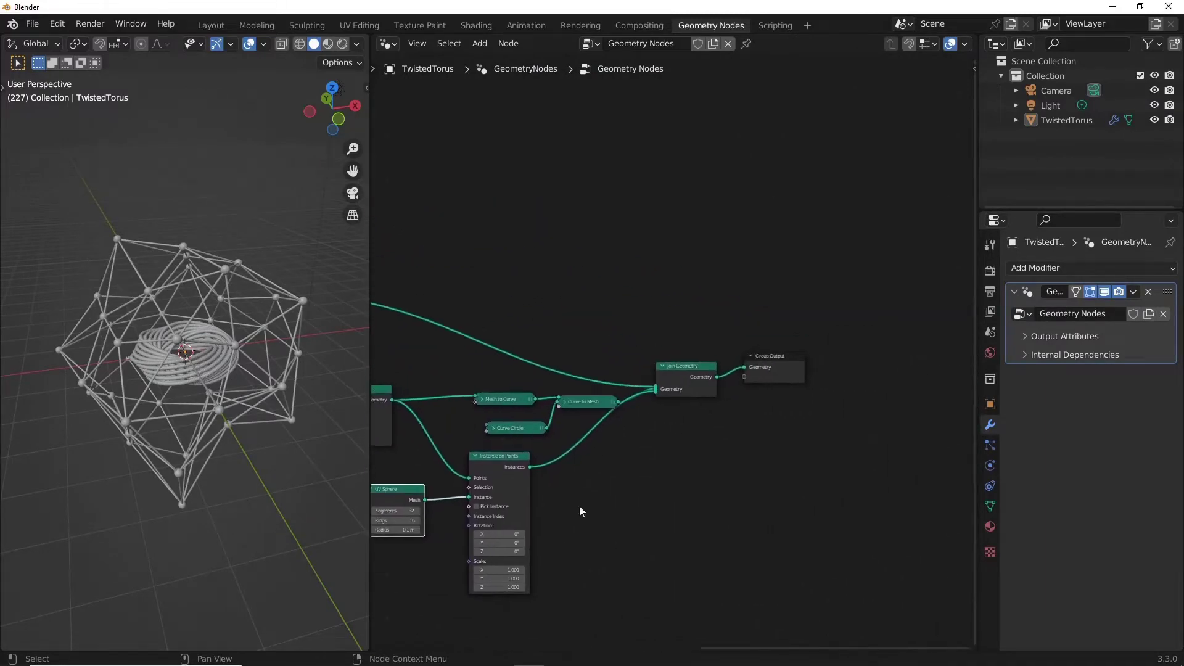
scroll(685, 528, up, 3)
middle_drag(686, 527, 684, 490)
shift+right_drag(506, 478, 597, 546)
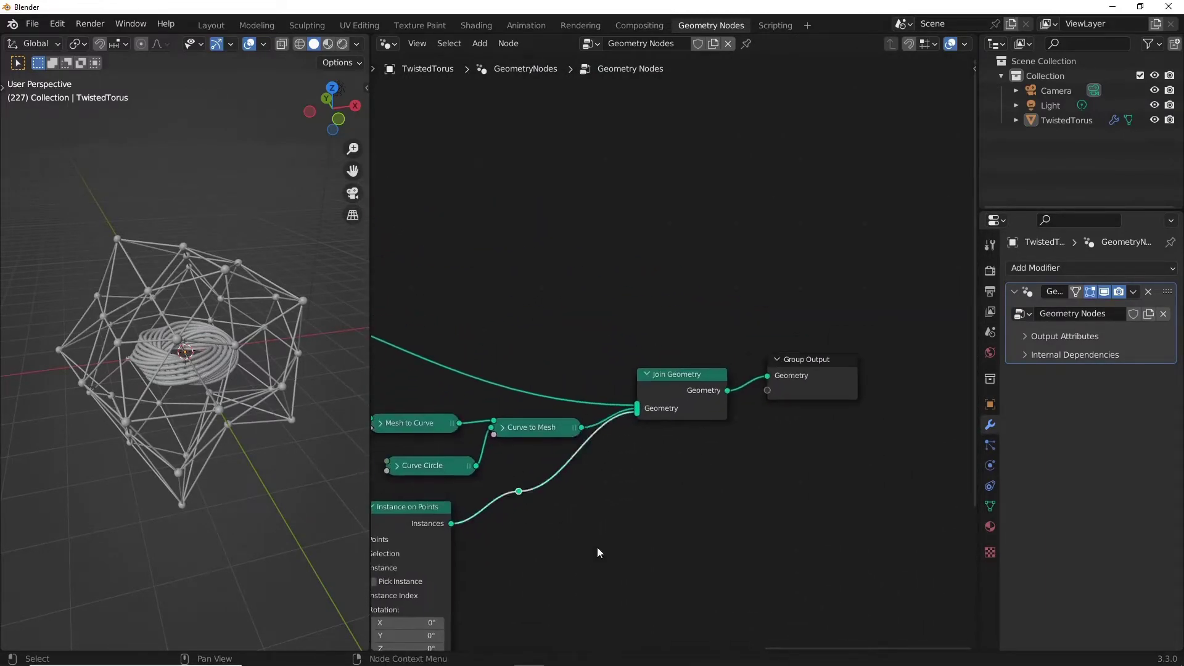
key(g)
click(675, 574)
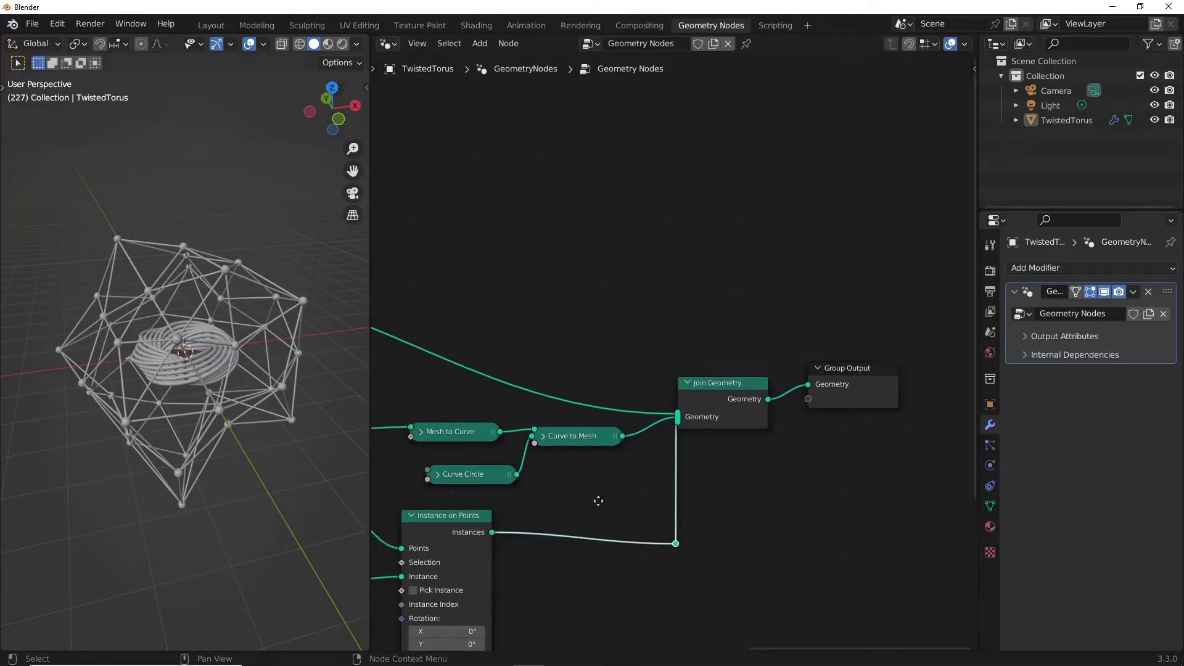
Collapse the UV Sphere node with H.
middle_drag(597, 497, 753, 386)
click(460, 486)
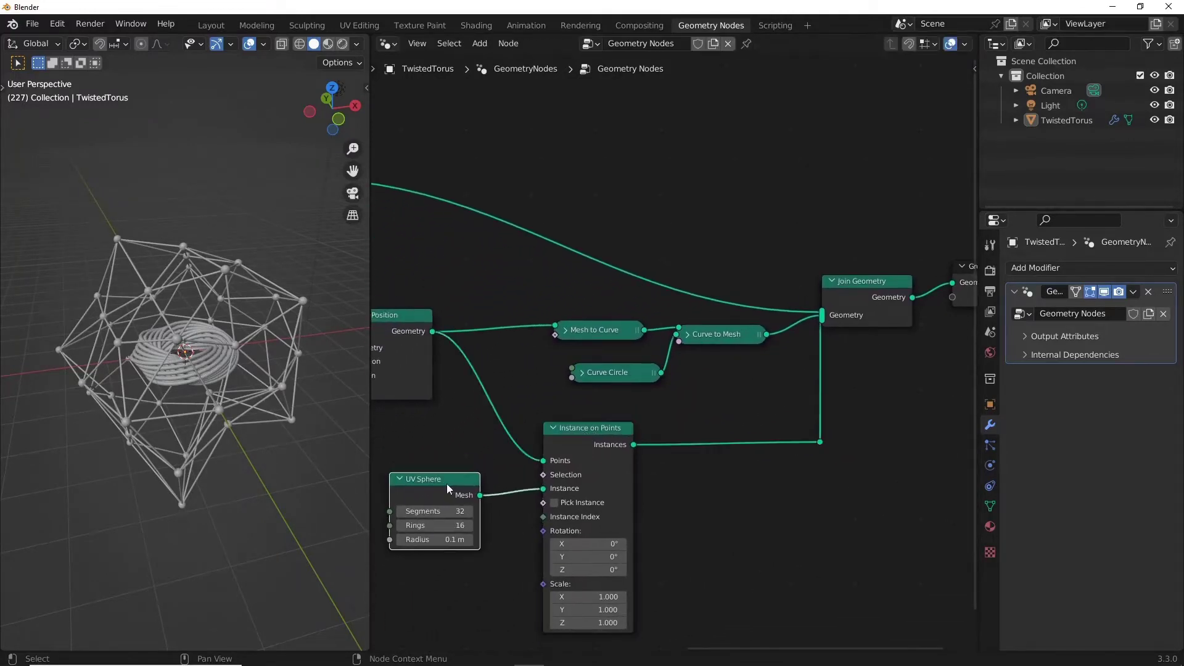
key(h)
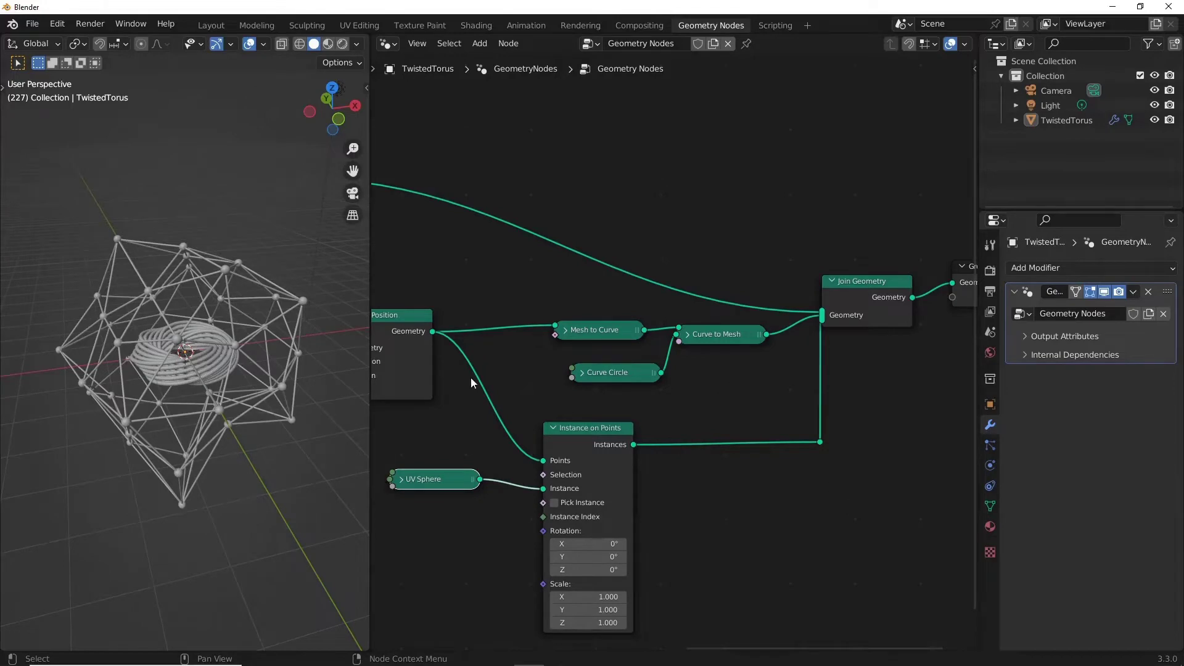
mouse_move(472, 377)
middle_down()
mouse_move(700, 322)
mouse_move(878, 490)
middle_up()
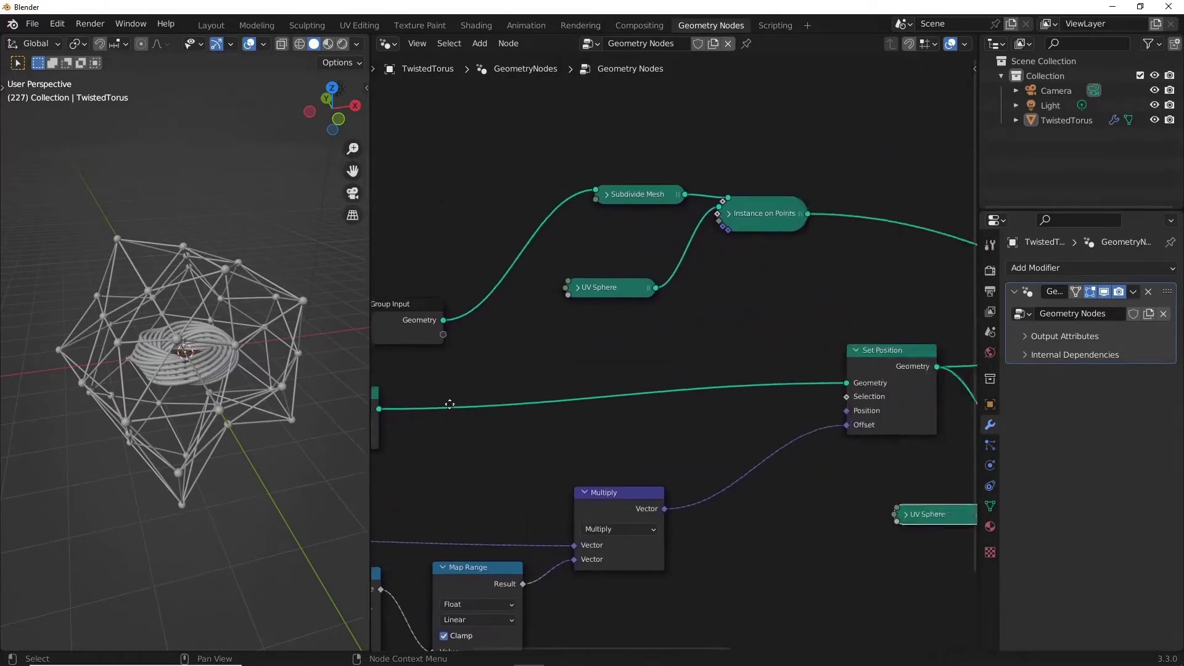
Insert a Transform node on the instances link, rotating the torus 45° about X.
key(shift+a)
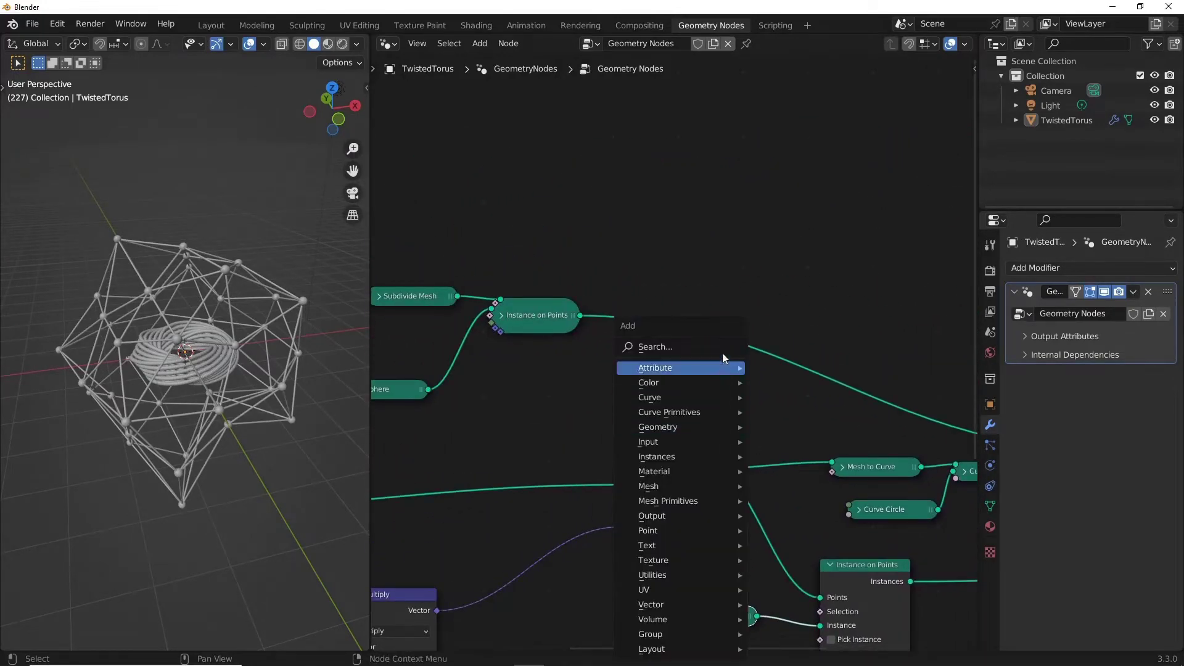
text(TRA)
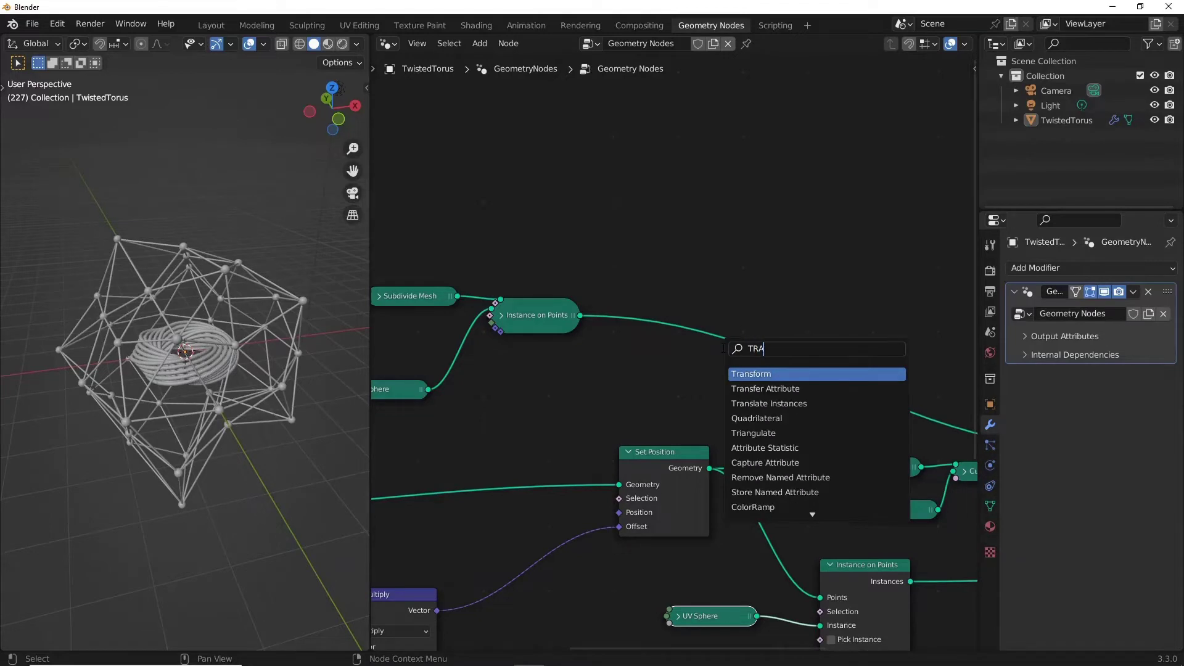
key(Return)
click(738, 384)
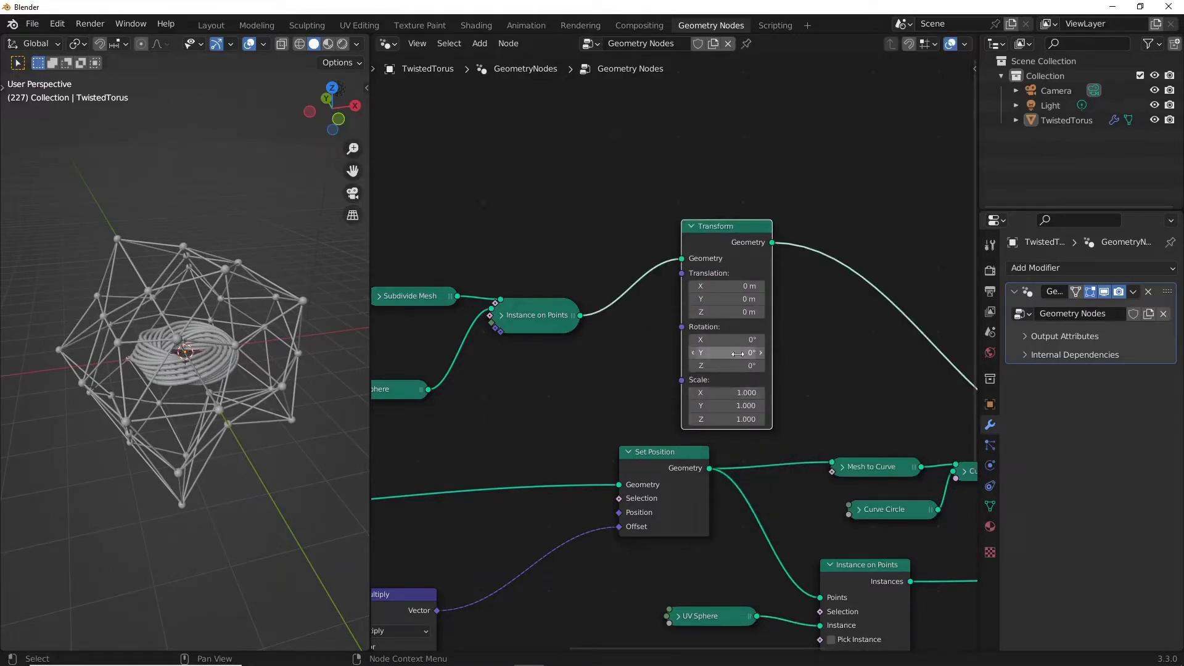
drag(728, 339, 808, 339)
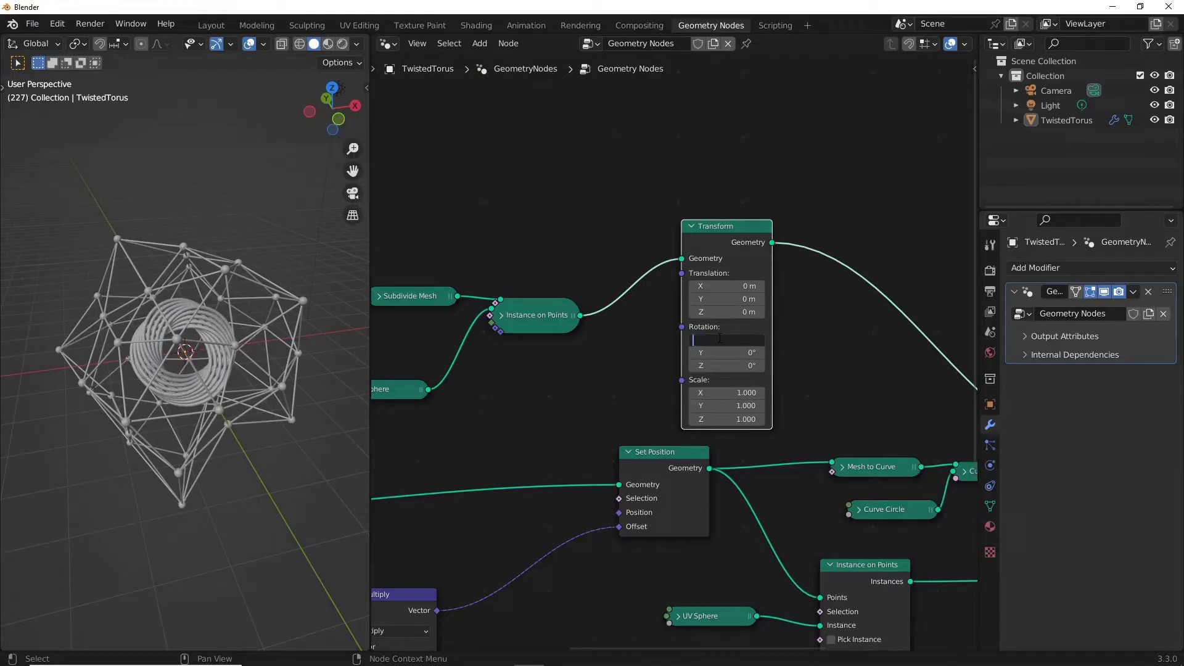
text(45)
key(Return)
middle_drag(2, 502, 209, 470)
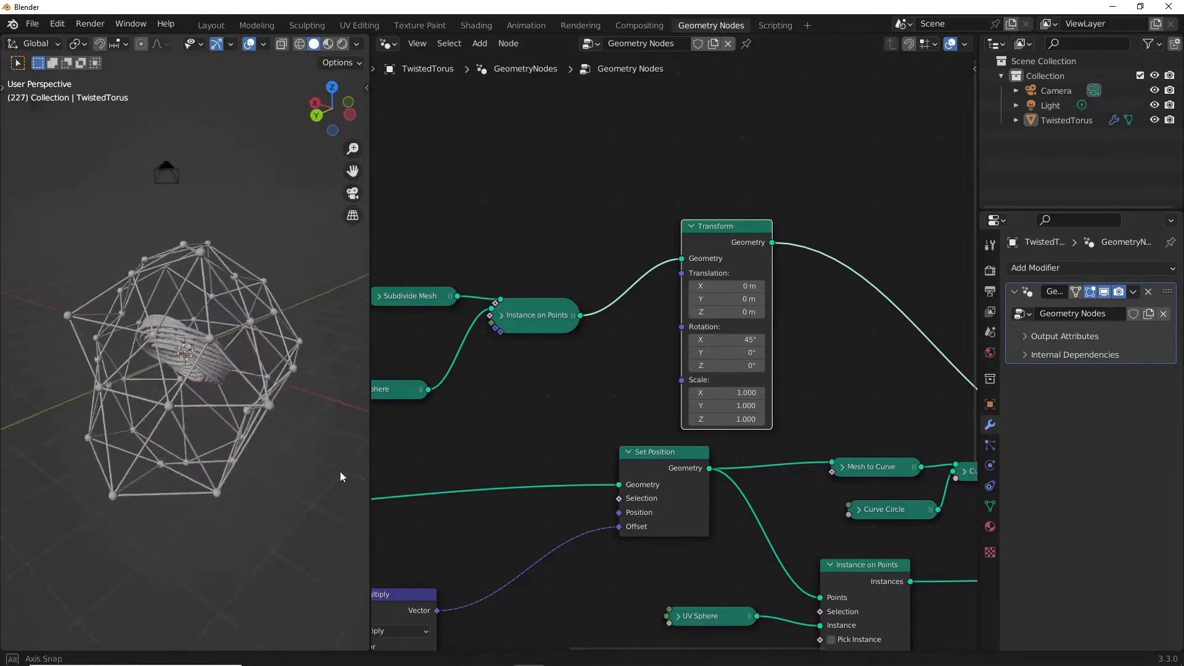
key(shift+a)
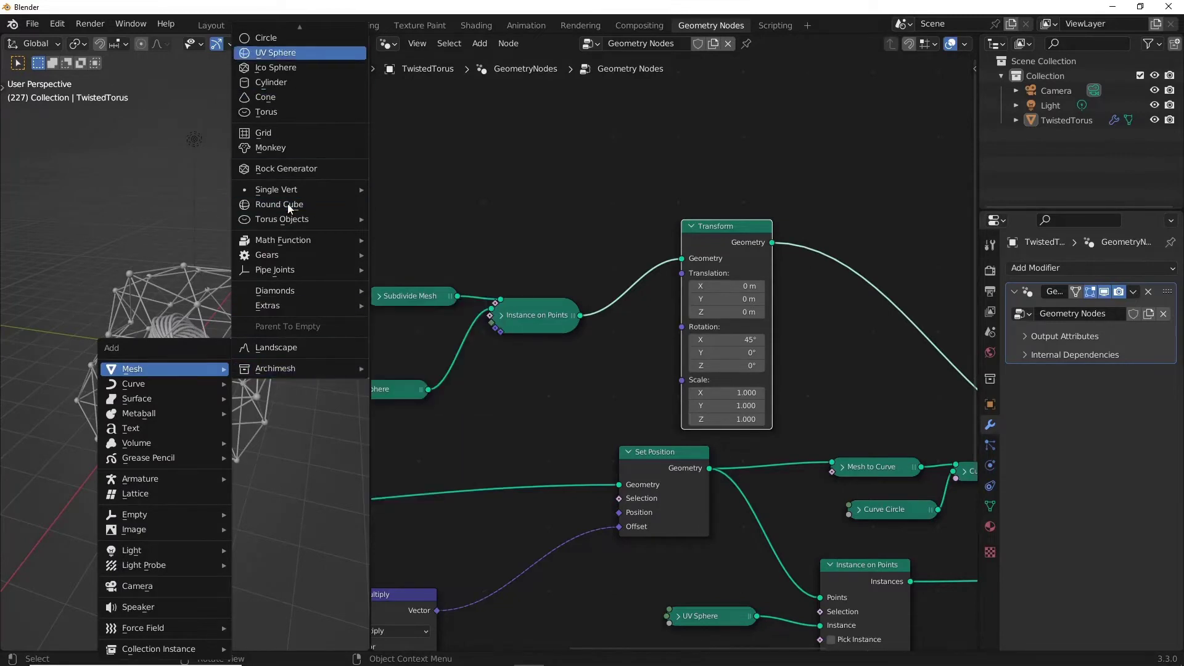
Add a plane, reposition it along Z, and scale it up into a large floor.
scroll(287, 207, up, 2)
key(Return)
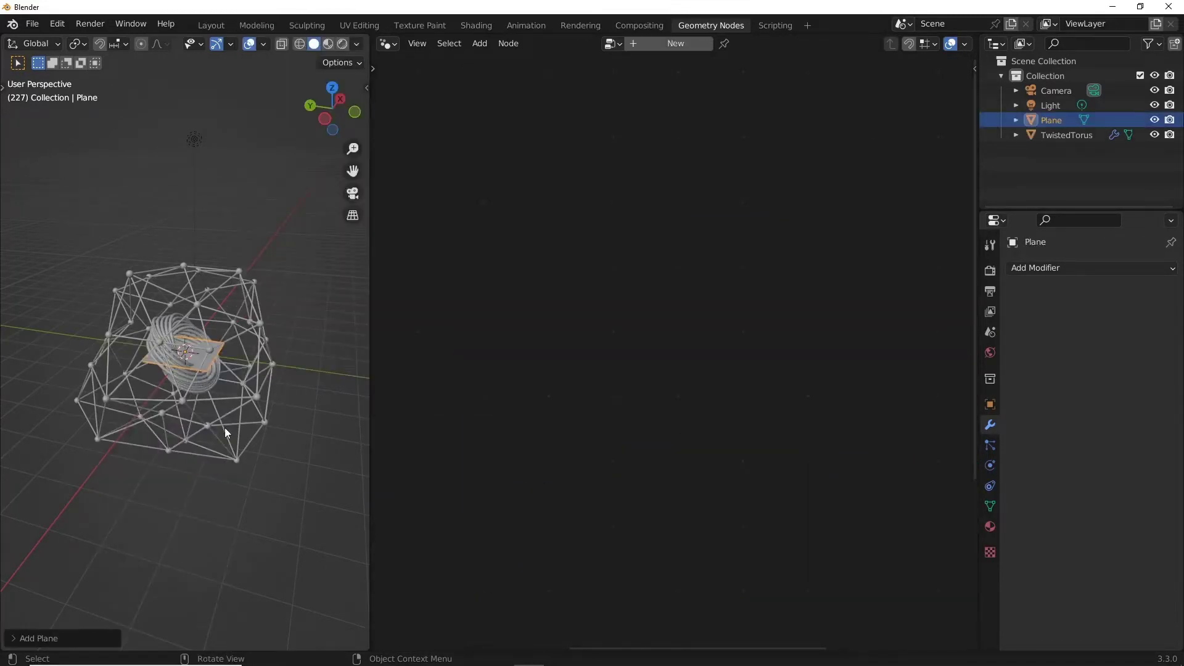
key(g)
key(z)
click(175, 523)
key(s)
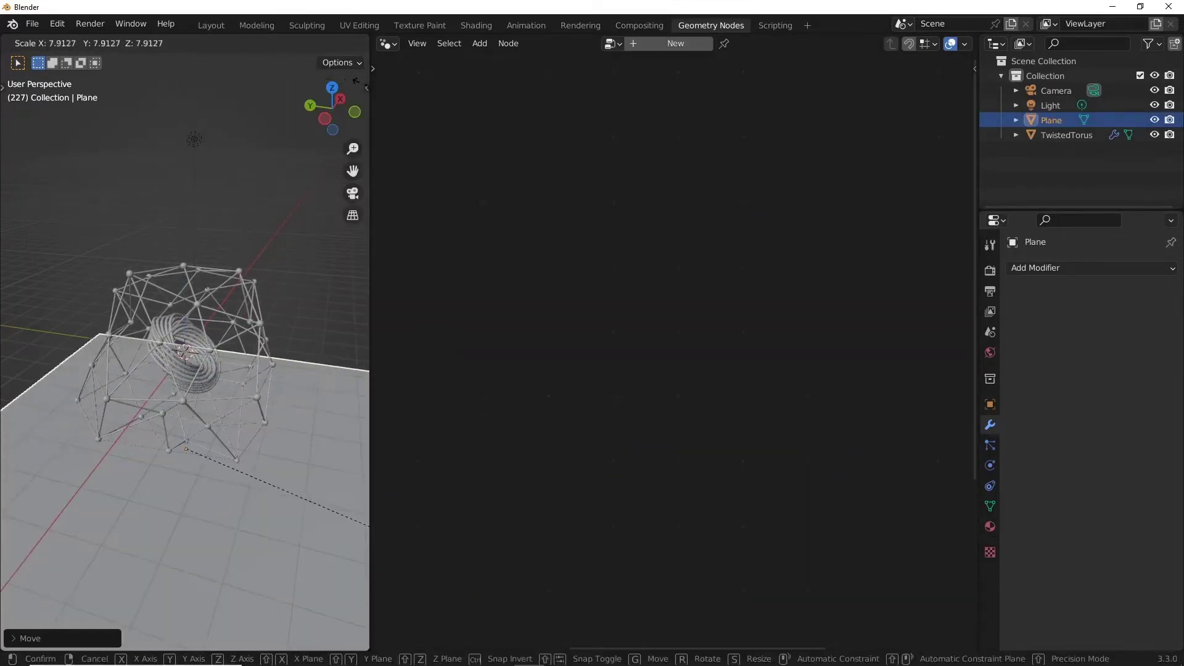
click(228, 457)
mouse_move(228, 461)
middle_down()
mouse_move(59, 414)
mouse_move(18, 481)
mouse_move(195, 476)
middle_up()
key(s)
click(285, 501)
middle_drag(217, 435, 205, 440)
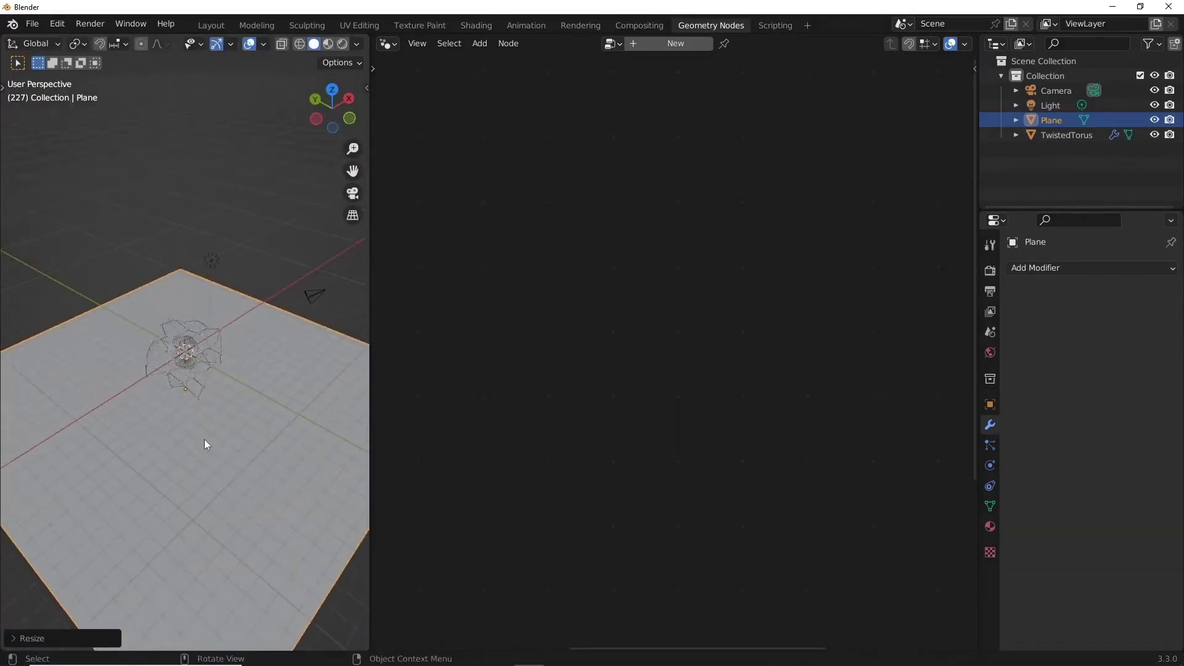
Extrude the plane's back edge up into a wall and bevel the corner smoothly.
key(Tab)
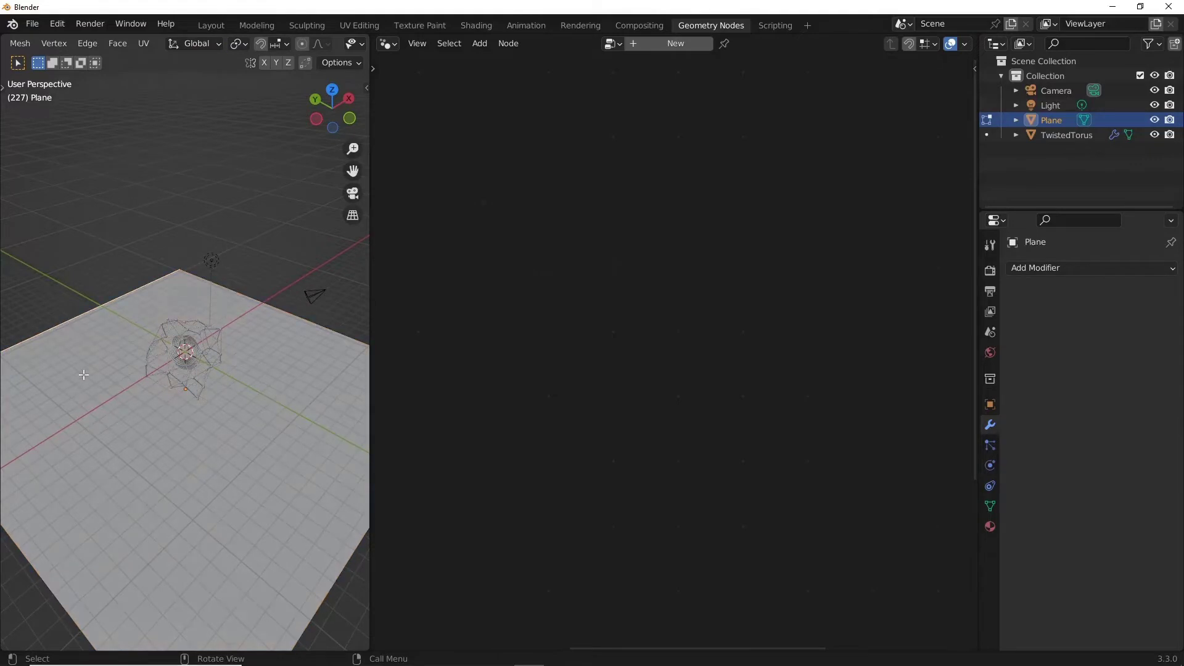
key(e)
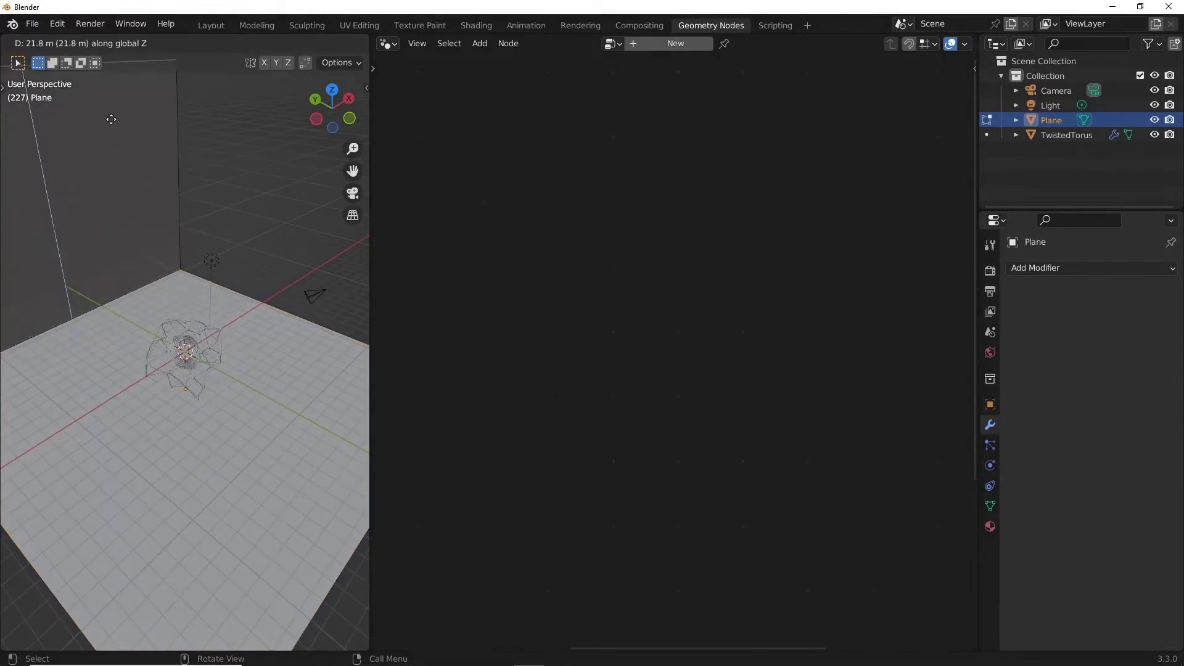
right_click(111, 119)
middle_drag(124, 320, 116, 324)
mouse_move(158, 379)
middle_down()
mouse_move(210, 360)
mouse_move(152, 427)
middle_up()
key(ctrl+b)
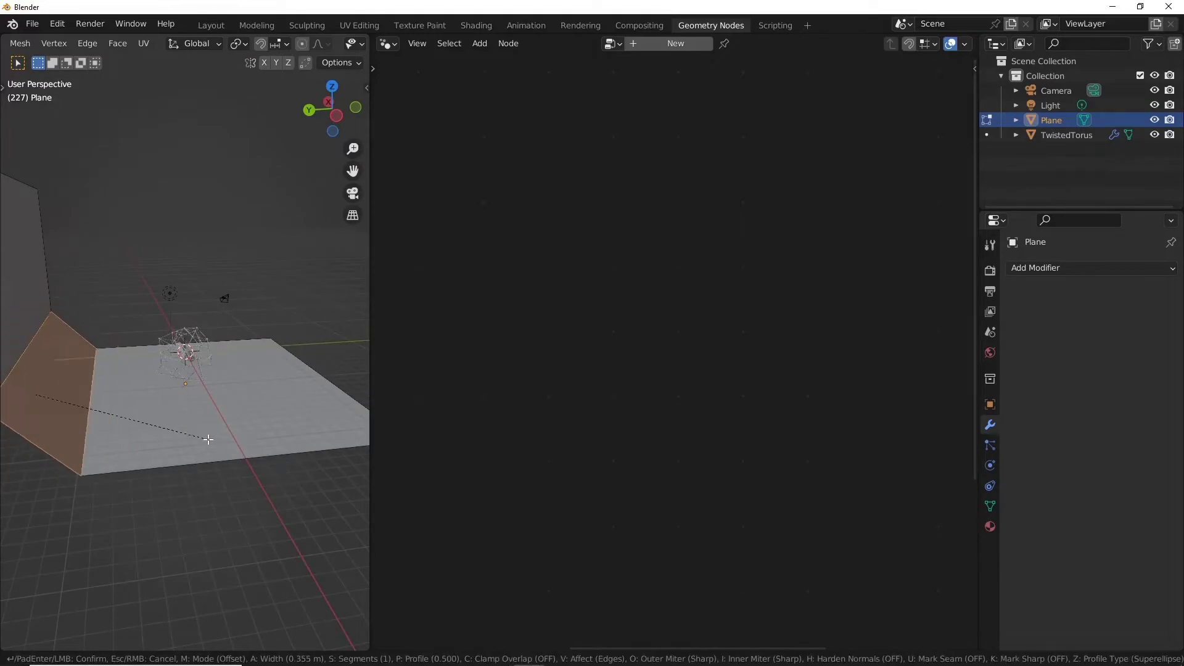
scroll(245, 448, up, 5)
scroll(246, 448, up, 4)
scroll(241, 449, up, 4)
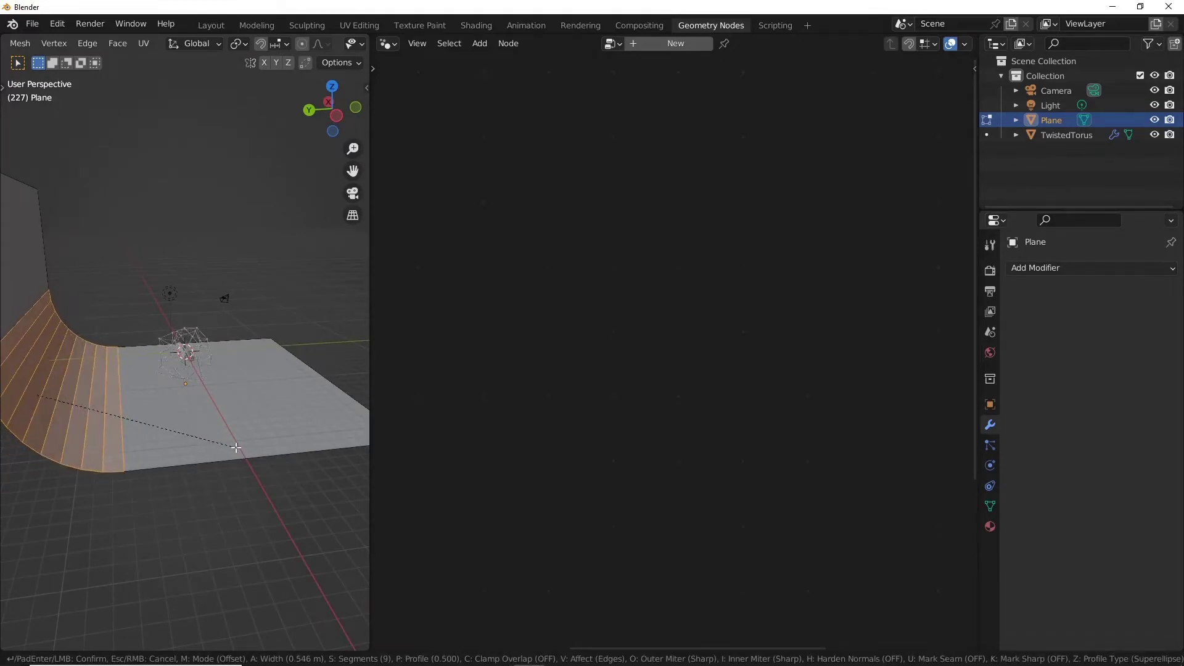
click(241, 449)
mouse_move(241, 448)
middle_down()
mouse_move(204, 470)
mouse_move(136, 455)
middle_up()
Back in Object Mode, apply Shade Smooth to the backdrop.
key(Tab)
right_click(169, 388)
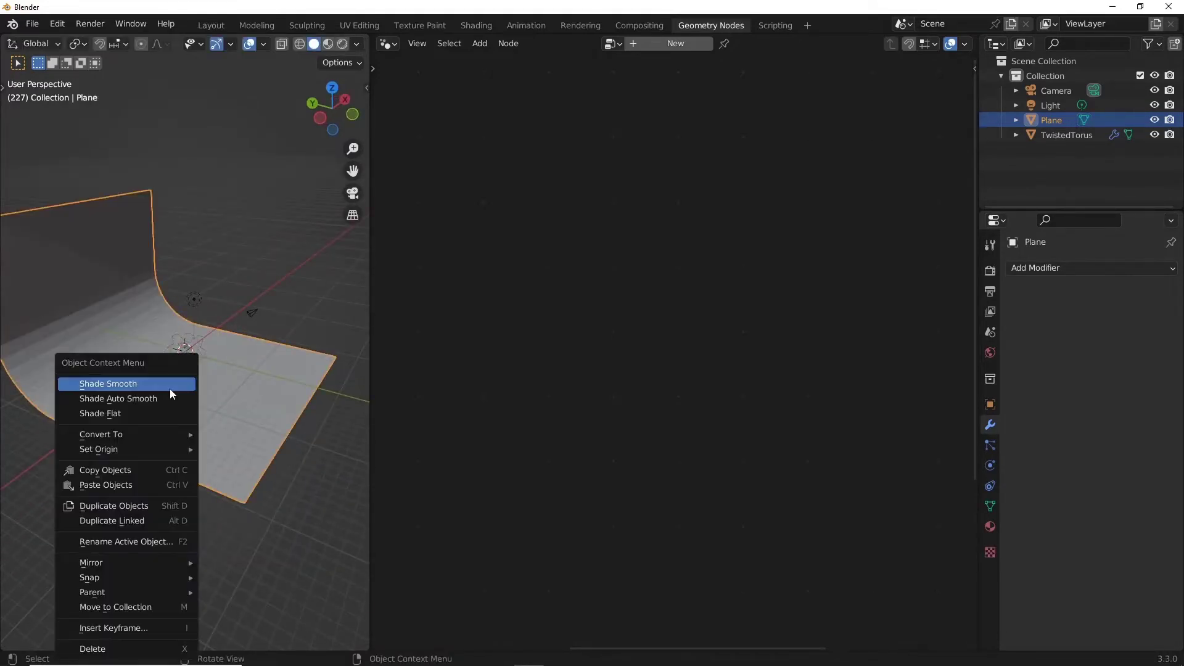
click(169, 388)
mouse_move(225, 401)
middle_down()
mouse_move(151, 395)
mouse_move(184, 375)
mouse_move(139, 356)
mouse_move(238, 412)
middle_up()
scroll(171, 379, up, 5)
Enable Ambient Occlusion, Bloom and Screen Space Reflections in the Eevee render settings.
click(990, 271)
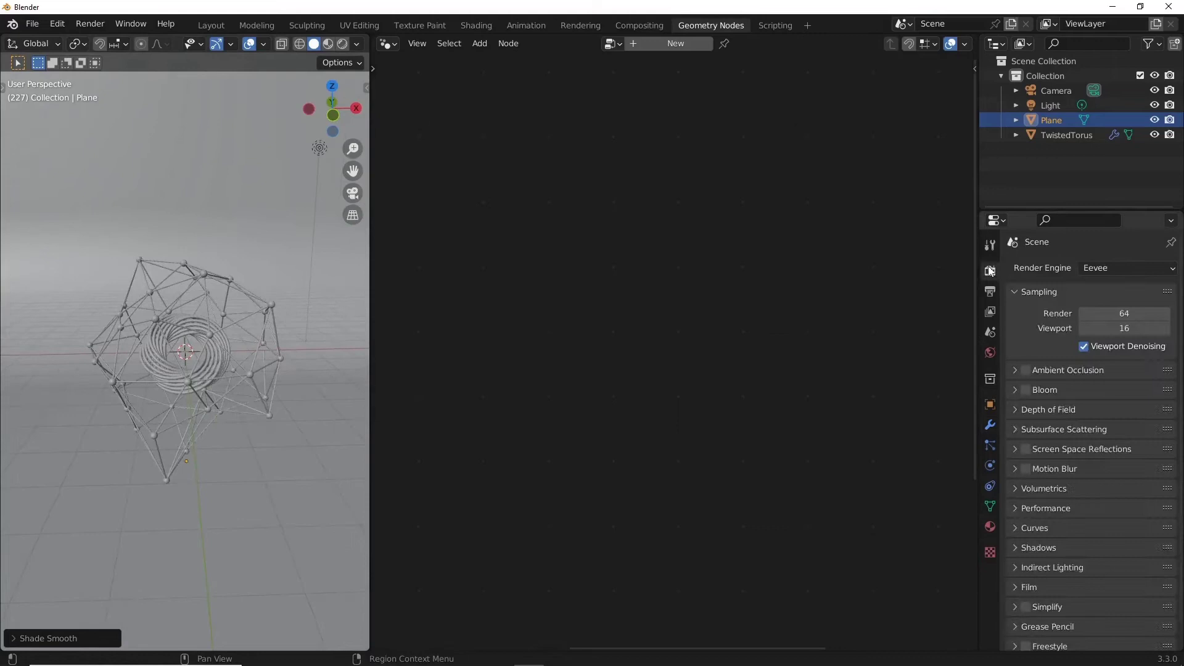
click(1027, 371)
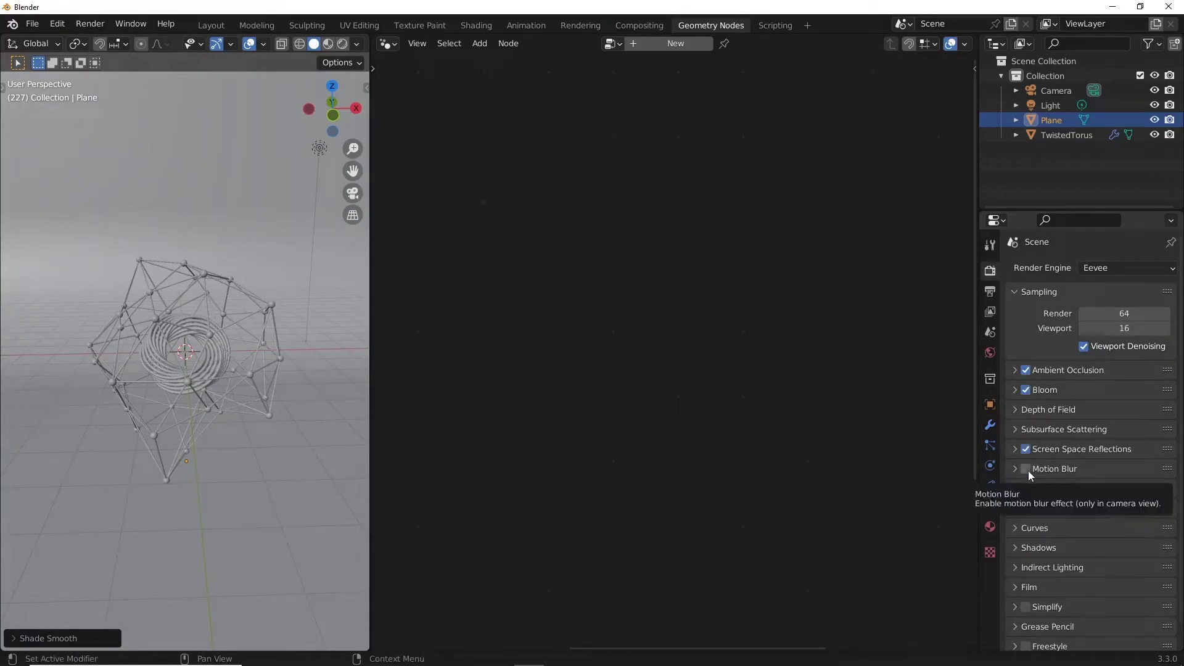
scroll(1049, 506, down, 1)
Set the Color Management Look to Very High Contrast.
click(1041, 636)
scroll(1049, 557, down, 5)
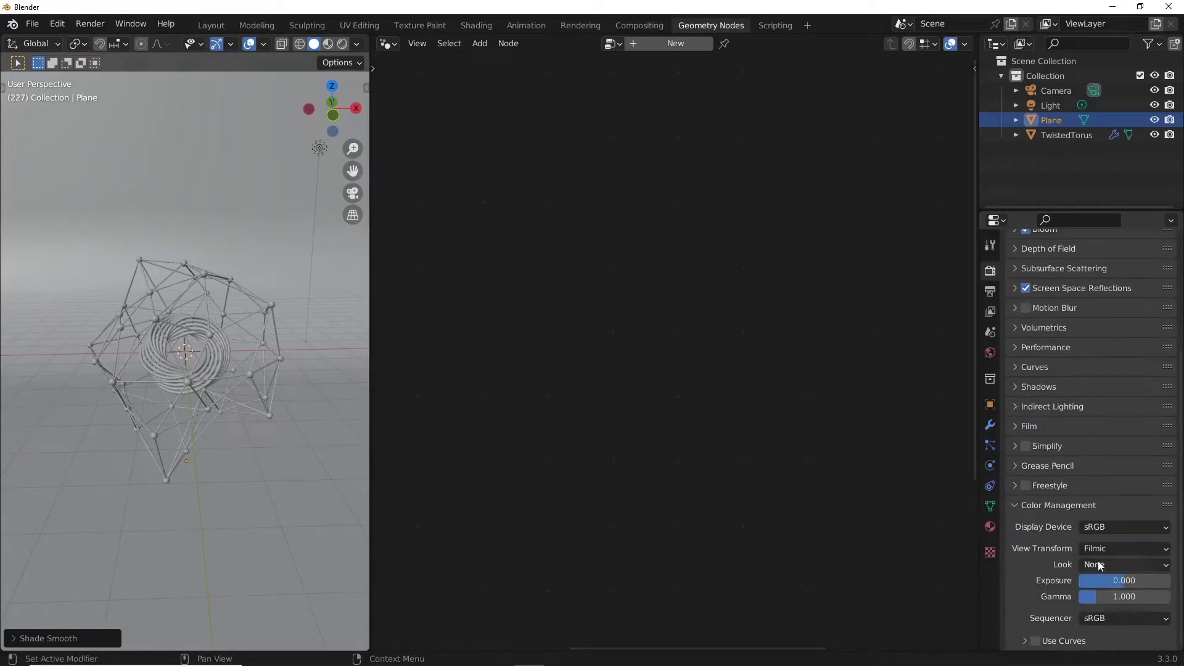
click(1115, 565)
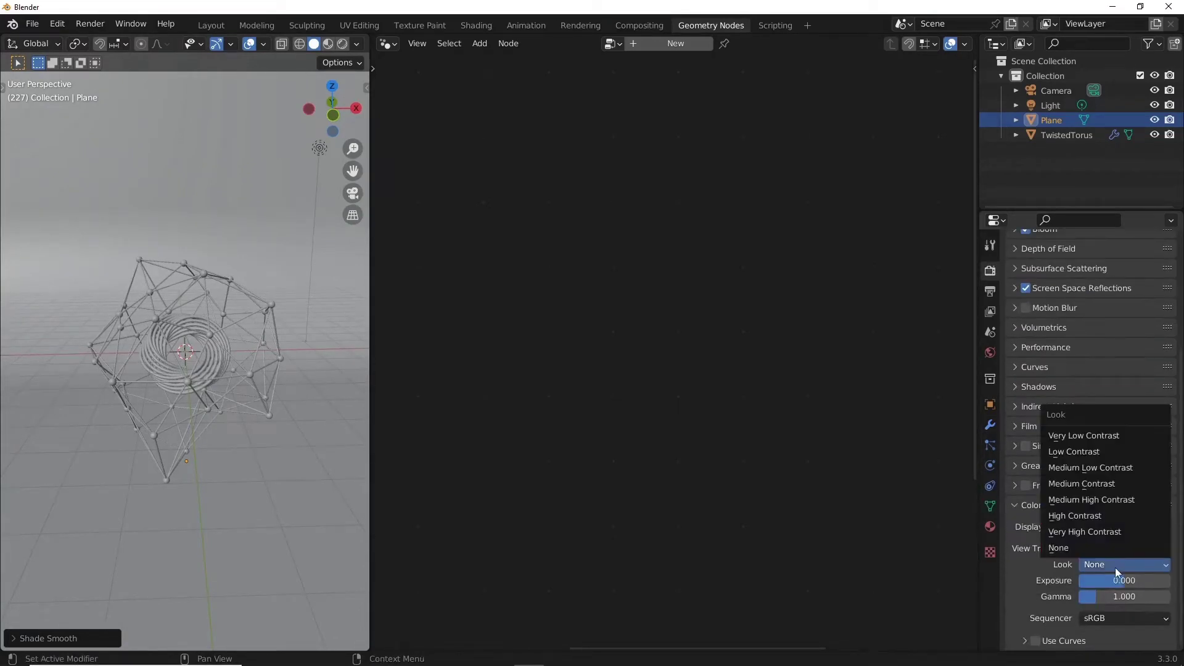
click(1112, 532)
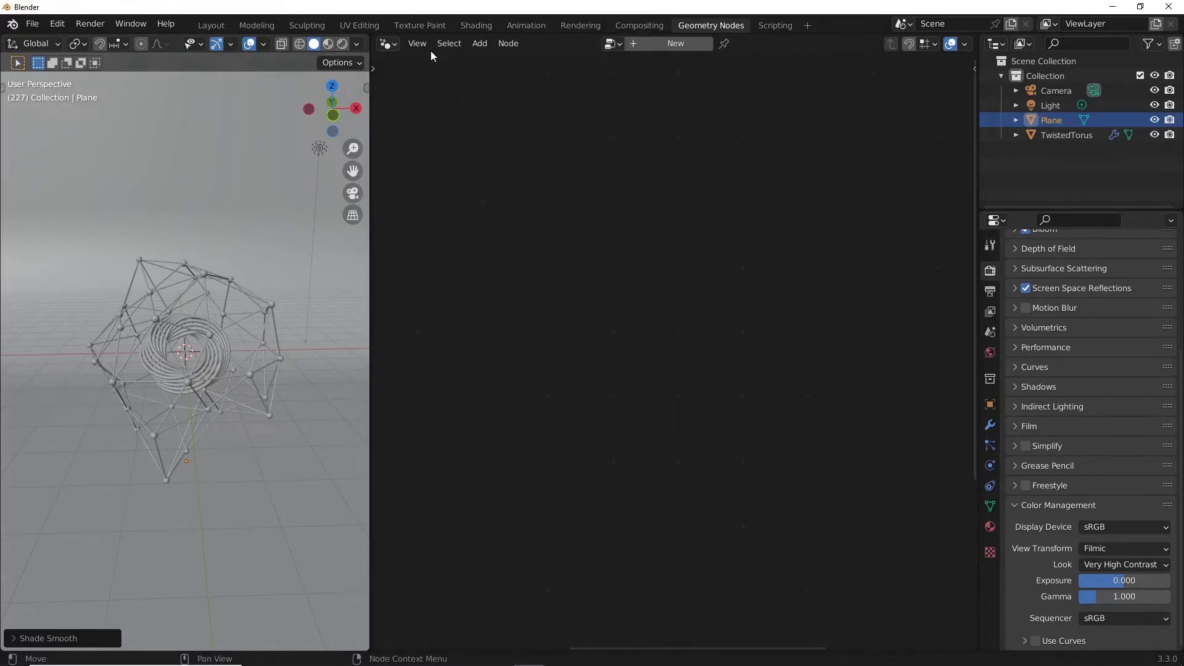
In the Shading workspace, assign a material to the backdrop plane.
click(476, 25)
mouse_move(632, 315)
middle_down()
mouse_move(807, 307)
mouse_move(673, 314)
middle_up()
click(546, 394)
click(555, 415)
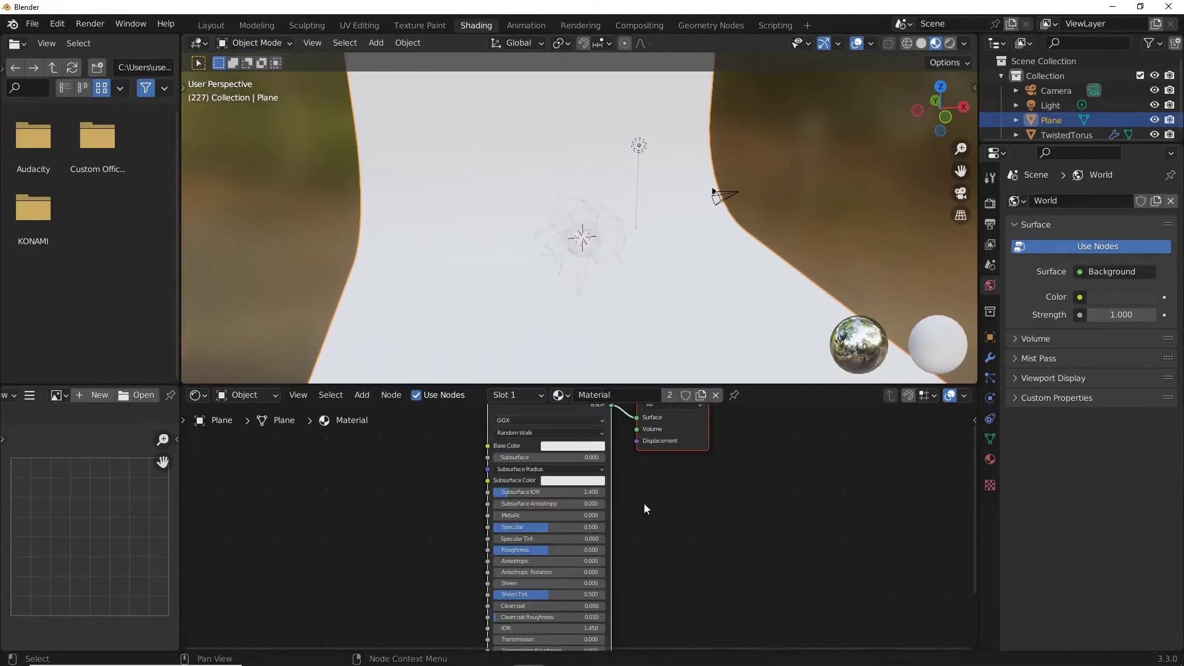
scroll(586, 574, up, 2)
scroll(586, 573, up, 1)
Set the plane's Base Color to dark reddish orange (H 0.048, S 1.000, V 0.355).
click(642, 528)
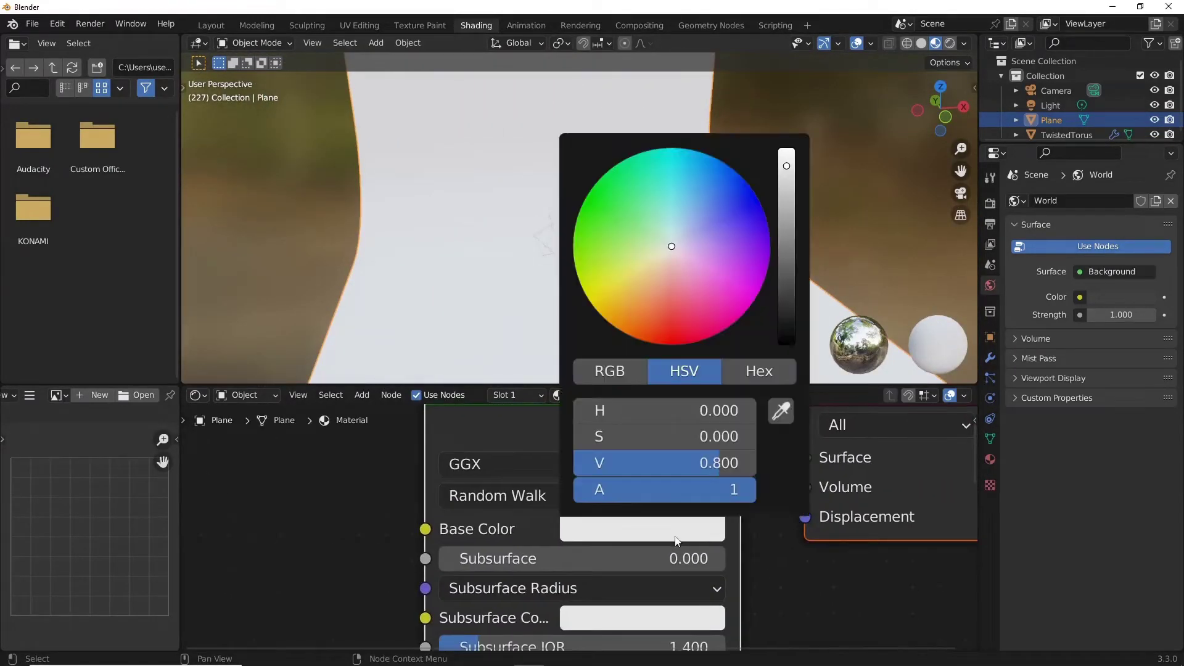
drag(670, 247, 640, 312)
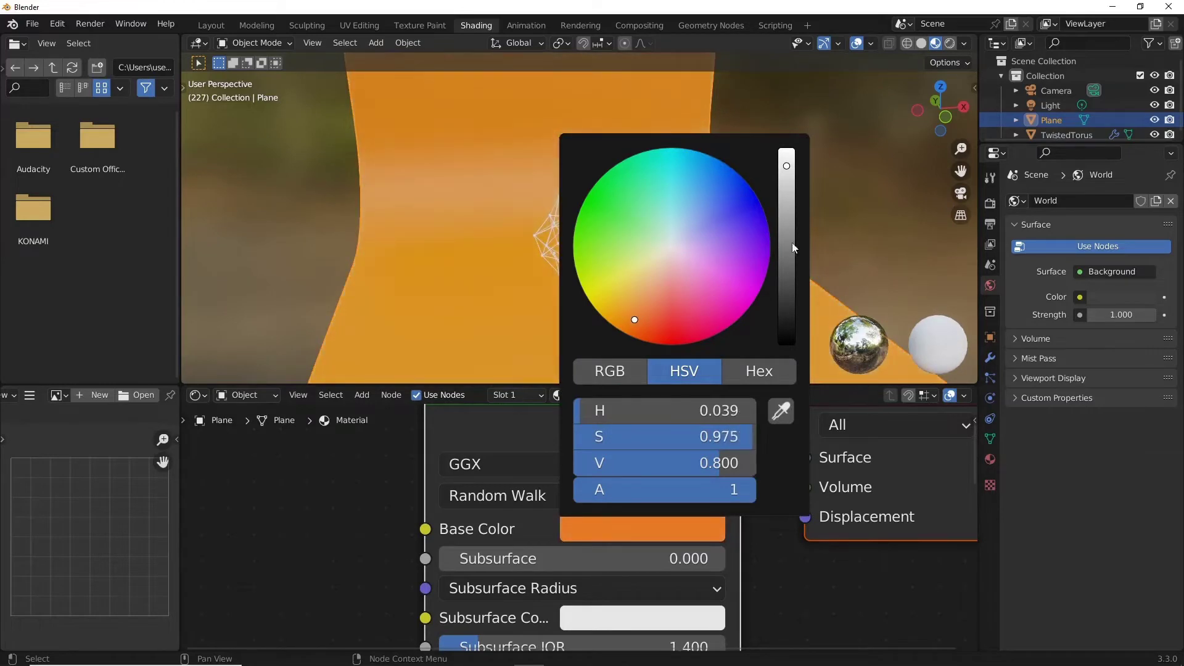
drag(794, 248, 786, 220)
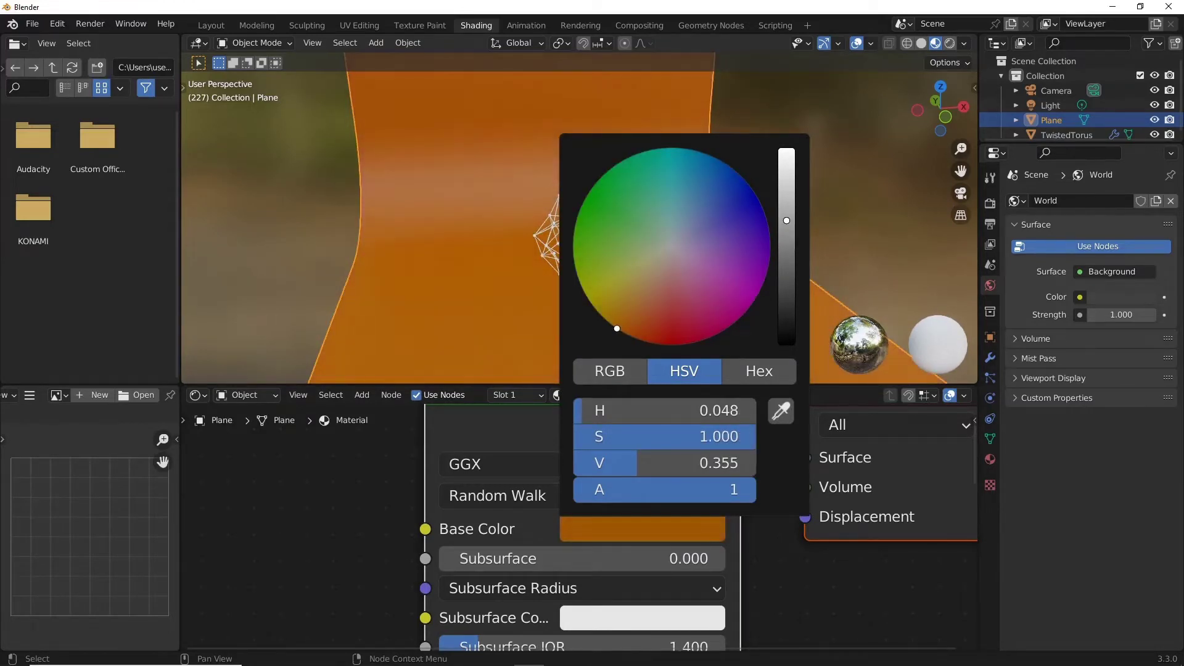
drag(617, 328, 625, 333)
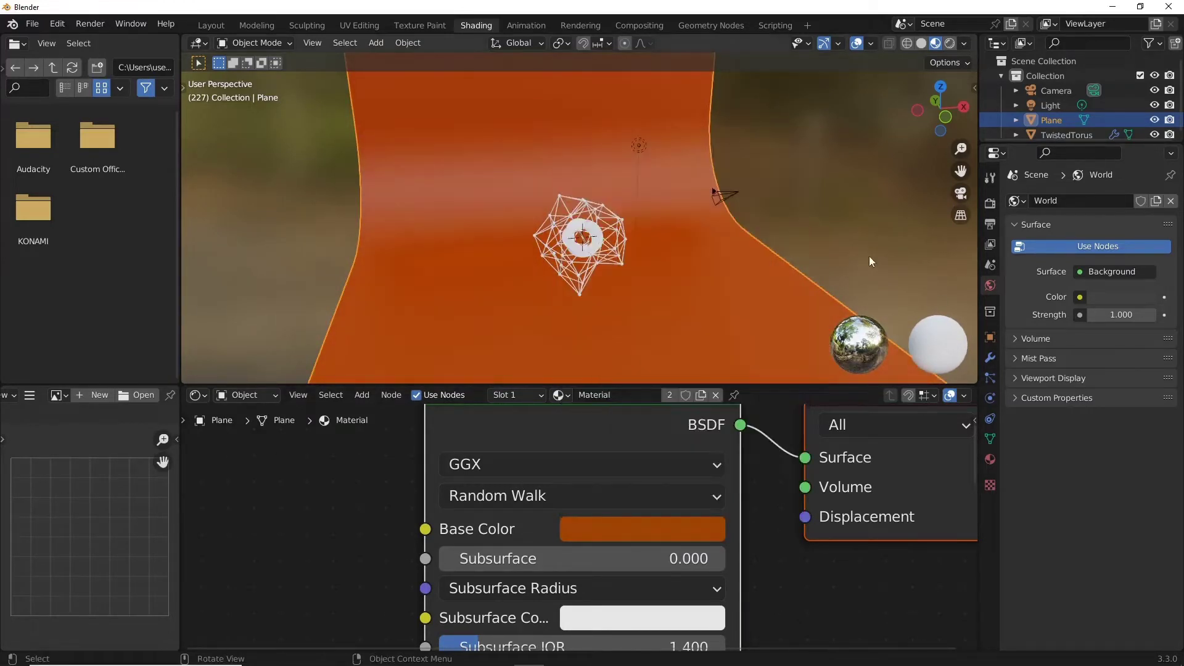
click(866, 207)
Zoom in around the cage and select the TwistedTorus object.
scroll(724, 273, up, 4)
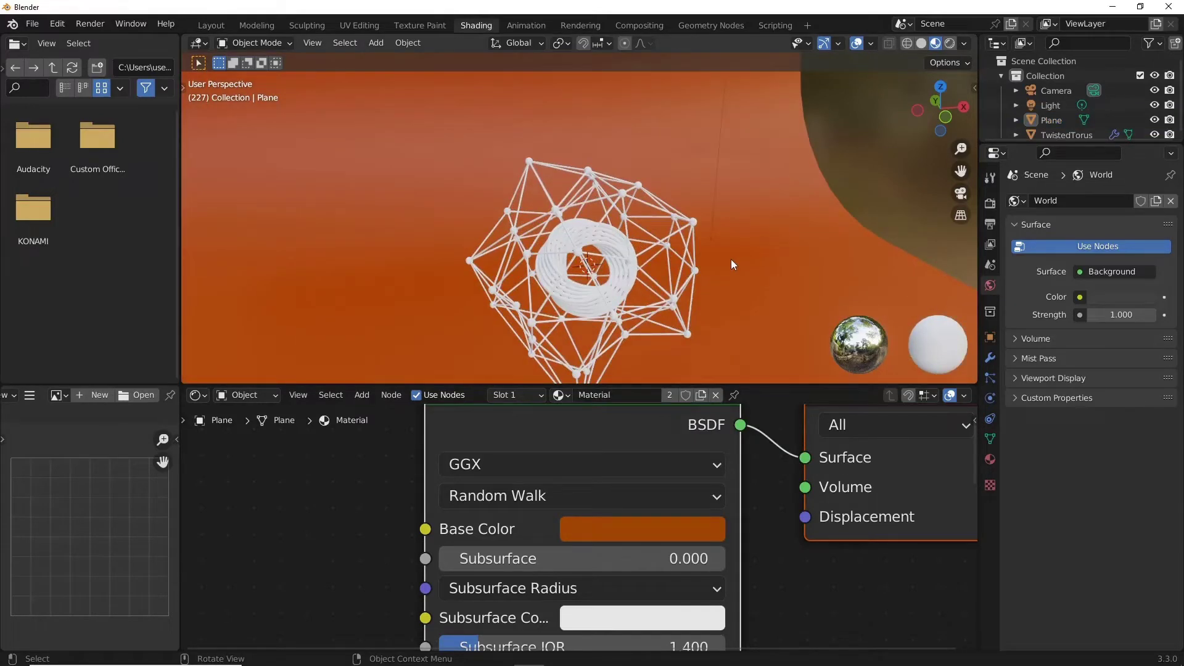
middle_drag(731, 259, 718, 271)
scroll(681, 283, up, 3)
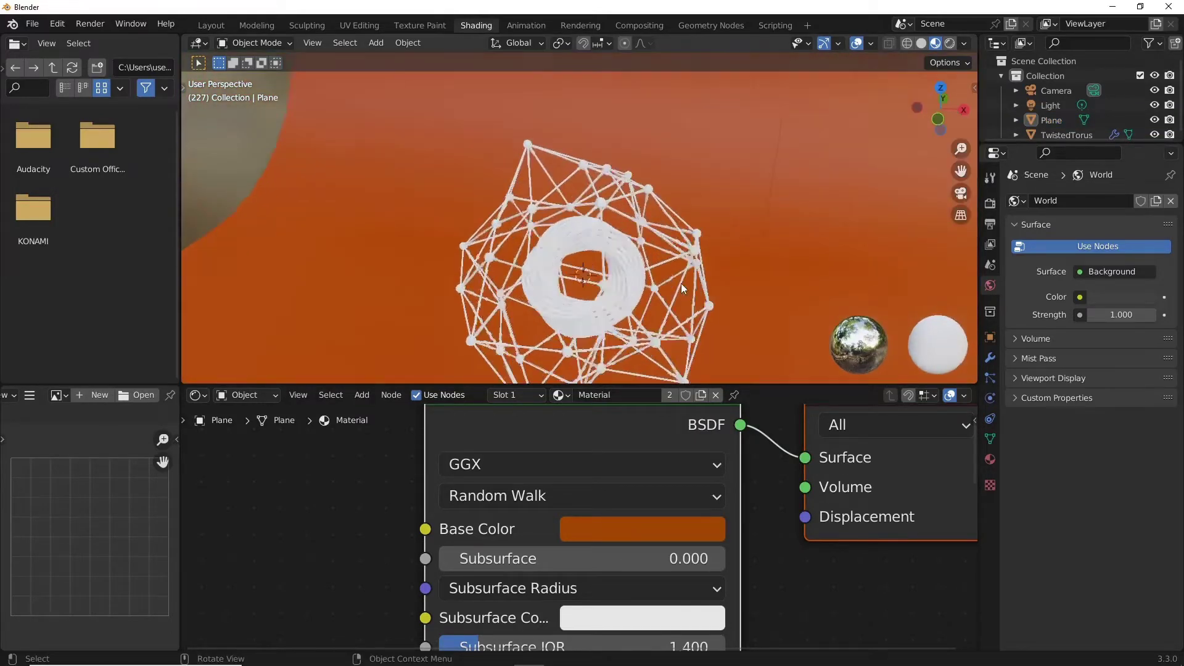
click(642, 275)
scroll(298, 250, down, 3)
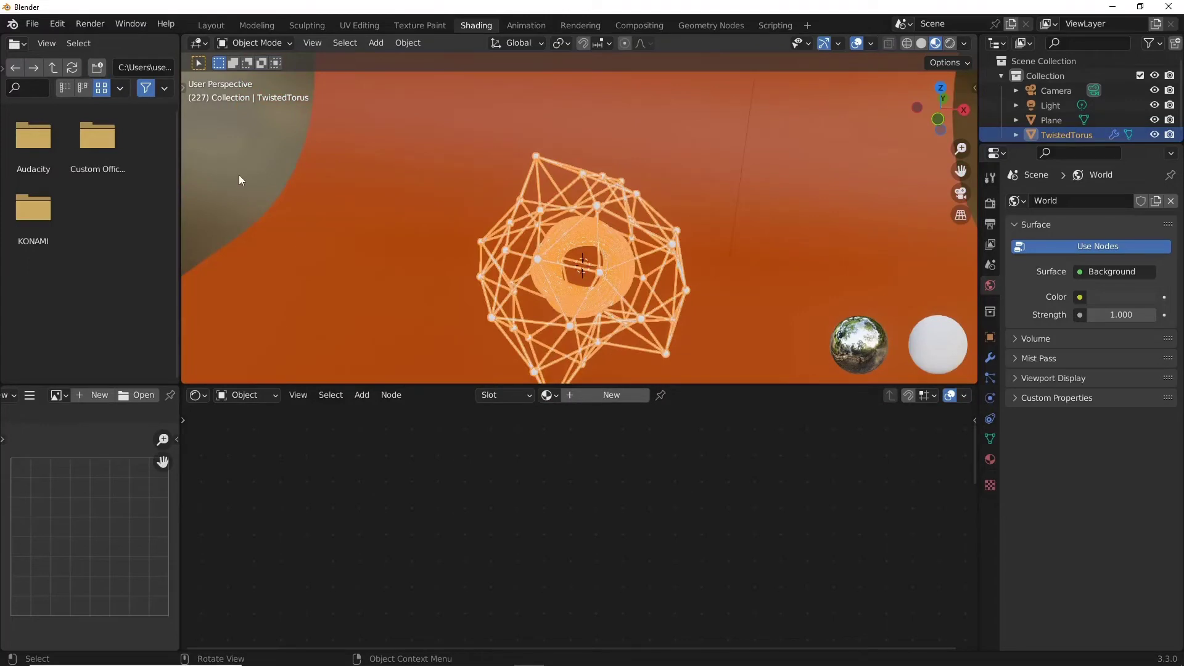
Create a new torus material and feed a ColorRamp into its Base Color.
click(624, 397)
click(220, 212)
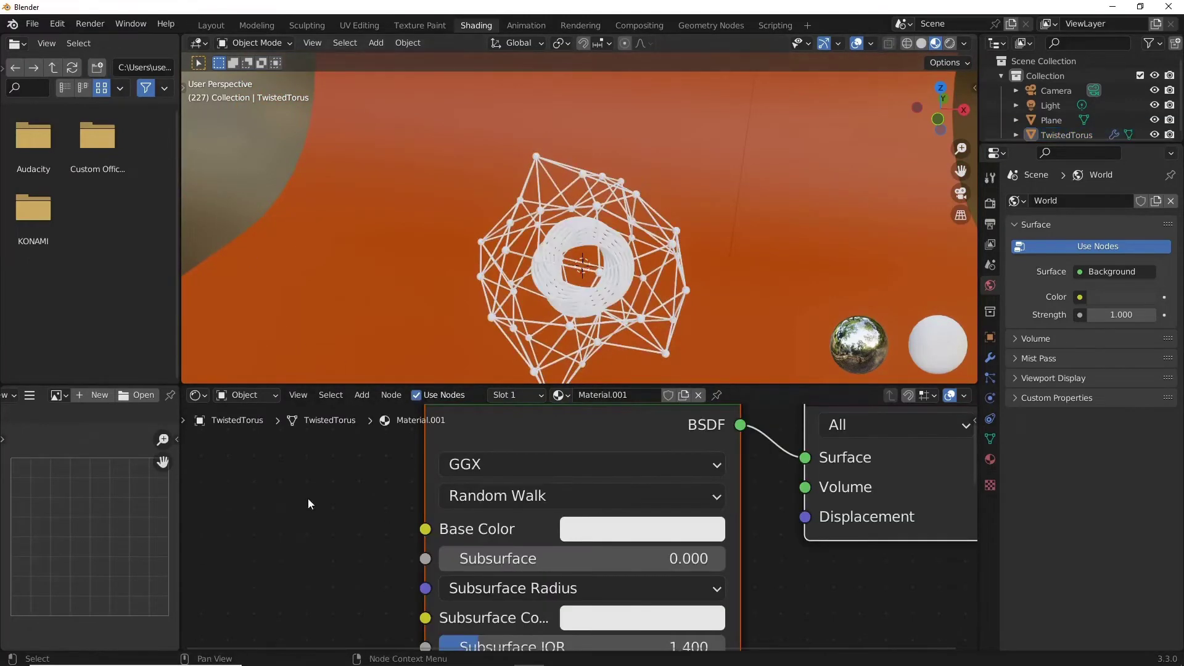
middle_drag(375, 540, 625, 559)
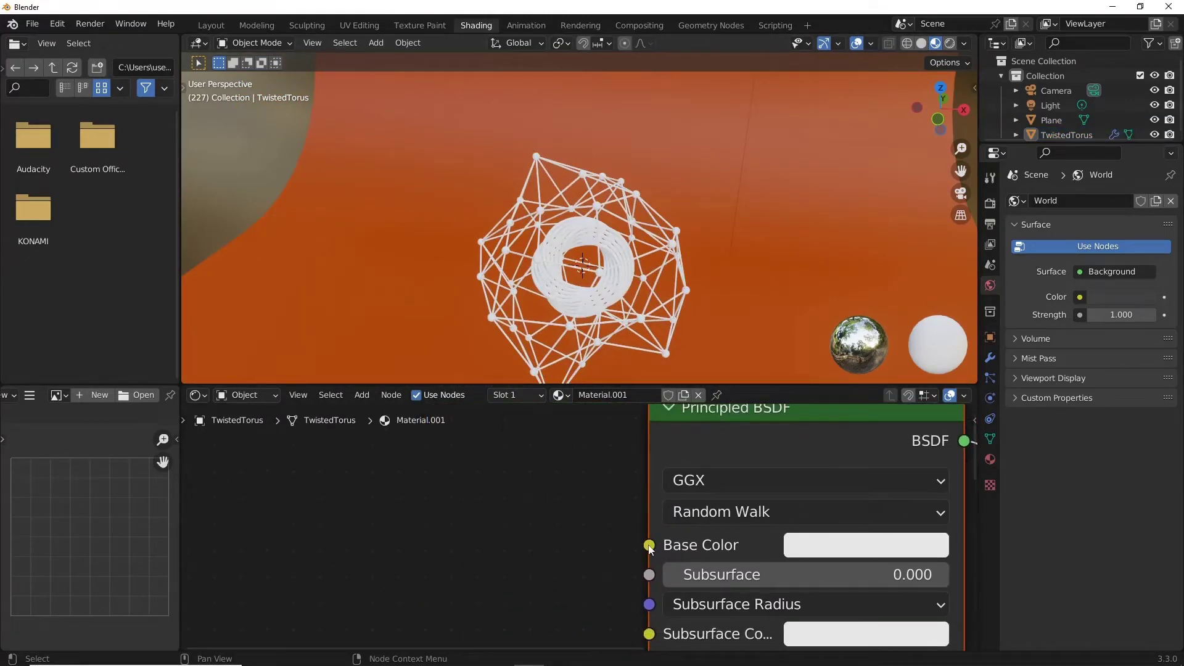
drag(483, 515, 485, 514)
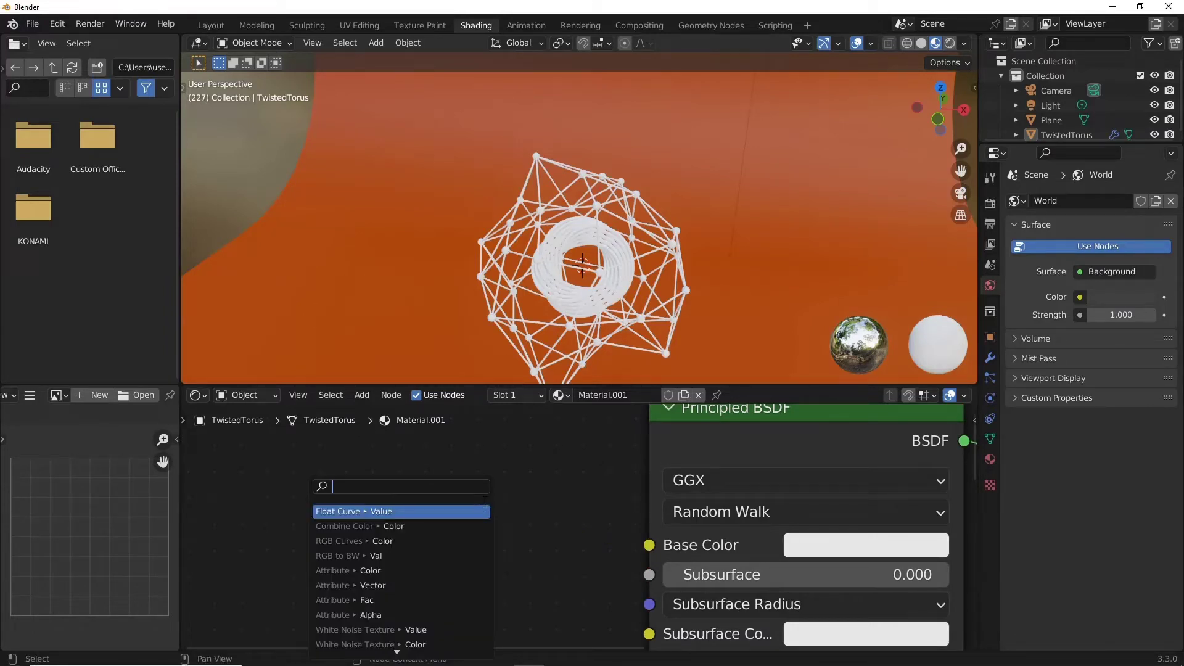
text(c)
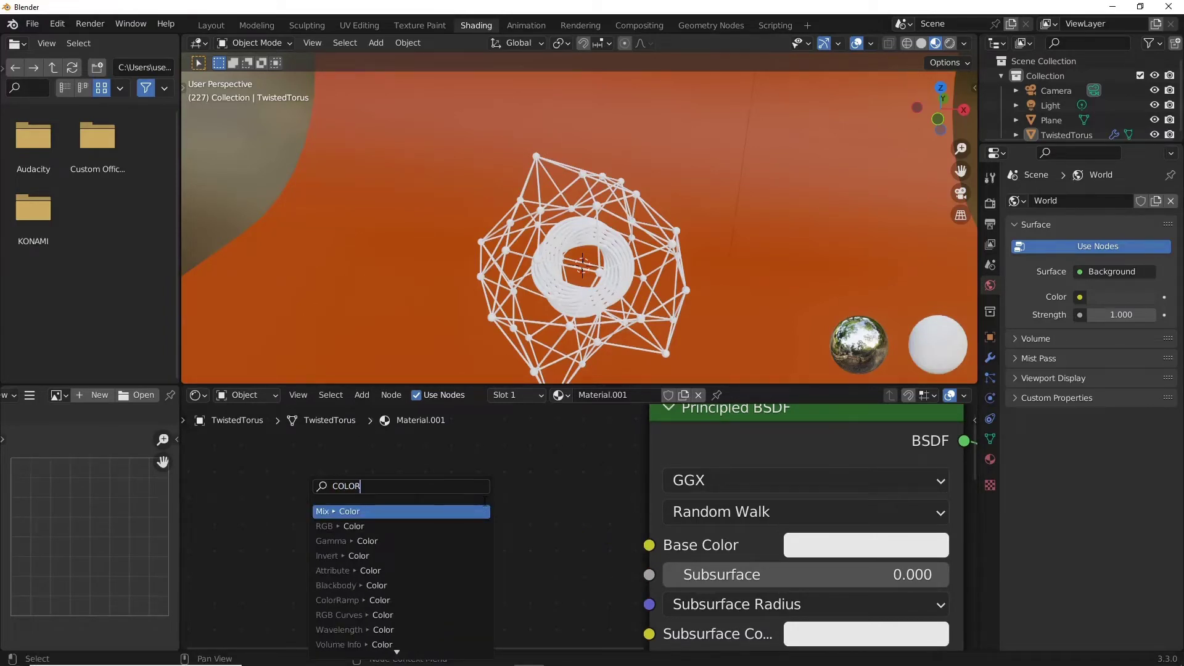
text(RAMP)
key(Return)
click(798, 505)
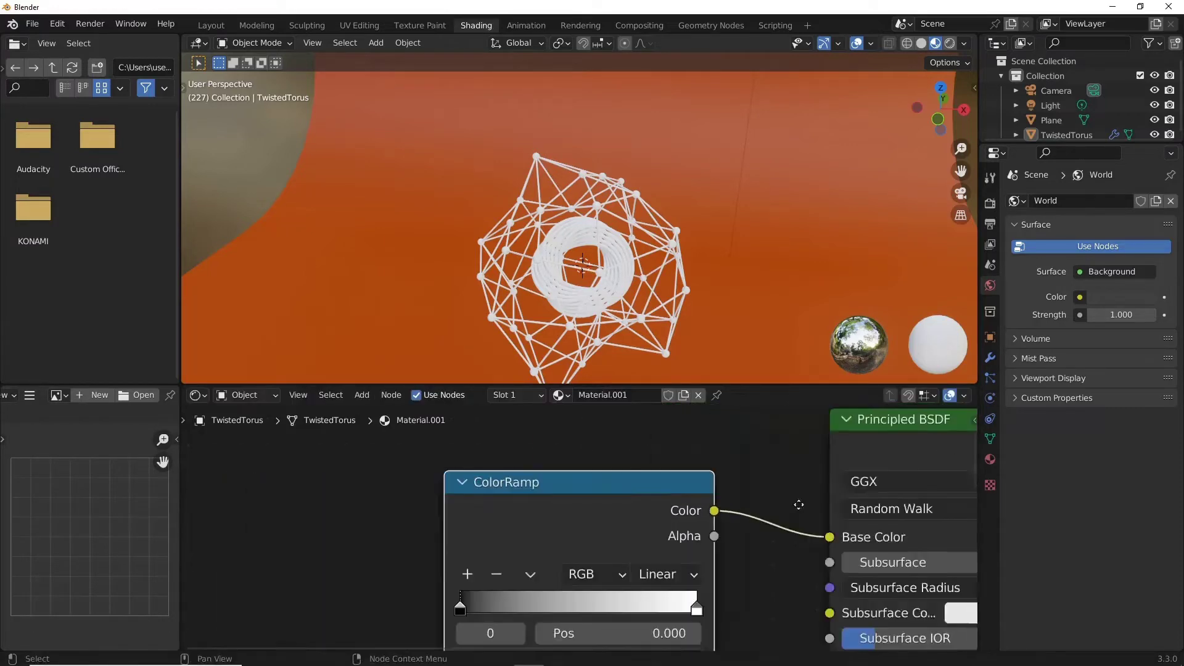
scroll(799, 504, down, 3)
Drive the ColorRamp's Fac with a Voronoi Texture distance and pull the black and white stops inward.
drag(641, 538, 559, 540)
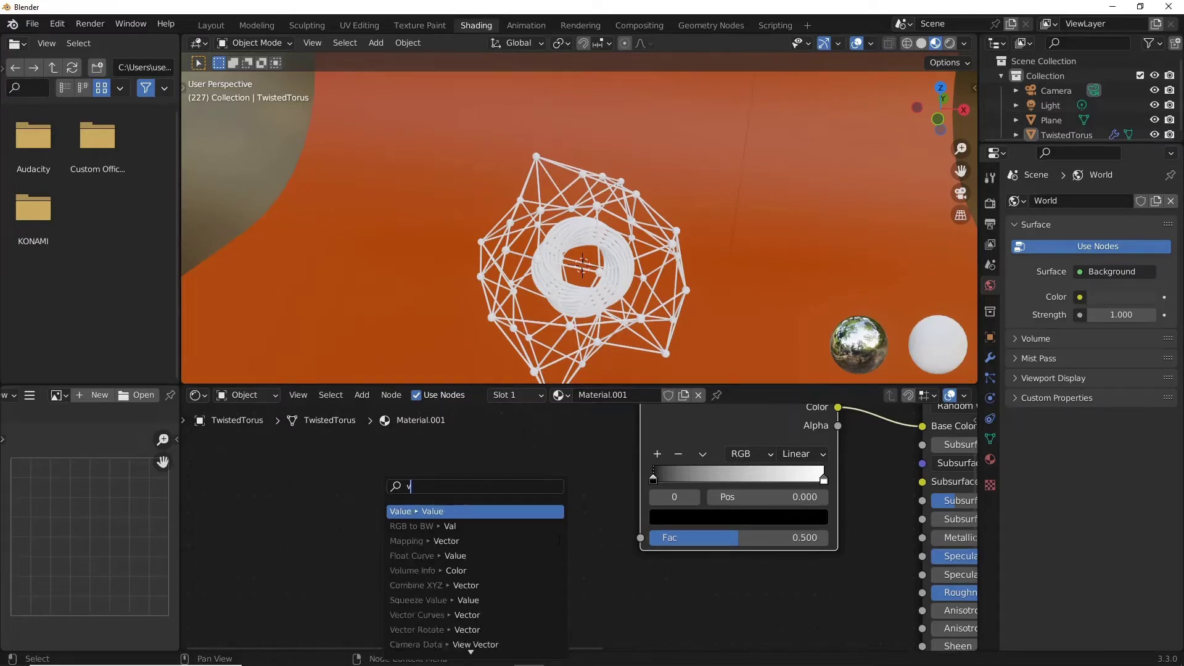
text(voro)
key(Return)
click(518, 505)
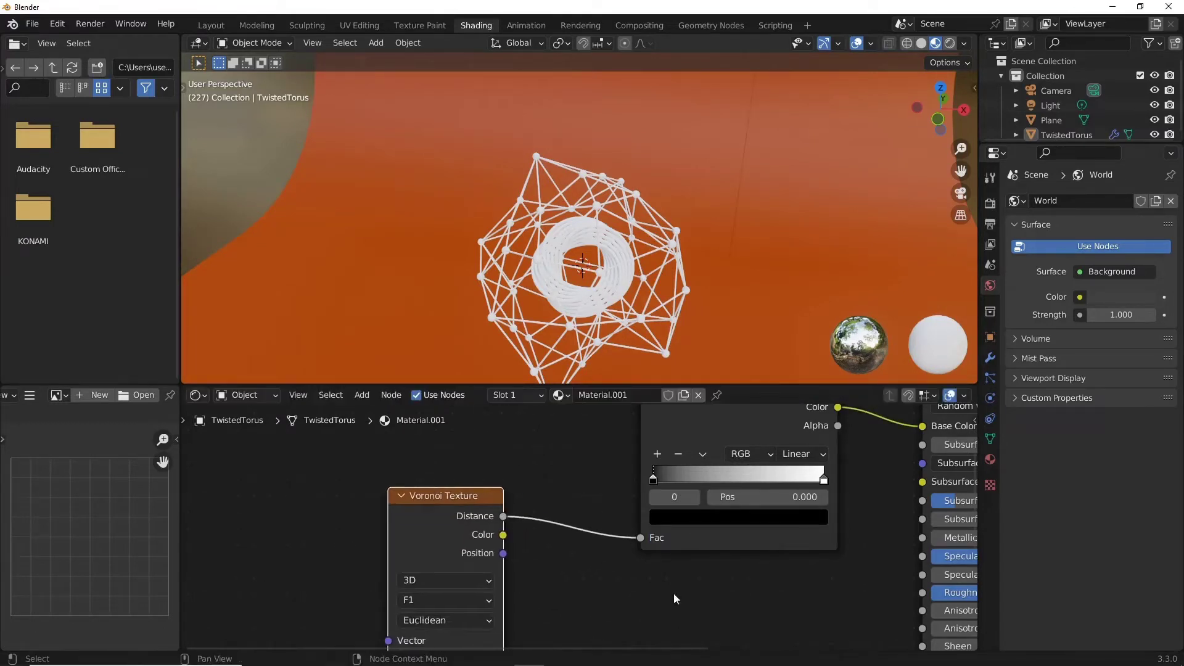
scroll(617, 599, up, 2)
mouse_move(599, 490)
mouse_down()
mouse_move(589, 501)
mouse_move(696, 501)
mouse_move(625, 501)
mouse_up()
drag(814, 500, 772, 501)
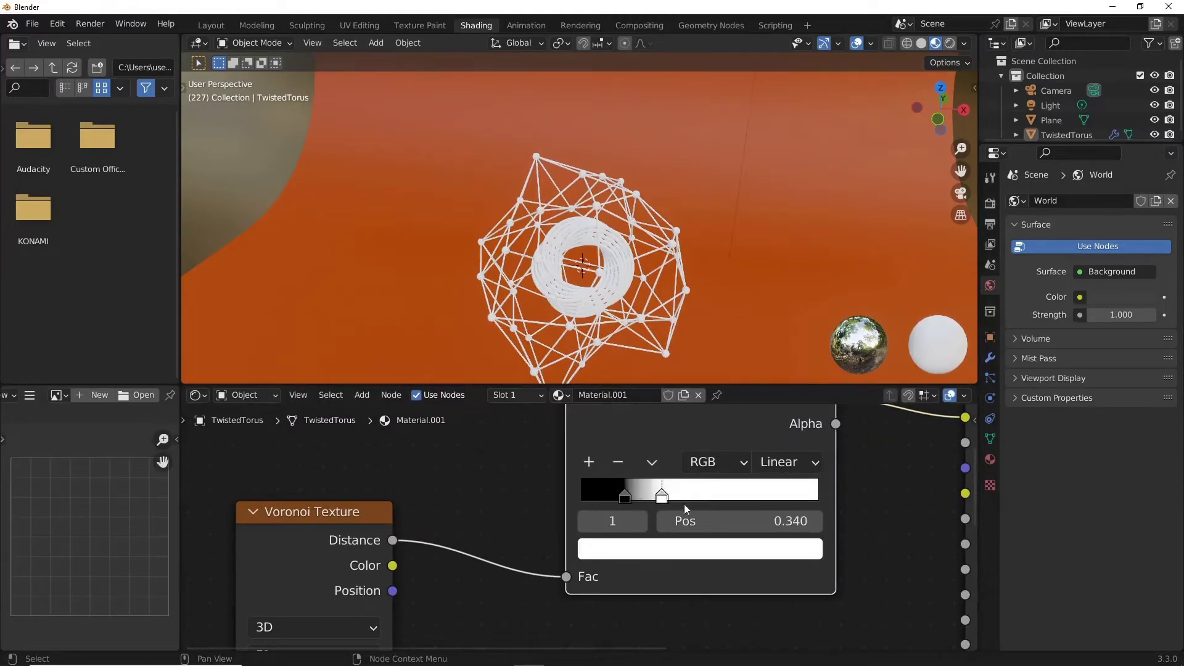
Return to the Layout workspace and orbit around the torus and cage.
scroll(504, 484, down, 2)
scroll(504, 483, down, 1)
scroll(503, 483, down, 1)
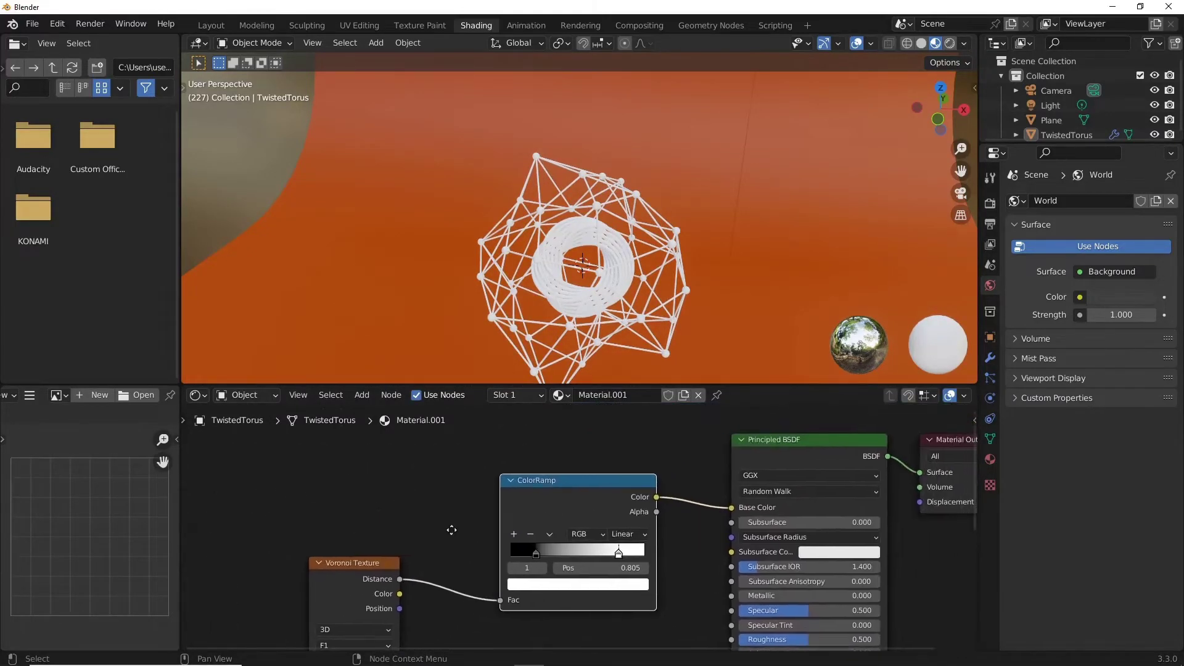
middle_drag(683, 572, 617, 579)
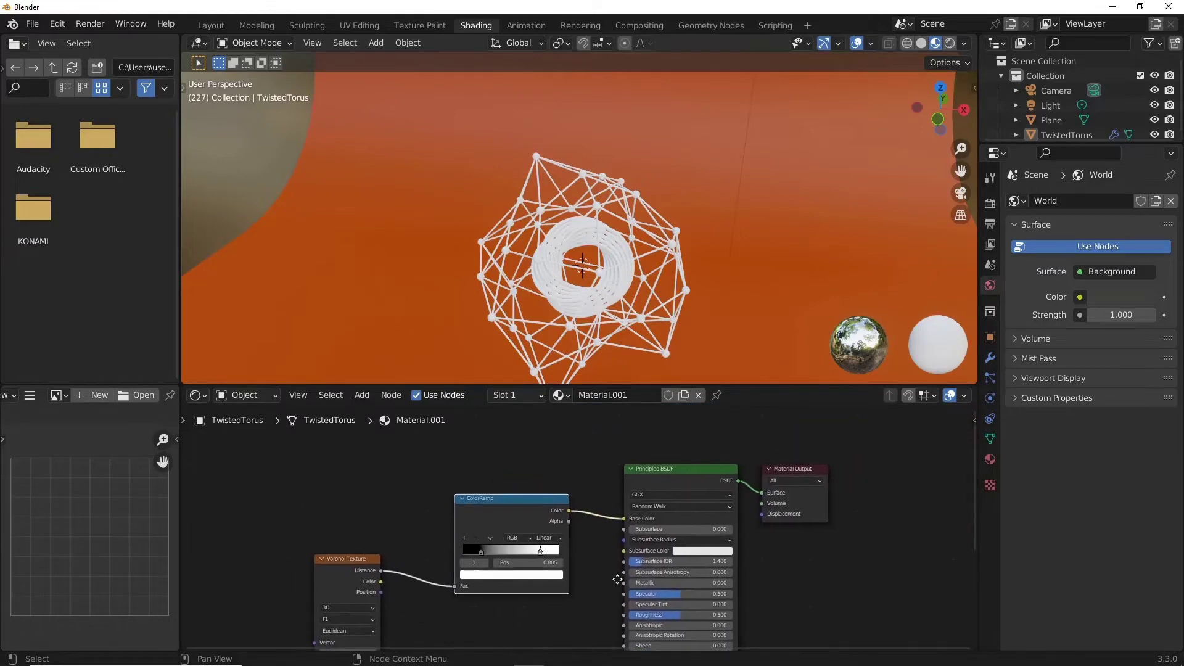
click(211, 24)
scroll(628, 431, down, 5)
middle_drag(628, 431, 630, 374)
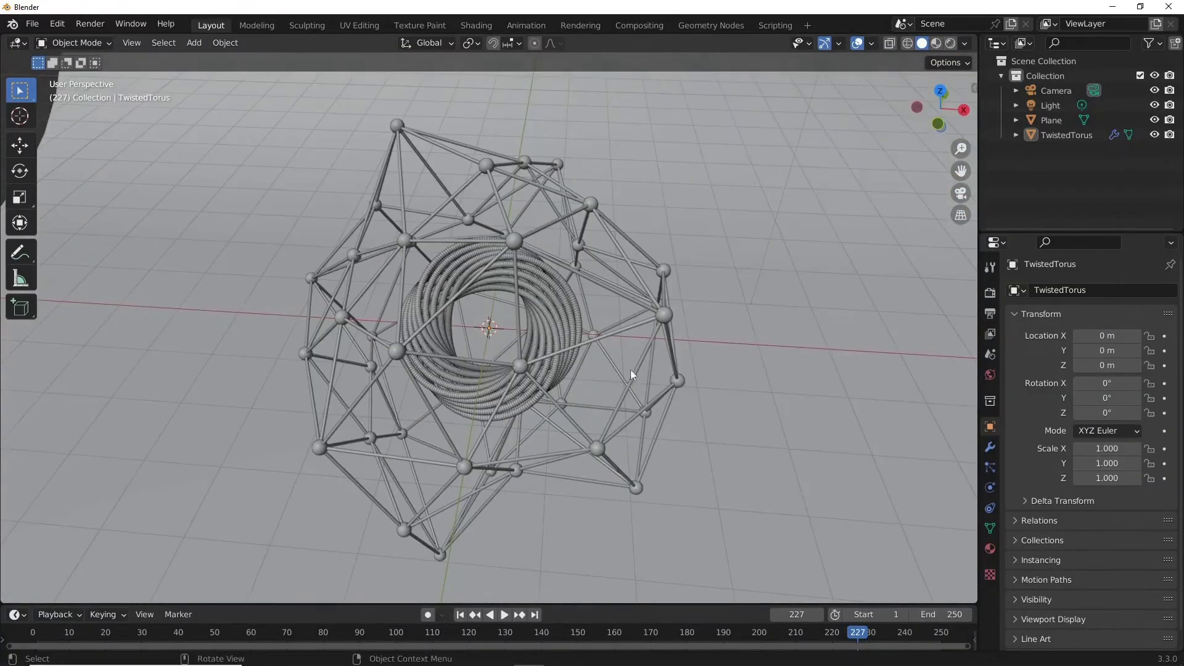
In the geometry node tree, insert a Set Material node assigning Material.001 to the torus.
click(711, 25)
scroll(823, 471, down, 2)
middle_drag(823, 471, 704, 504)
scroll(704, 503, up, 1)
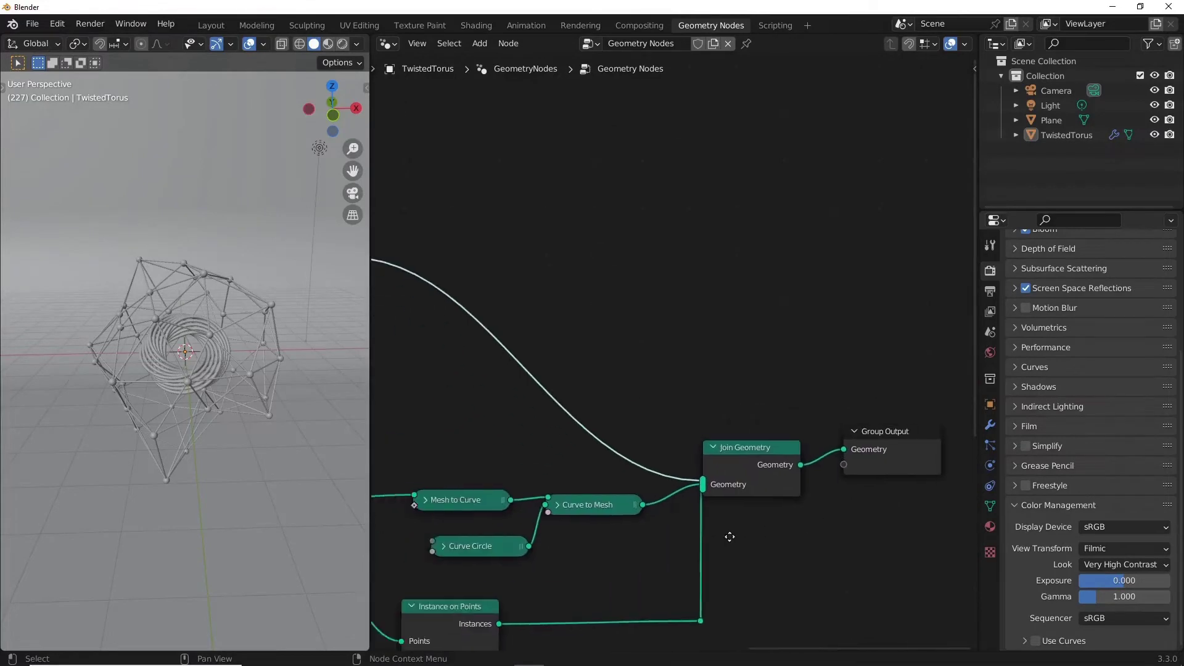
scroll(703, 525, up, 1)
mouse_move(614, 515)
middle_down()
mouse_move(675, 467)
mouse_move(734, 452)
middle_up()
key(shift+a)
click(726, 311)
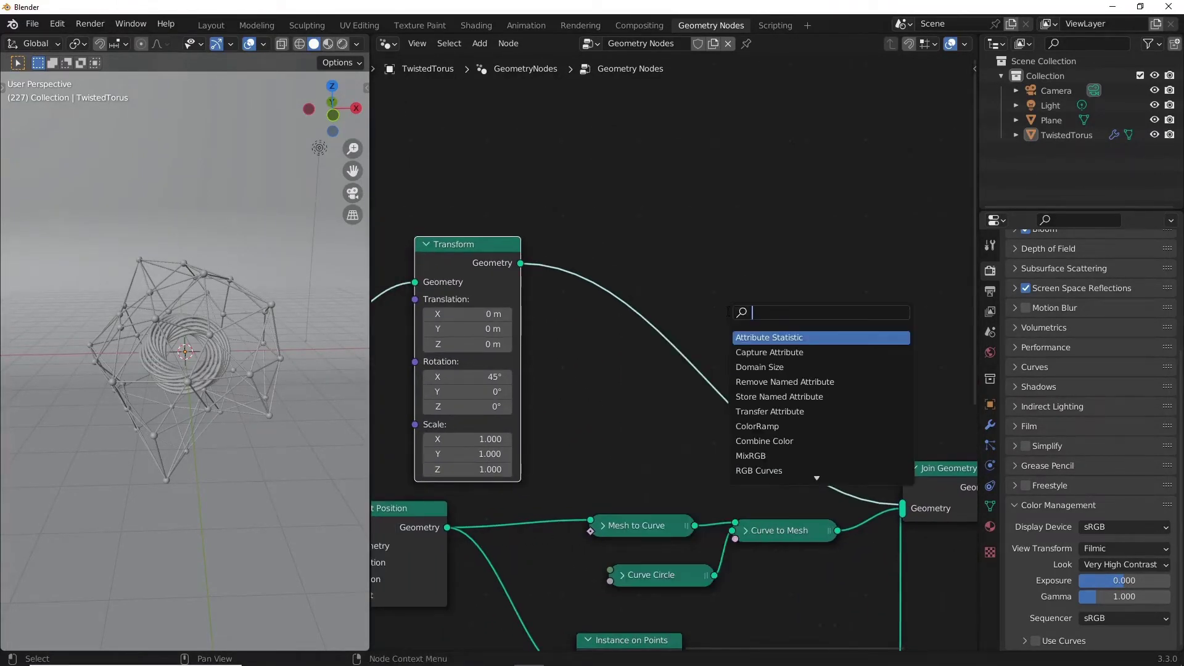
text(ma)
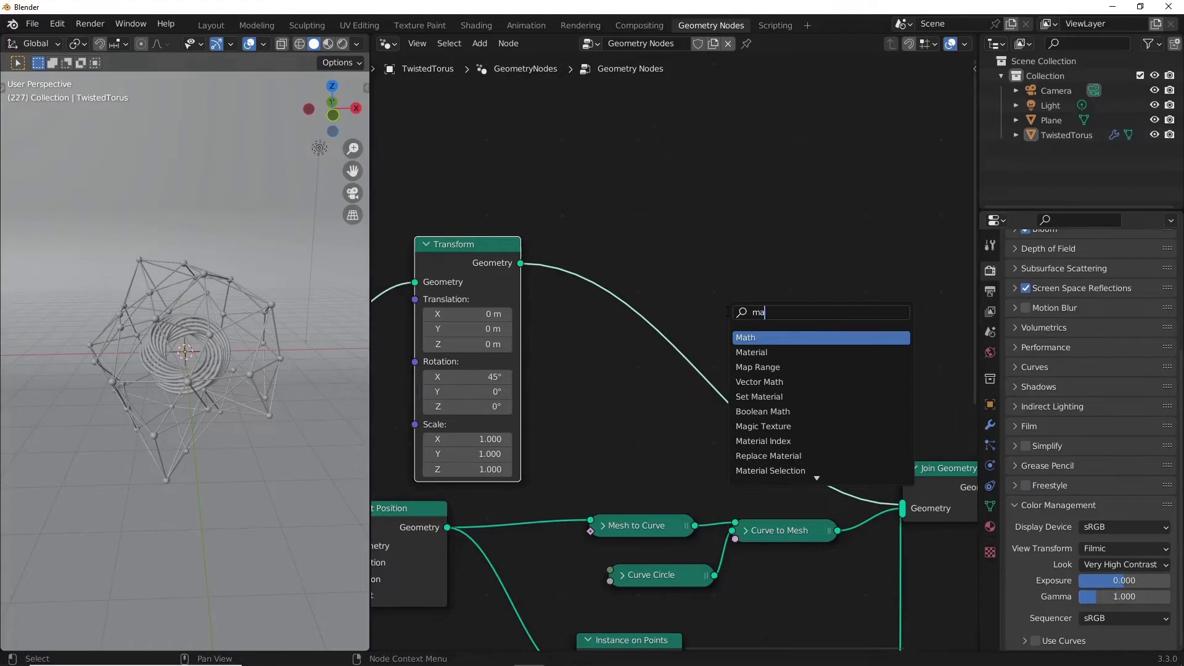
text(t)
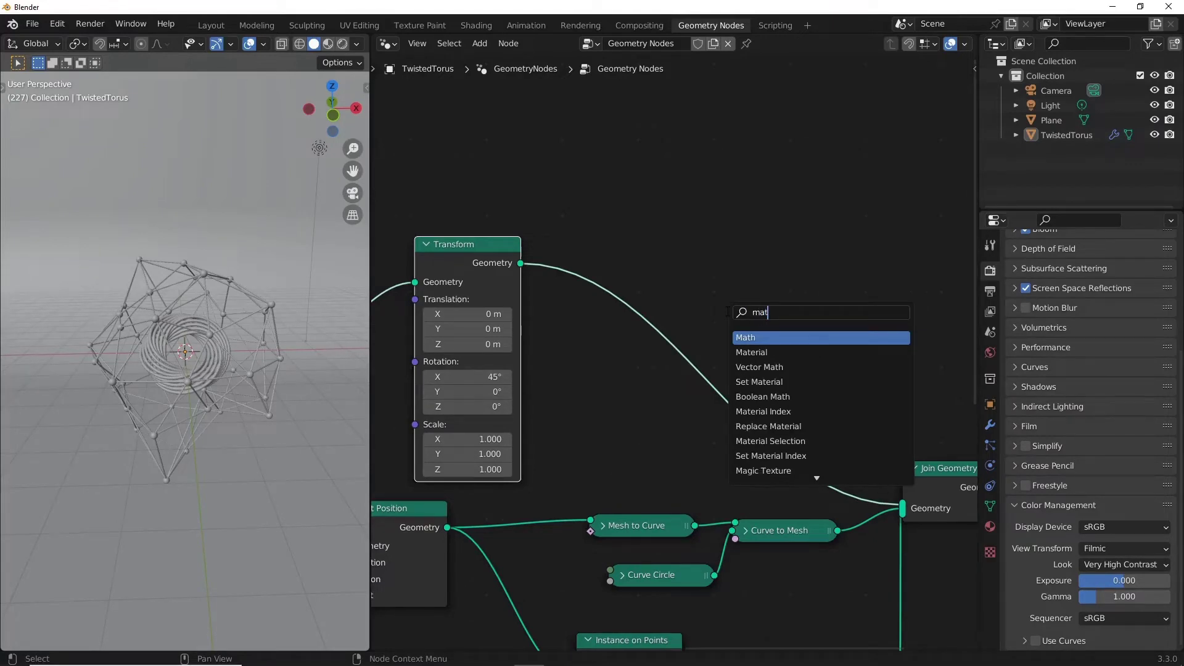
text(e)
key(Down)
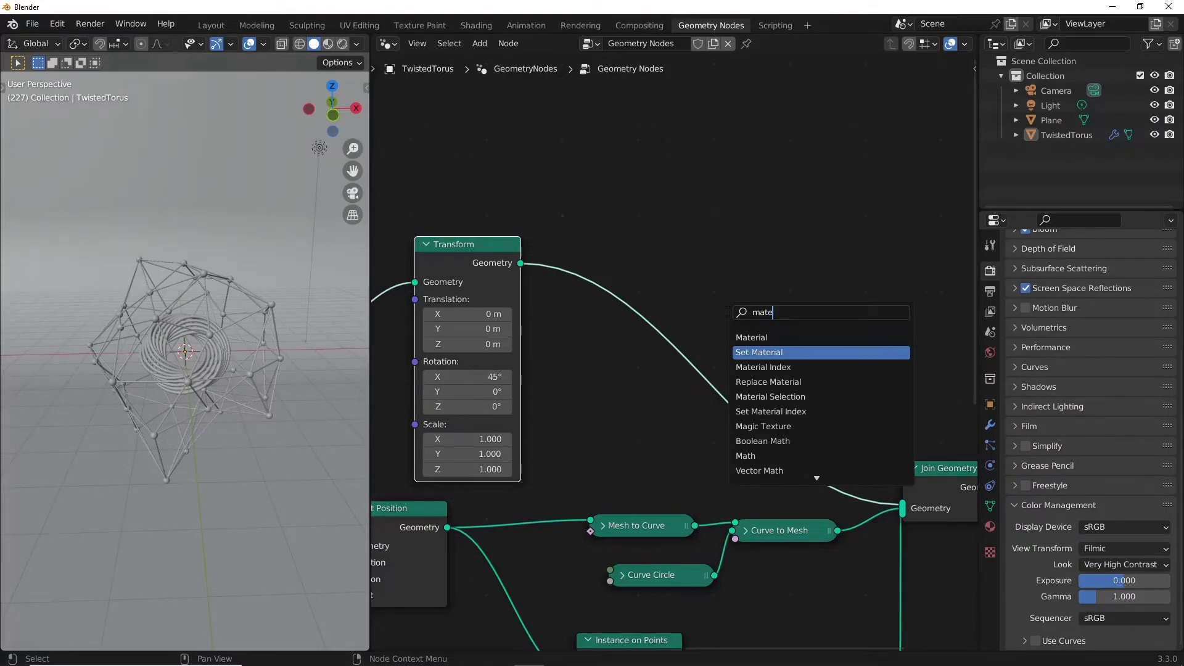
key(Return)
click(727, 364)
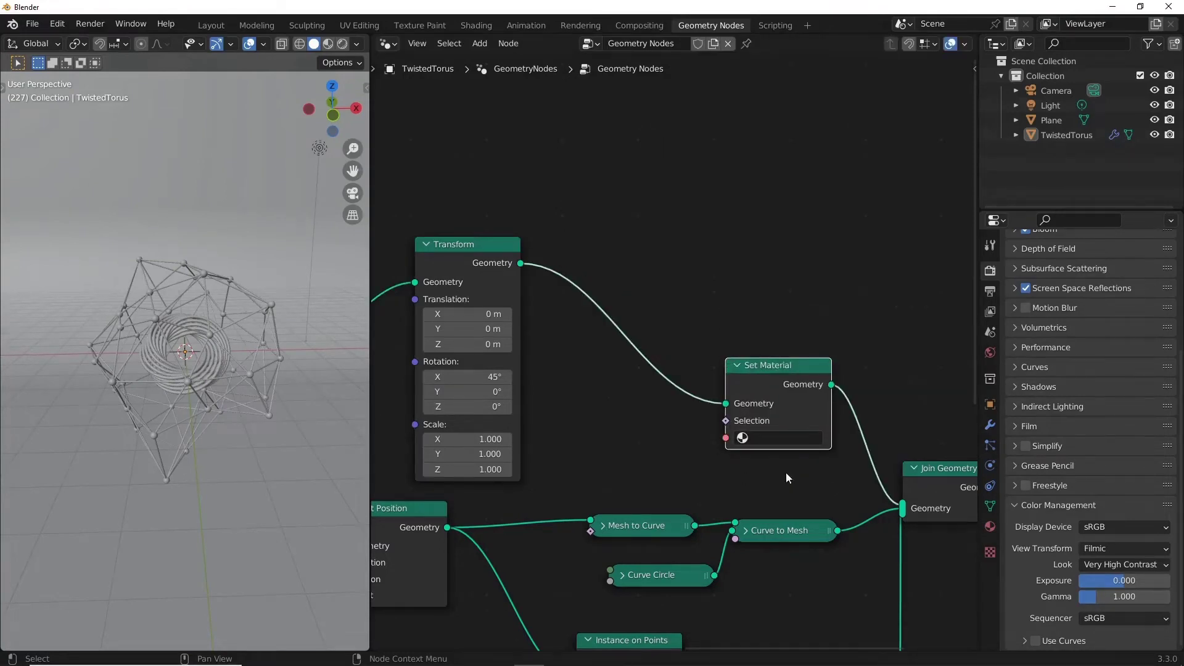
click(787, 438)
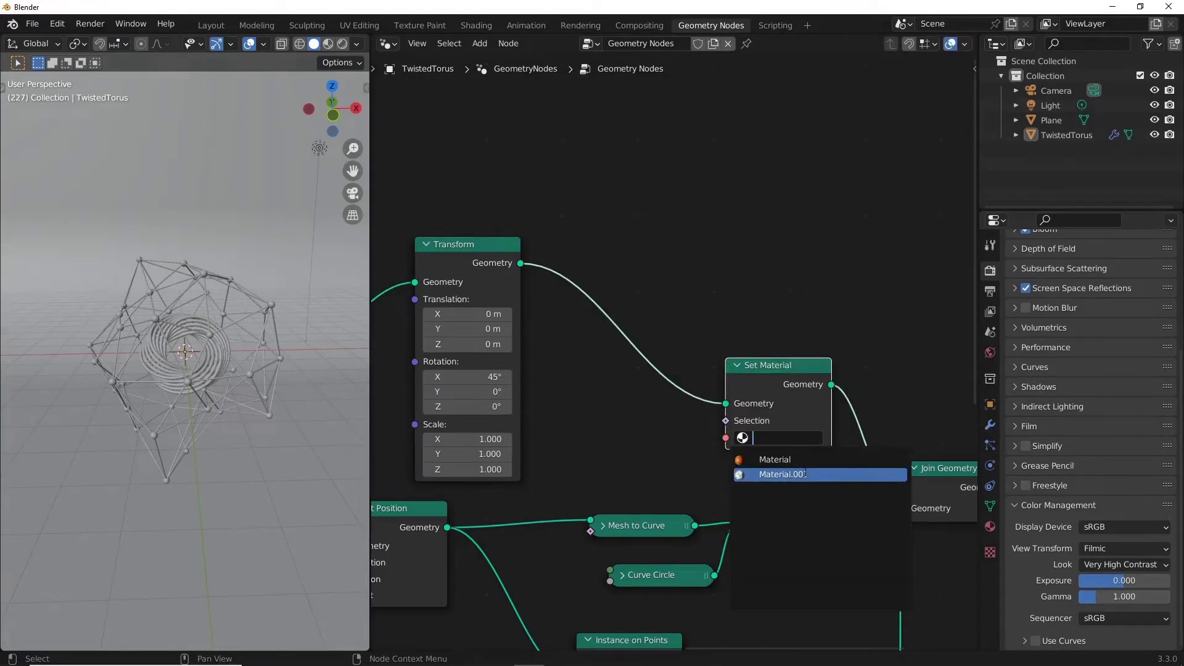
click(805, 474)
click(328, 43)
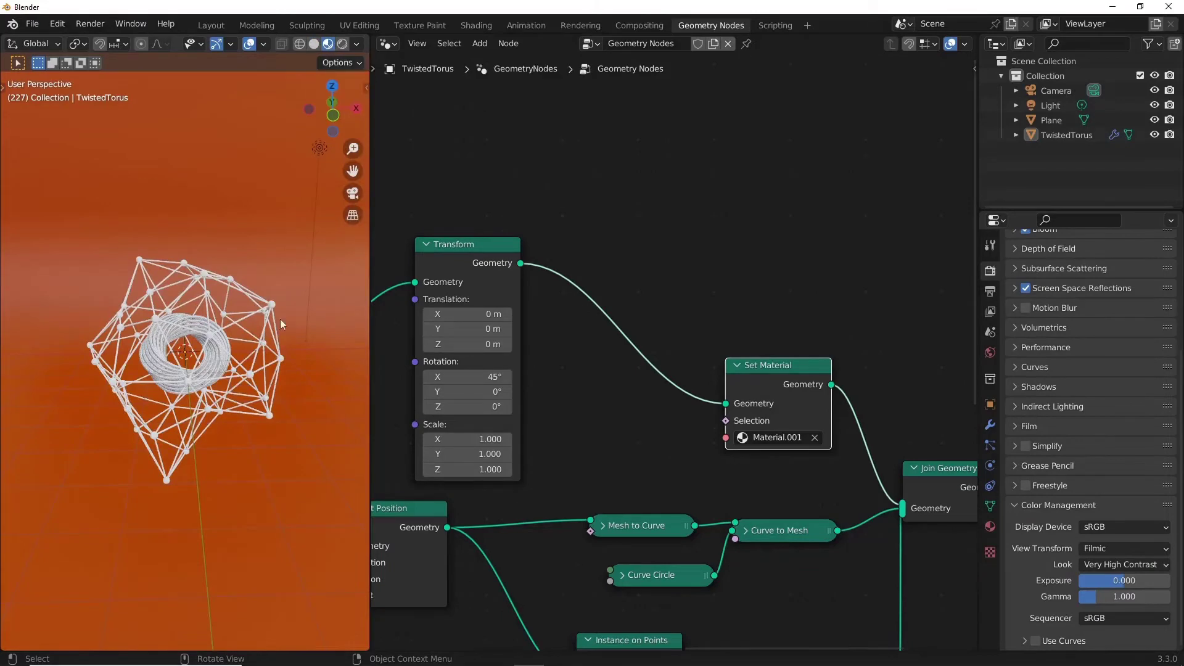
Insert a Set Shade Smooth node before the torus's Set Material.
middle_drag(802, 583, 709, 550)
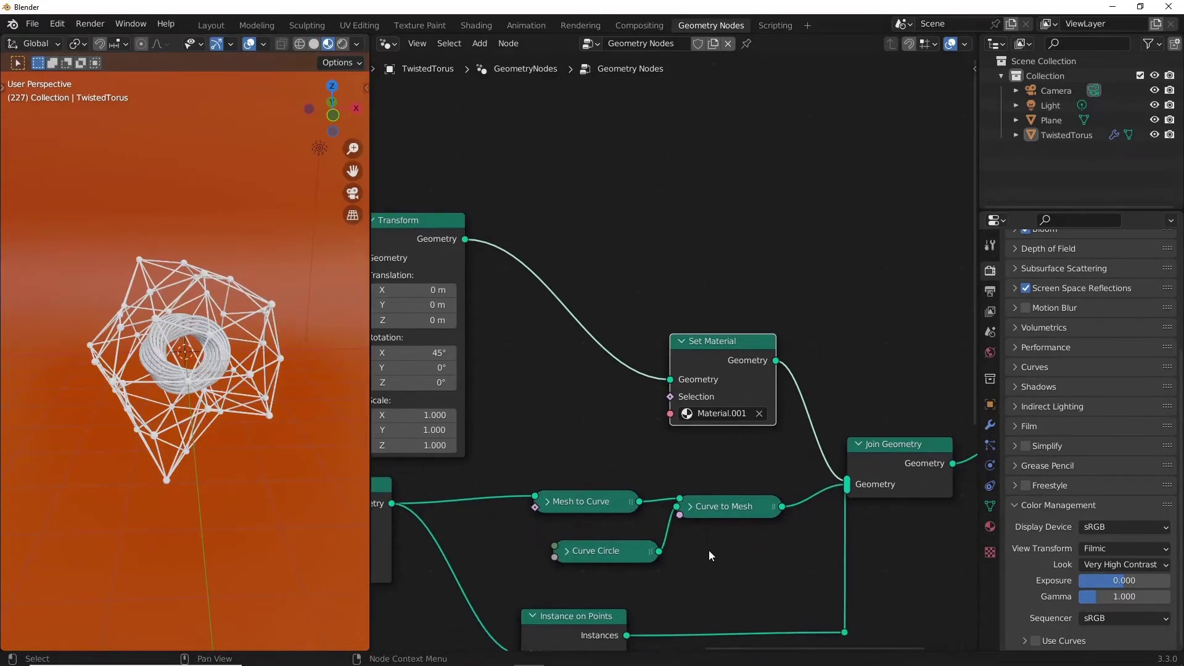
key(shift+a)
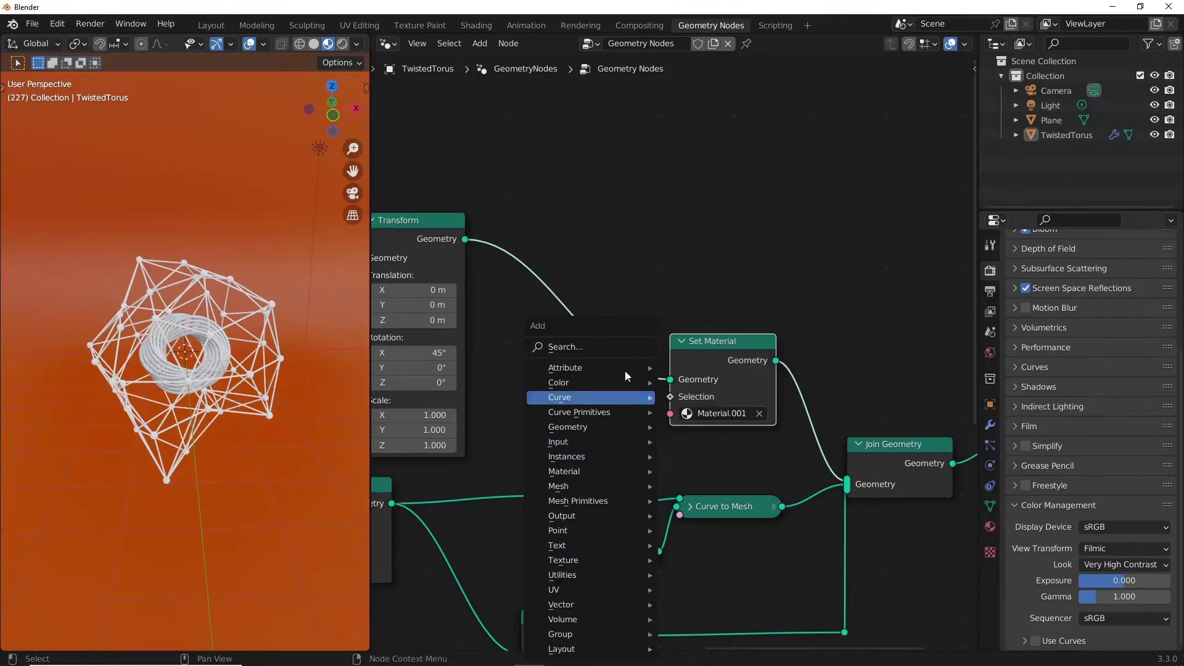
click(635, 346)
text(sh)
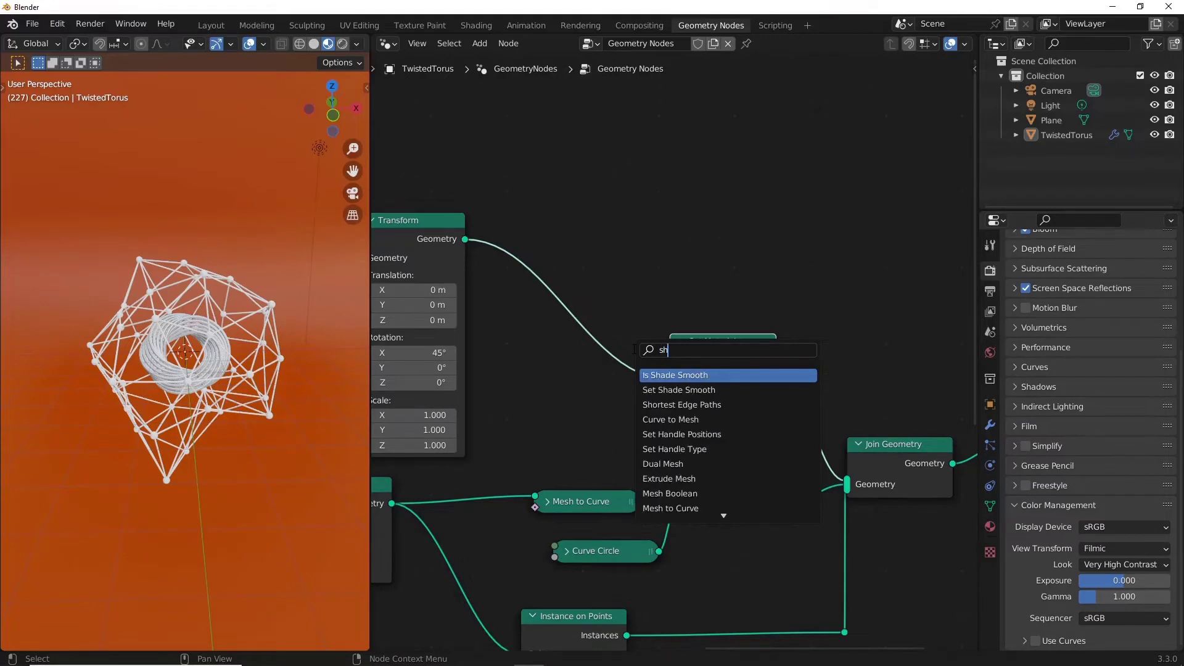
text(ade)
click(682, 389)
click(581, 332)
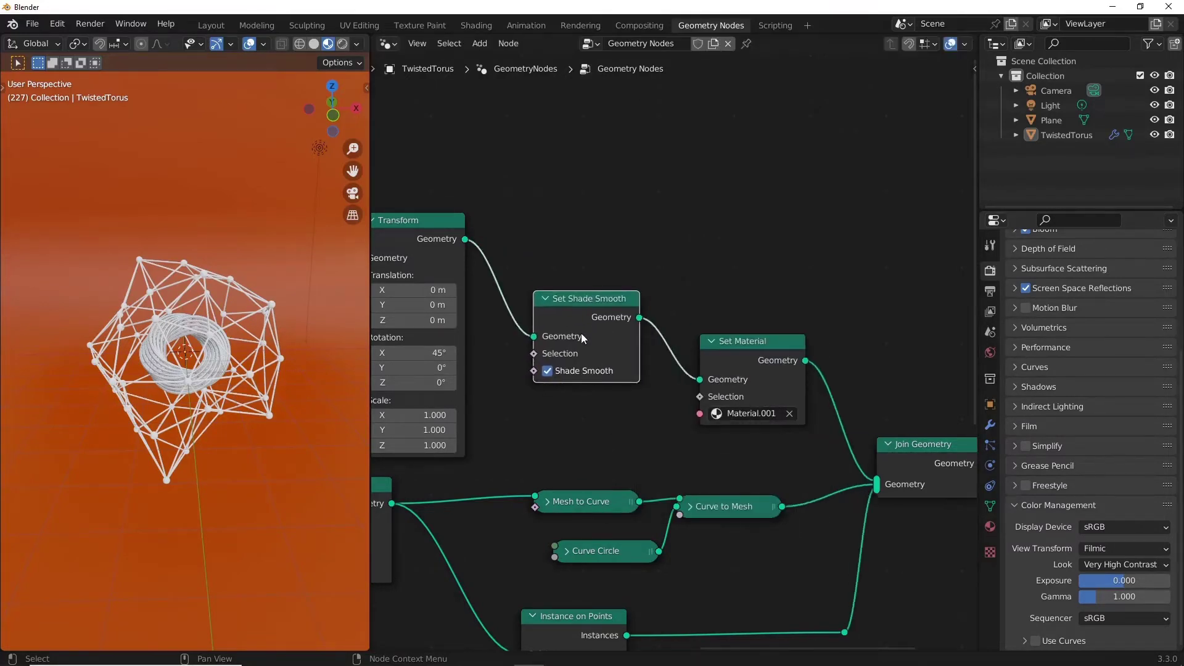
Add Set Shade Smooth copies to the cage wire and sphere instance branches before Join Geometry.
key(shift+d)
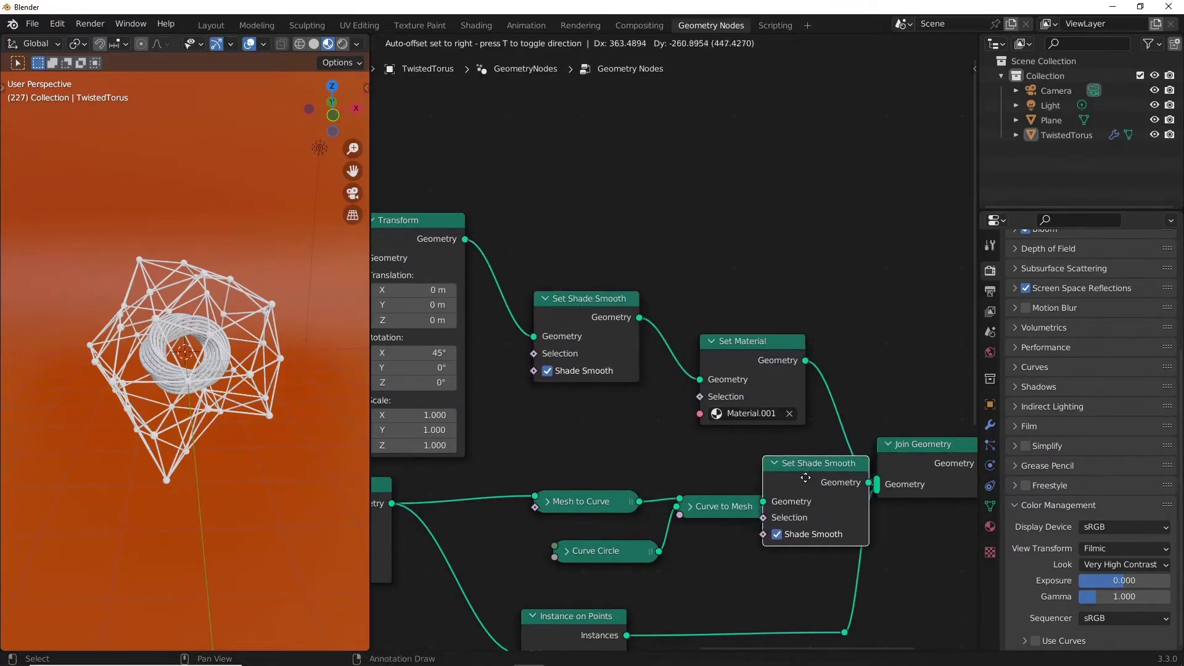
click(790, 485)
middle_drag(811, 532, 749, 435)
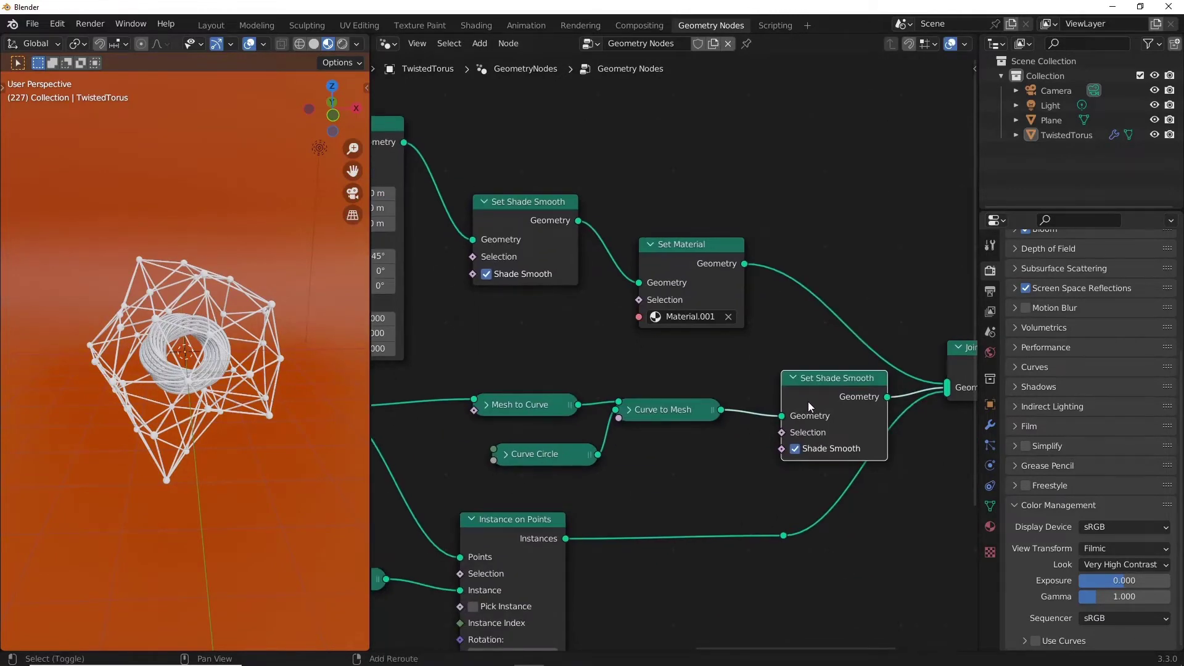
key(shift+d)
click(655, 531)
middle_drag(807, 543, 549, 511)
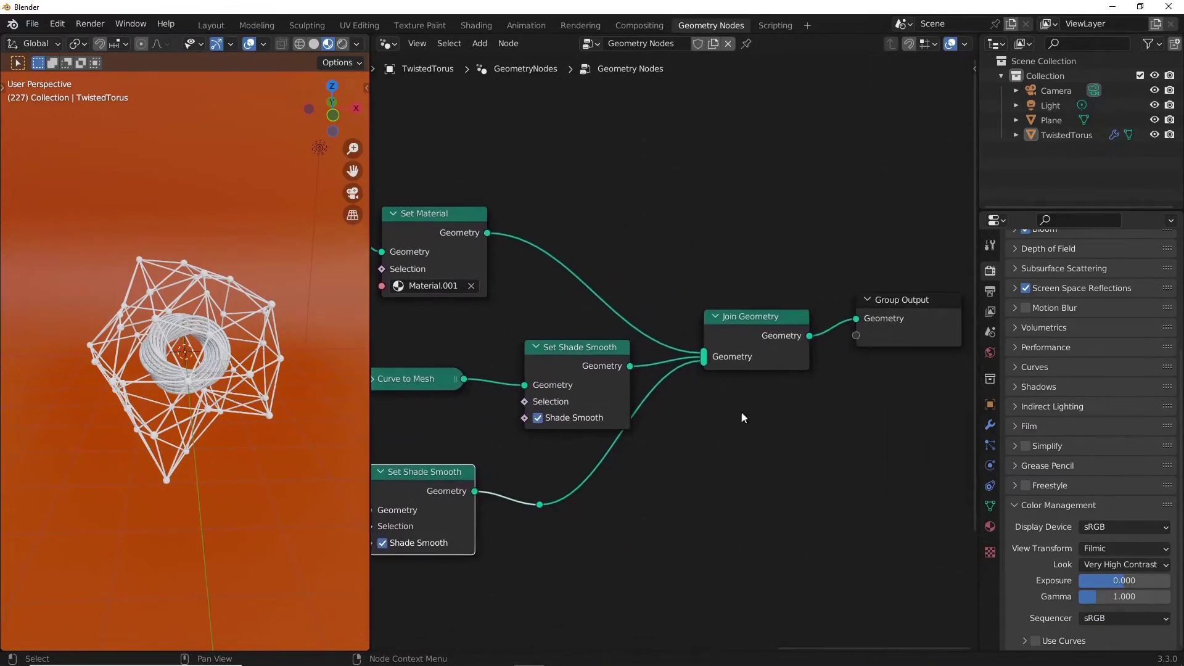
drag(521, 484, 595, 531)
key(g)
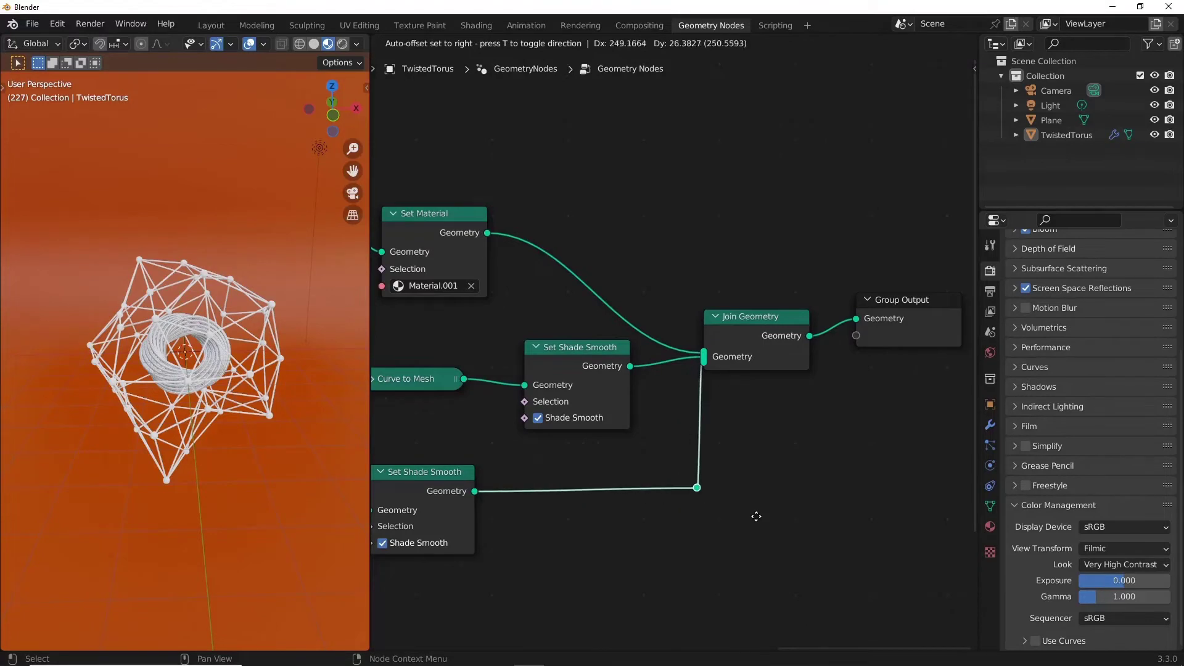
click(758, 515)
middle_drag(545, 454, 599, 491)
Duplicate the Set Material node onto the wire and sphere branches after their smooth shading.
click(520, 279)
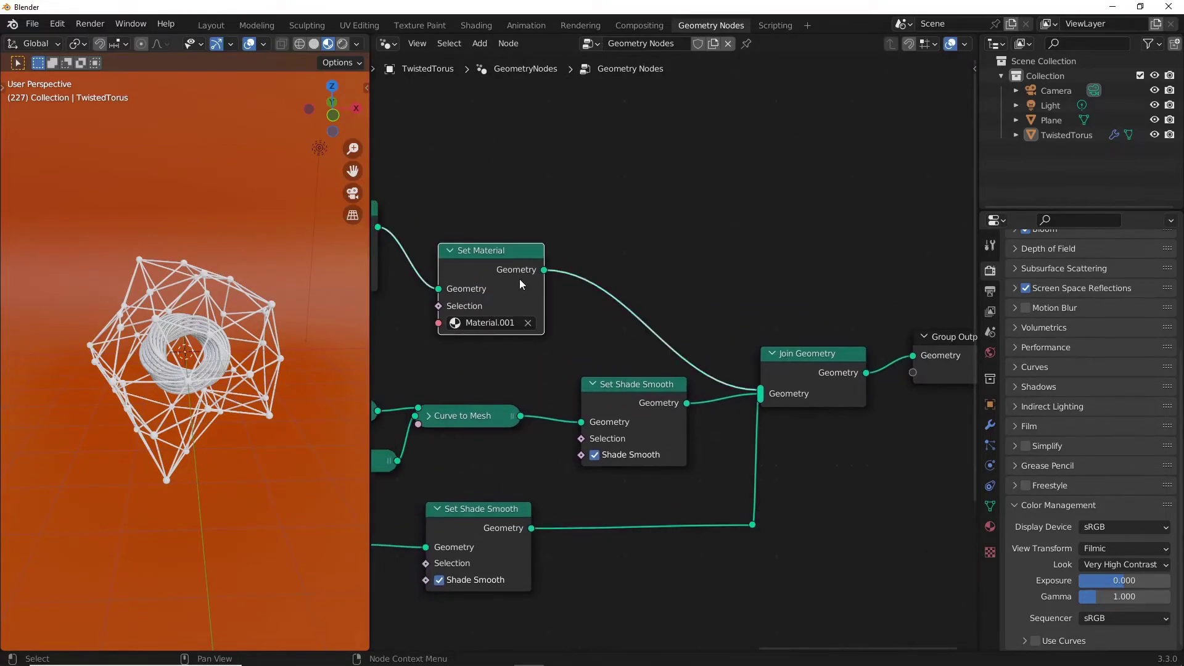
key(shift+d)
click(827, 413)
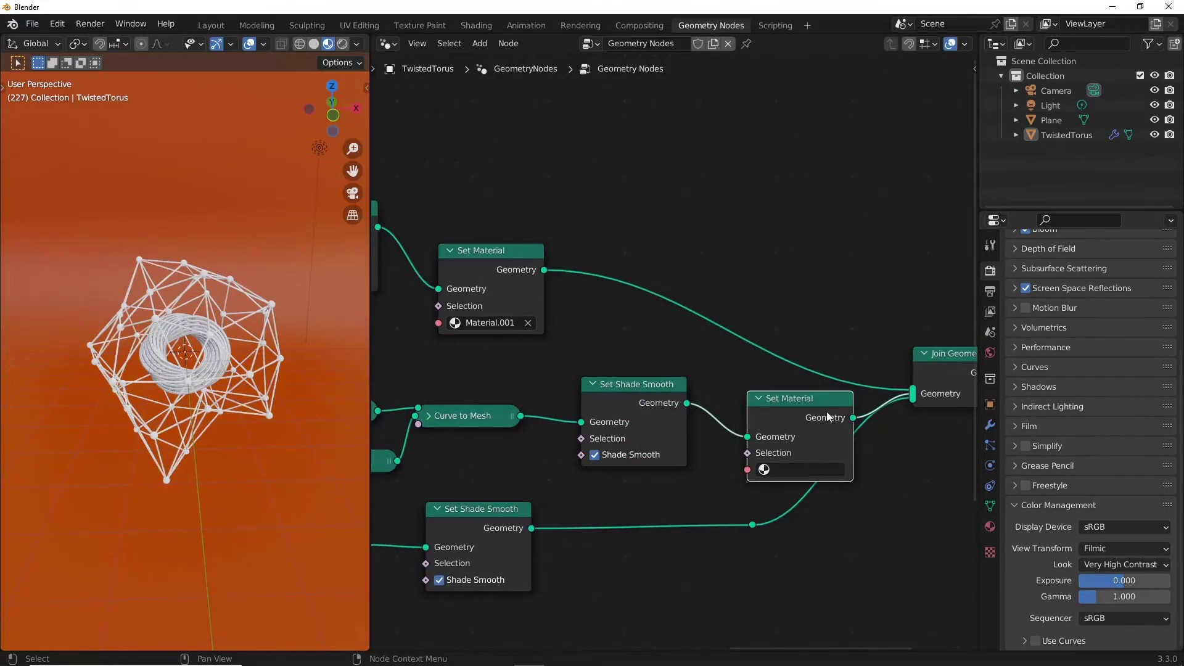
key(shift+d)
click(641, 517)
middle_drag(831, 541, 714, 519)
key(g)
click(822, 530)
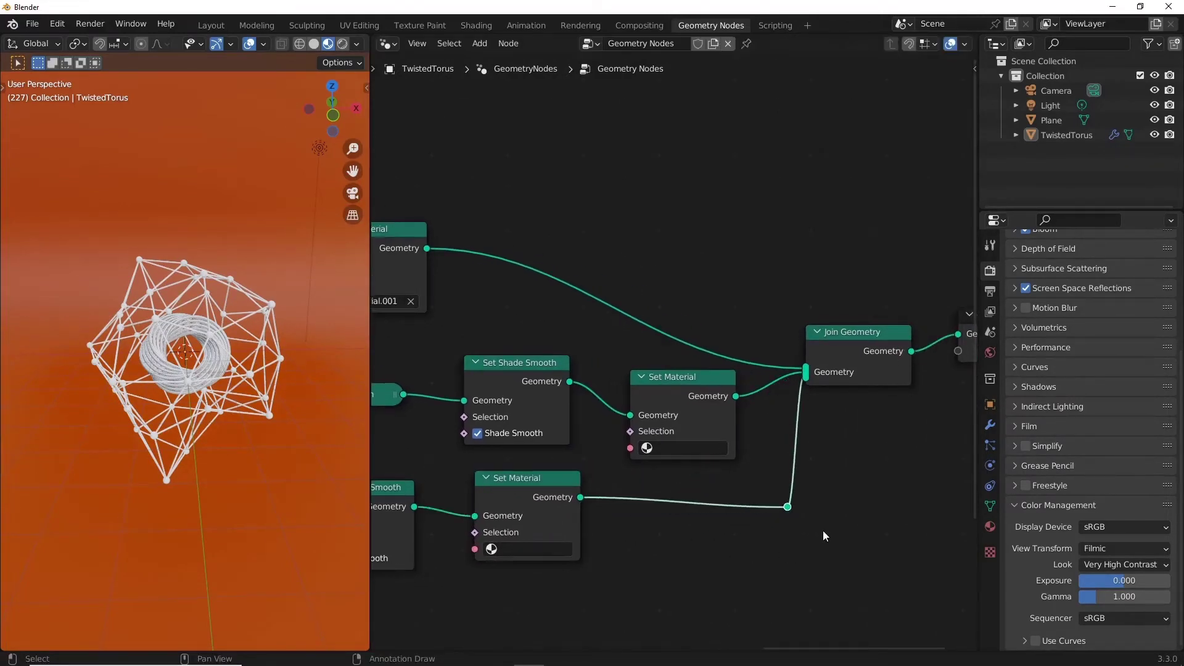
Add two new material slots and assign Material.002 to the wires and Material.003 to the spheres.
click(989, 526)
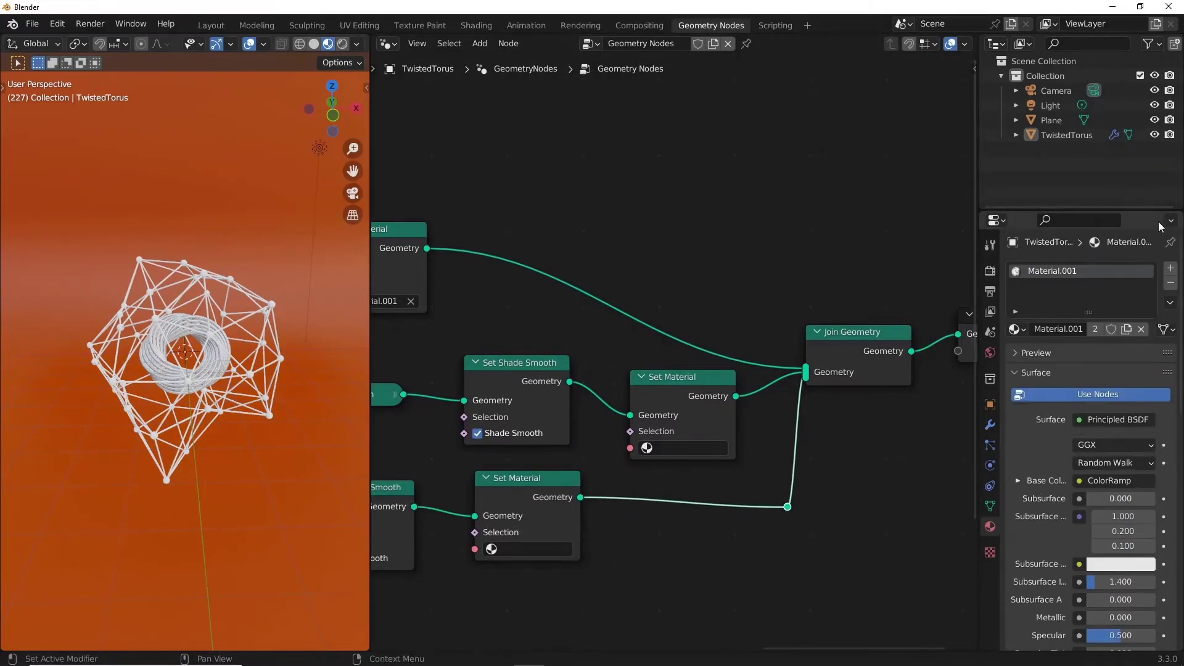
click(1172, 268)
click(1095, 358)
click(1171, 268)
click(1081, 362)
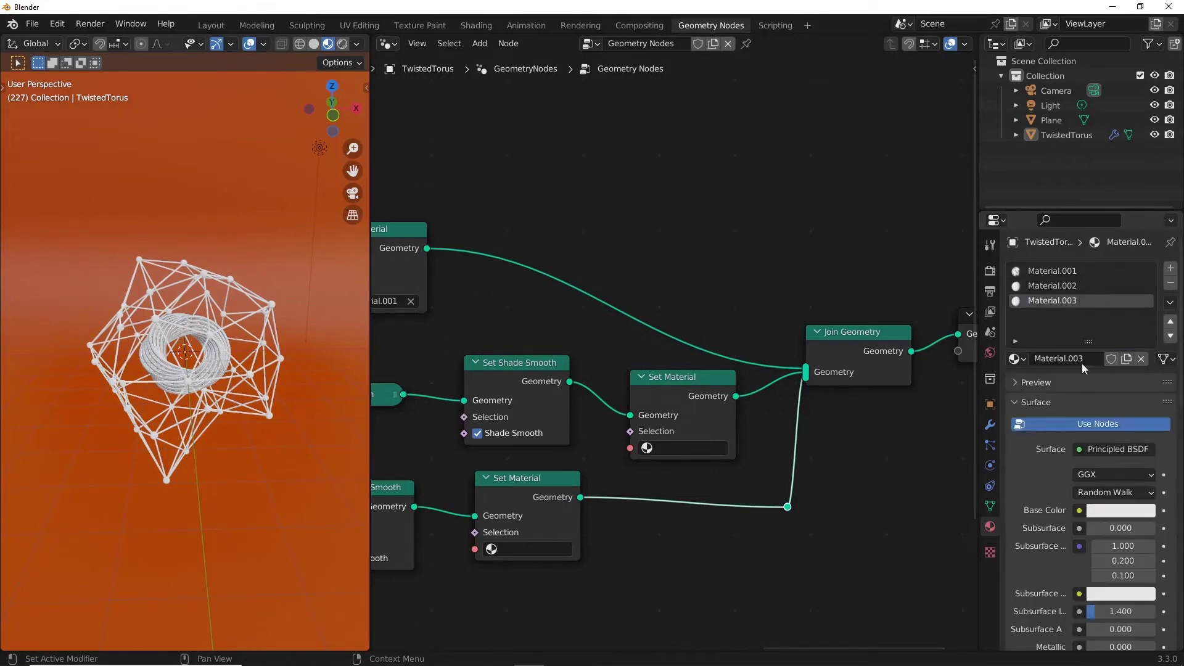
click(685, 447)
click(687, 499)
click(530, 549)
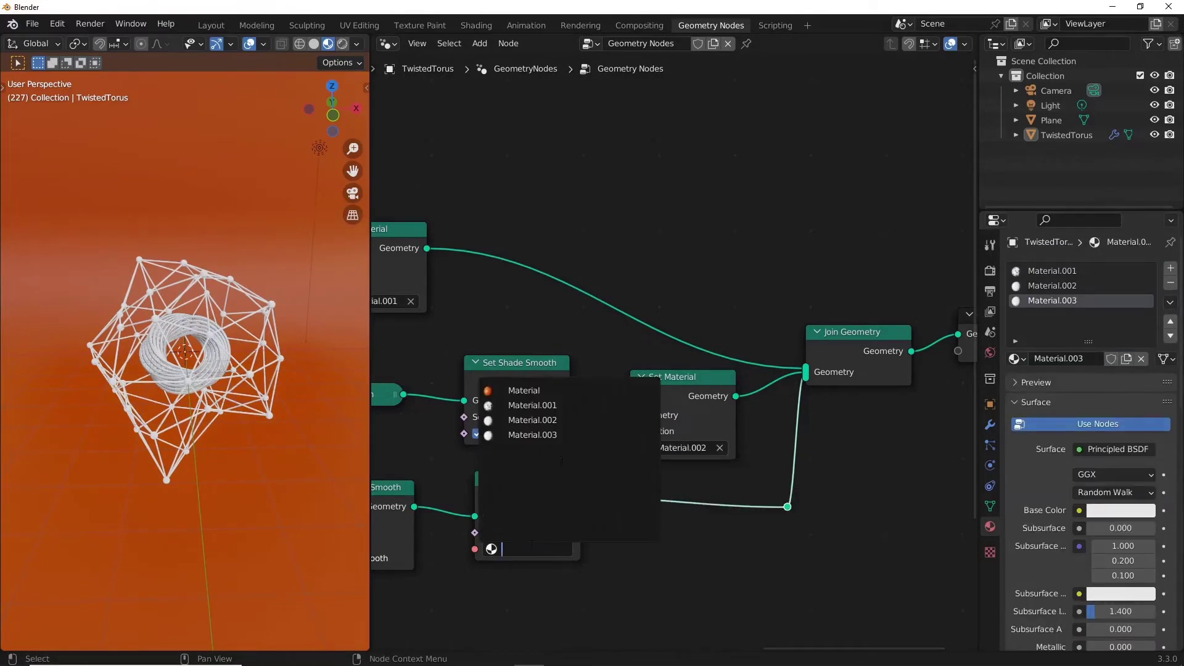
click(567, 435)
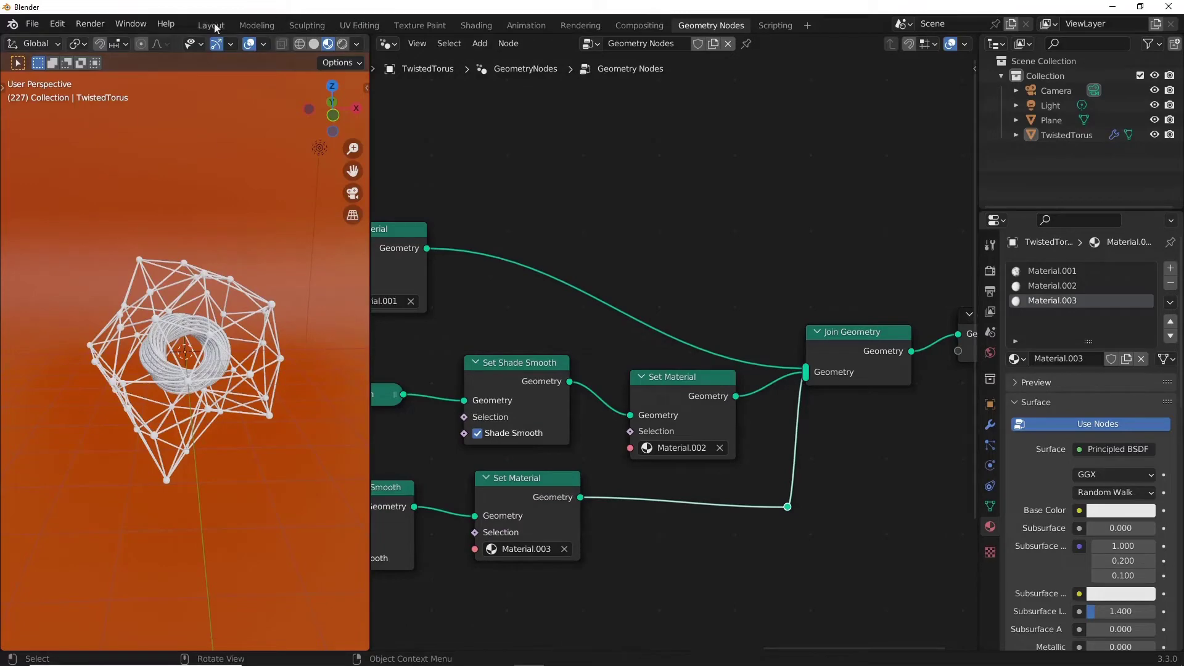
In the Shading workspace, open TwistedTorus's Material.001 and set the dark ramp stop to 0.084.
click(461, 21)
scroll(515, 490, up, 2)
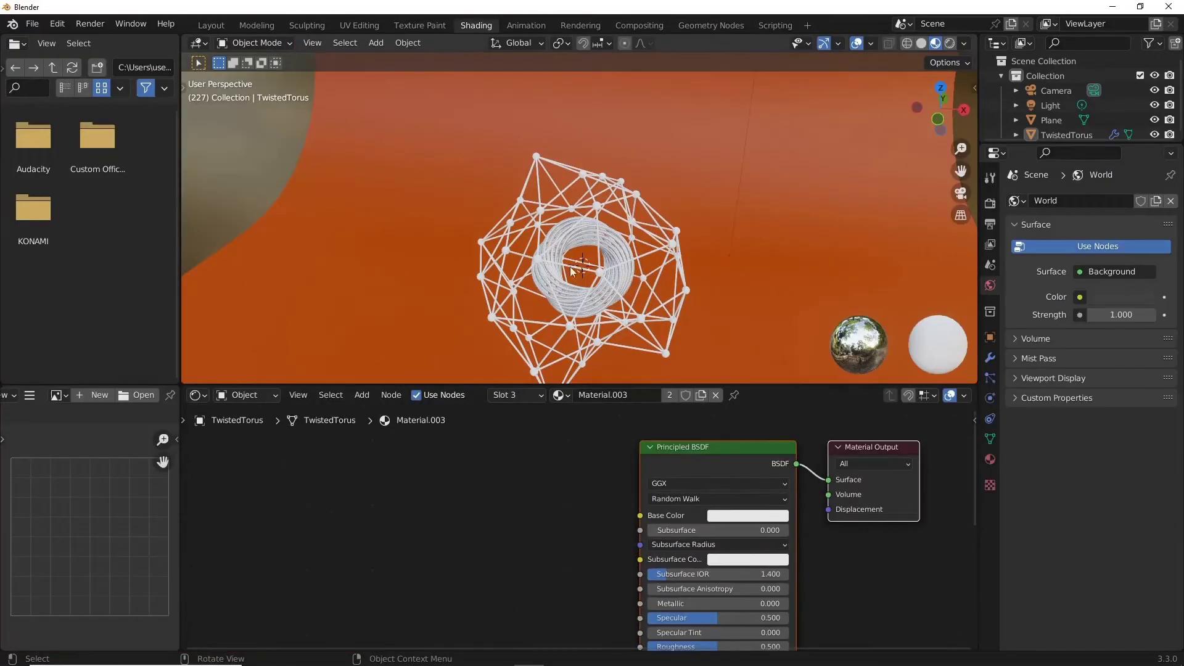
click(576, 273)
click(558, 394)
click(587, 431)
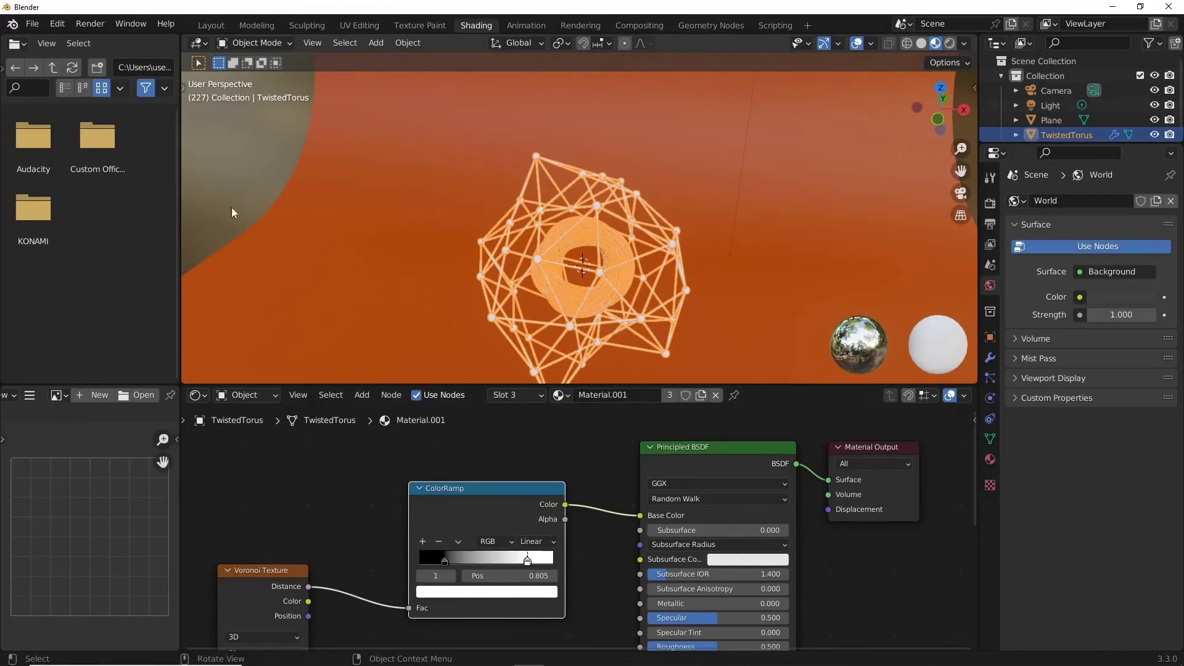
scroll(577, 530, up, 2)
mouse_move(388, 571)
mouse_down()
mouse_move(481, 580)
mouse_move(374, 576)
mouse_up()
middle_drag(330, 546, 482, 502)
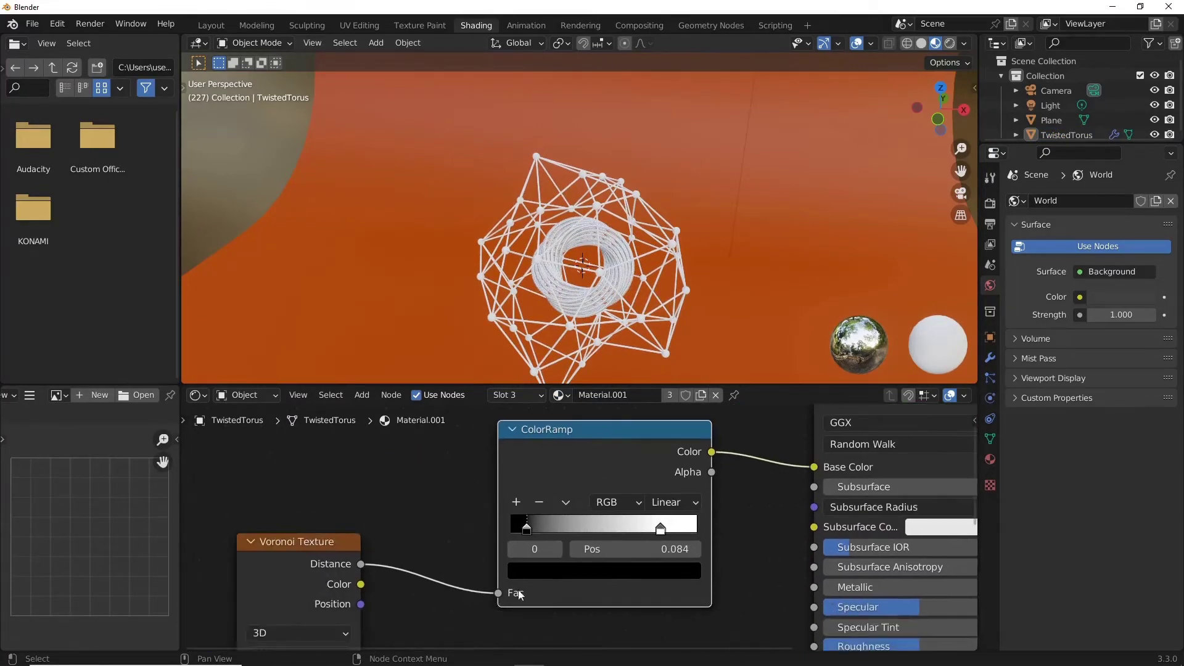
Feed a Linear Gradient Texture into the ColorRamp Fac and slide the black stop to 0.416.
drag(361, 564, 421, 584)
text(gra)
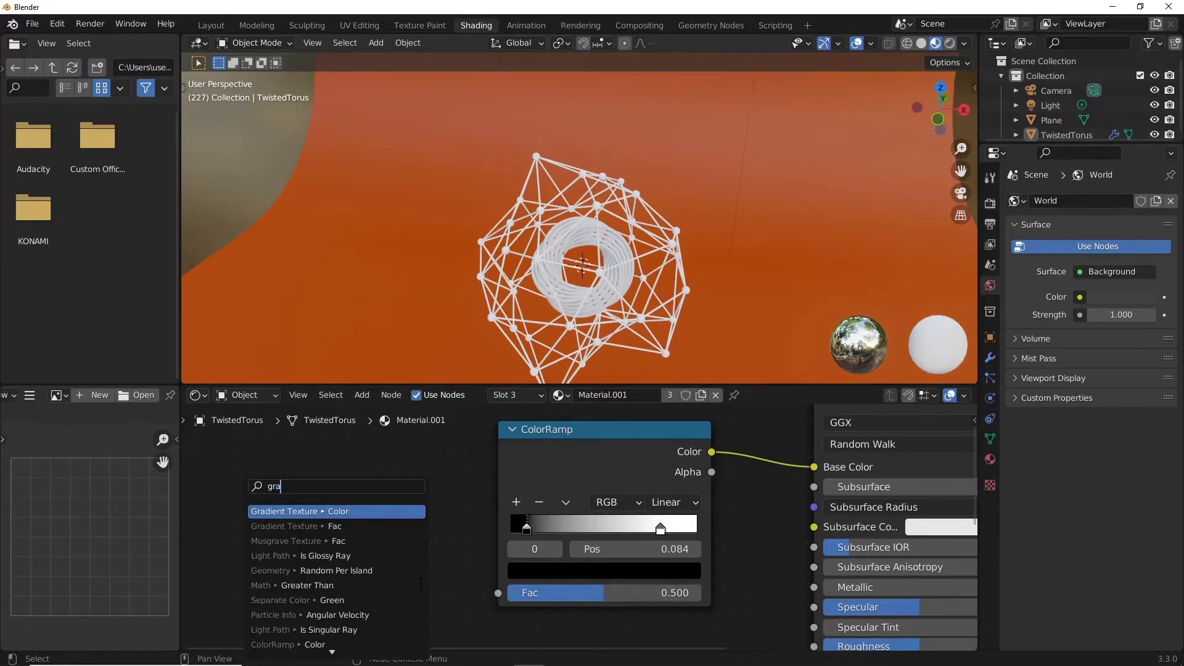
key(Return)
click(396, 595)
scroll(395, 598, up, 1)
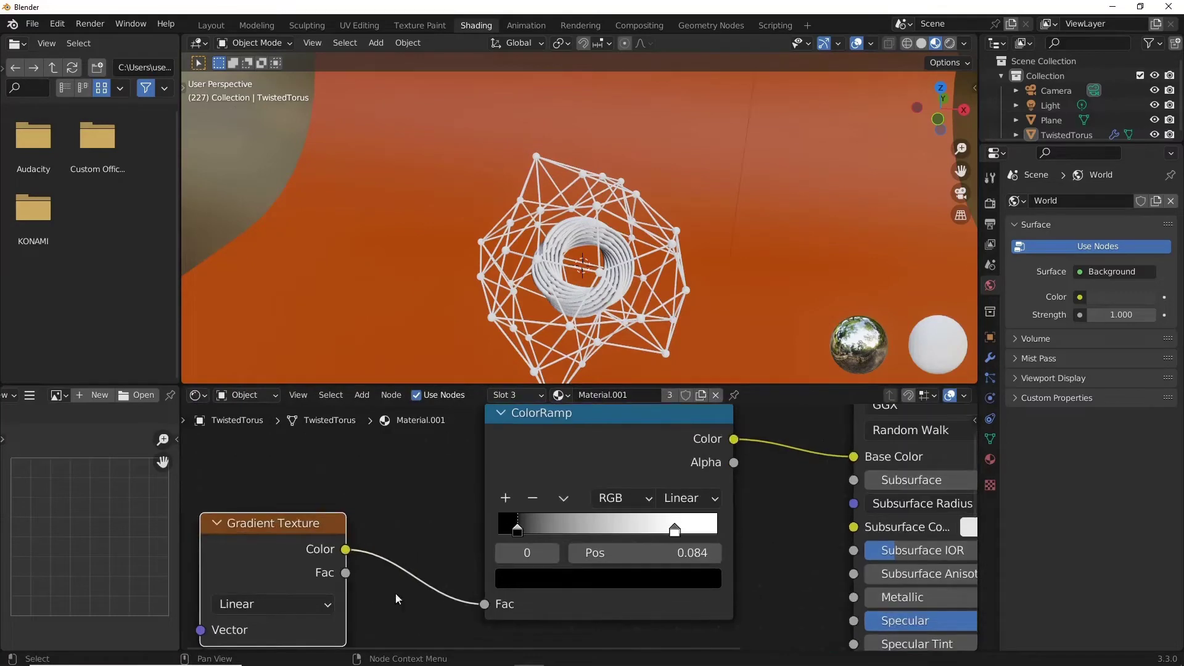
middle_drag(395, 594, 501, 583)
drag(619, 515, 693, 517)
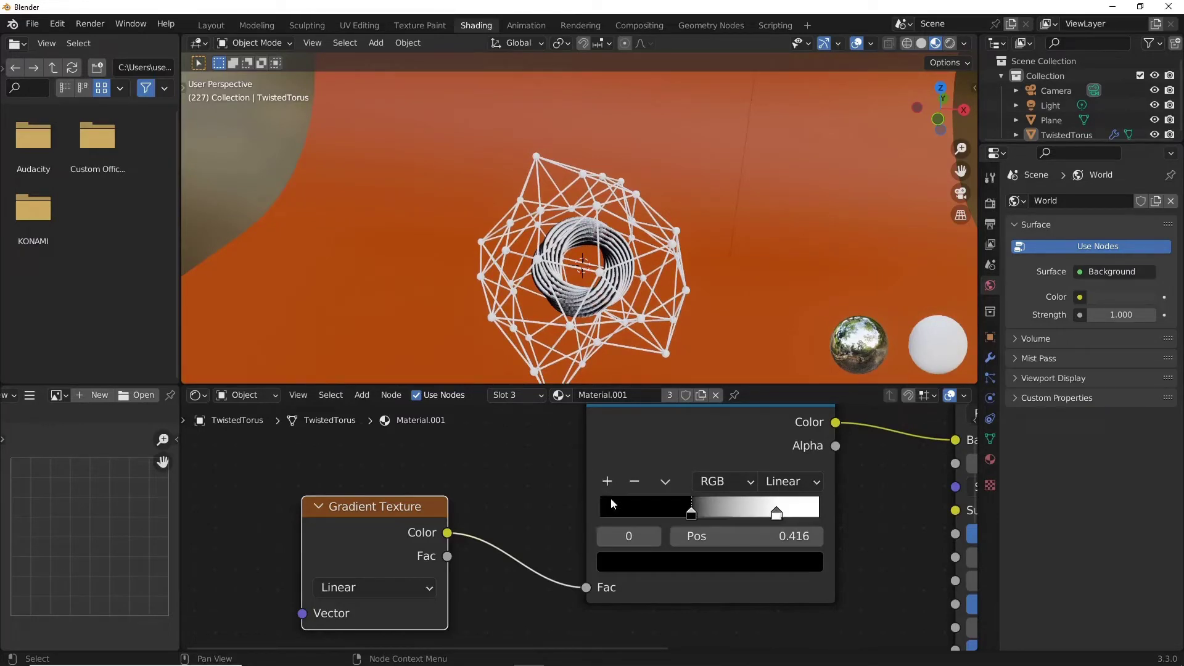
Add a yellow ramp stop and turn the black stop deep blue at 0.374.
click(606, 482)
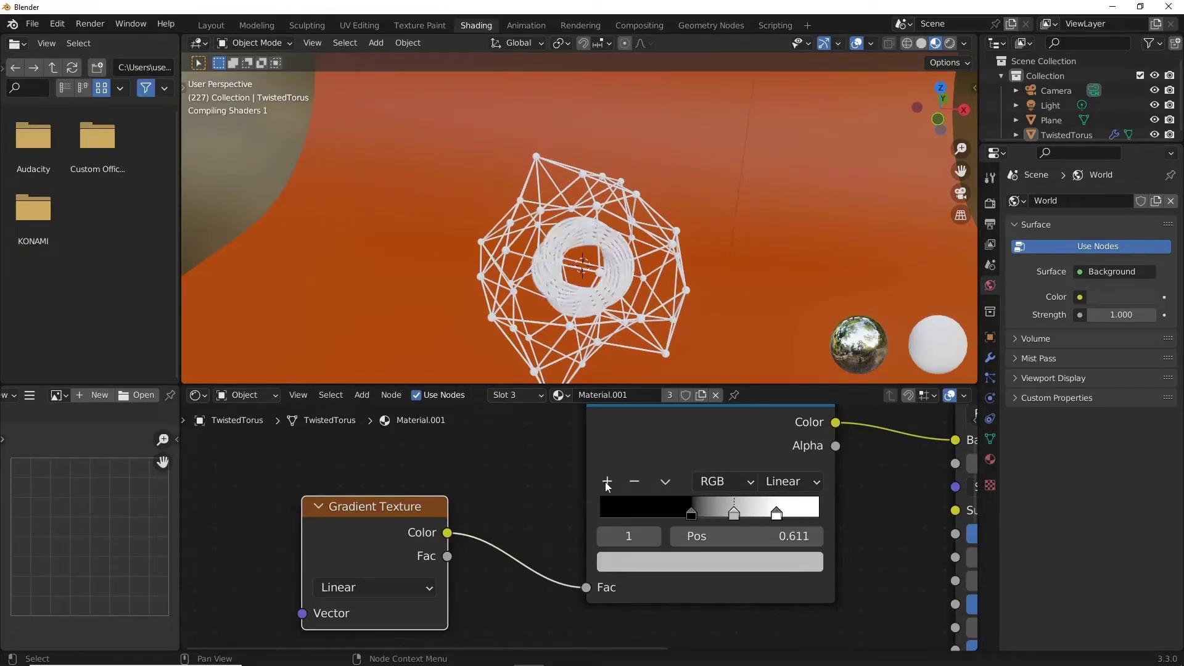
click(752, 567)
drag(695, 347, 621, 382)
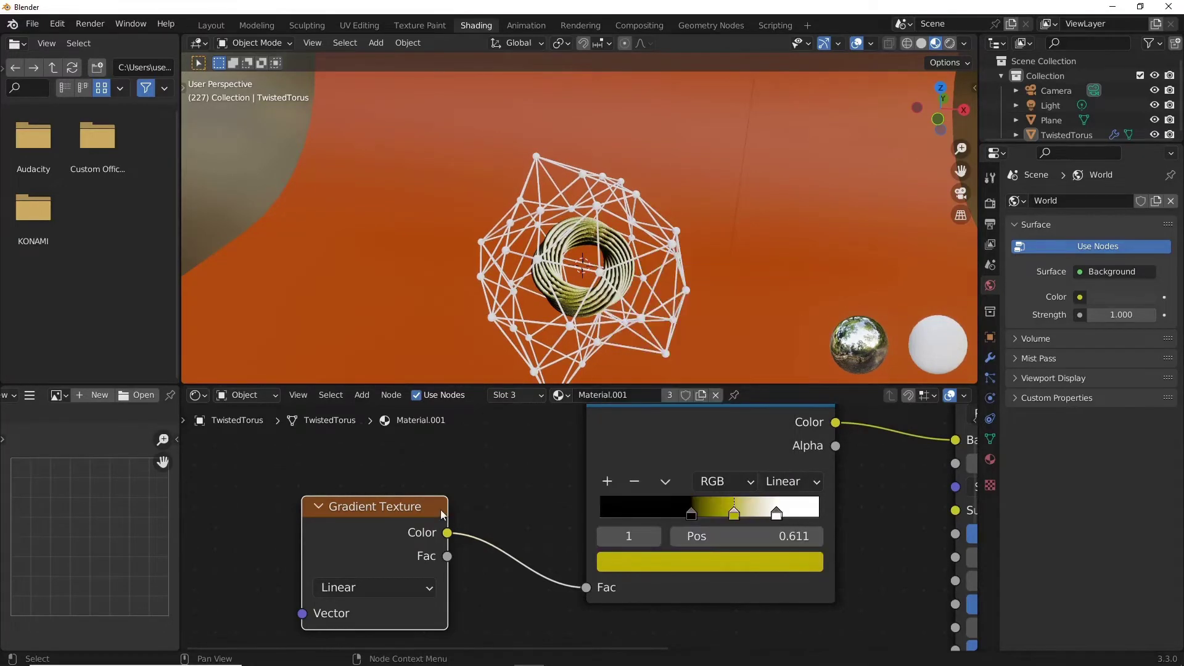
click(691, 514)
double_click(710, 536)
click(719, 555)
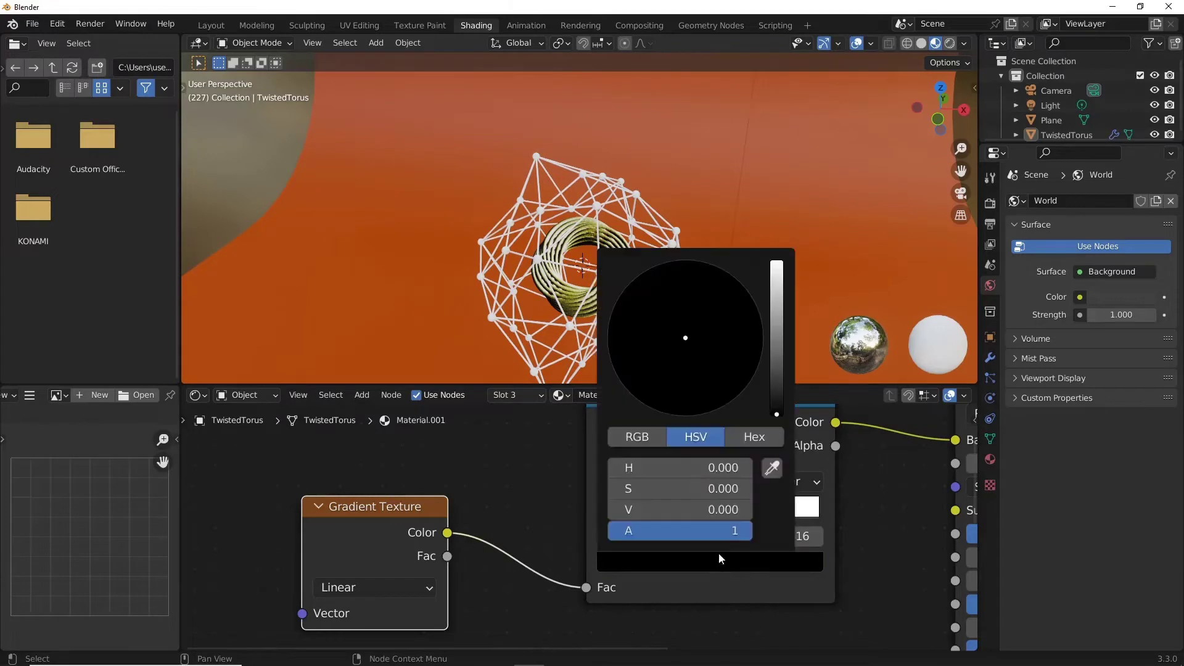
drag(776, 373, 776, 355)
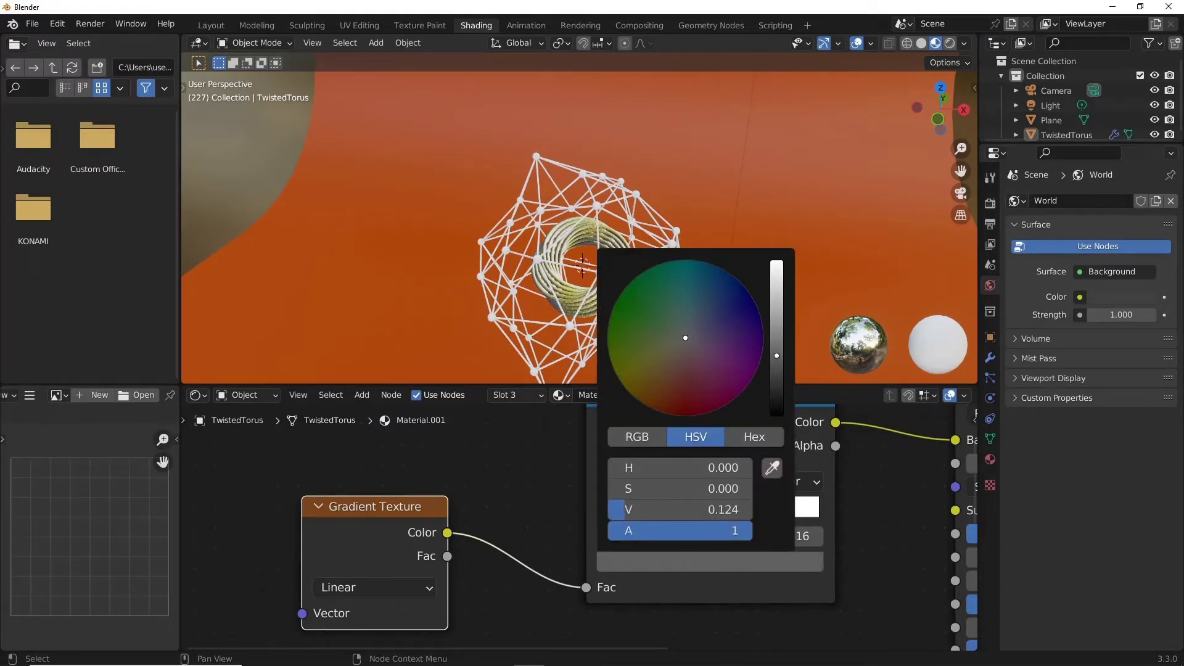
drag(671, 338, 724, 271)
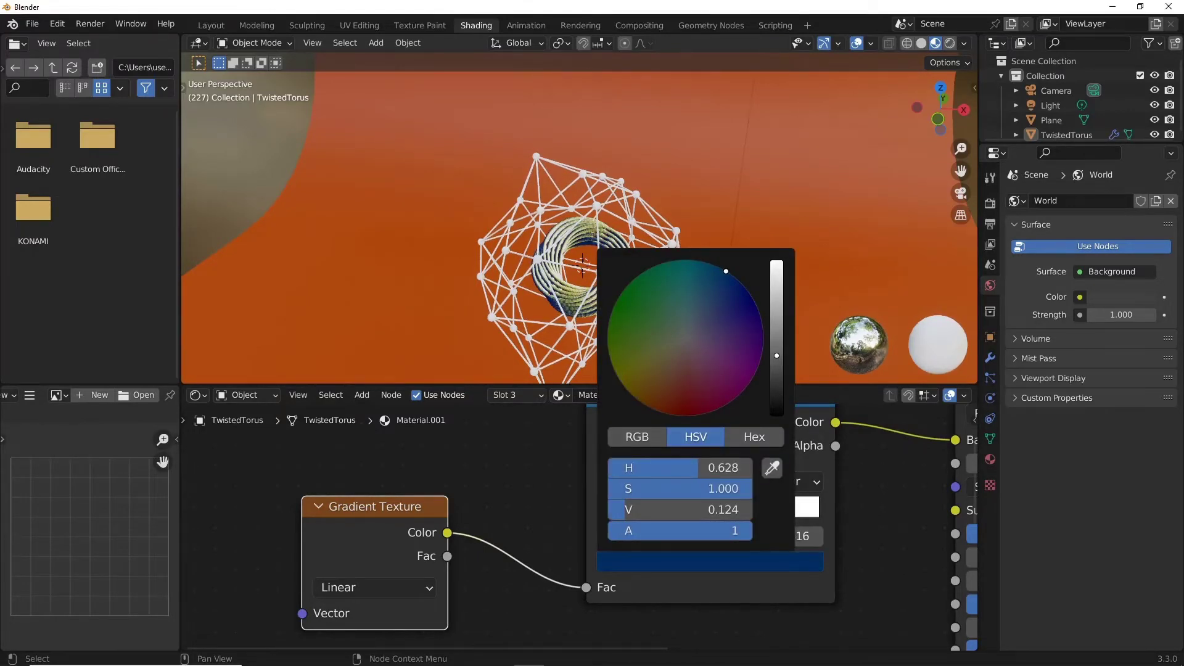
drag(692, 514, 682, 494)
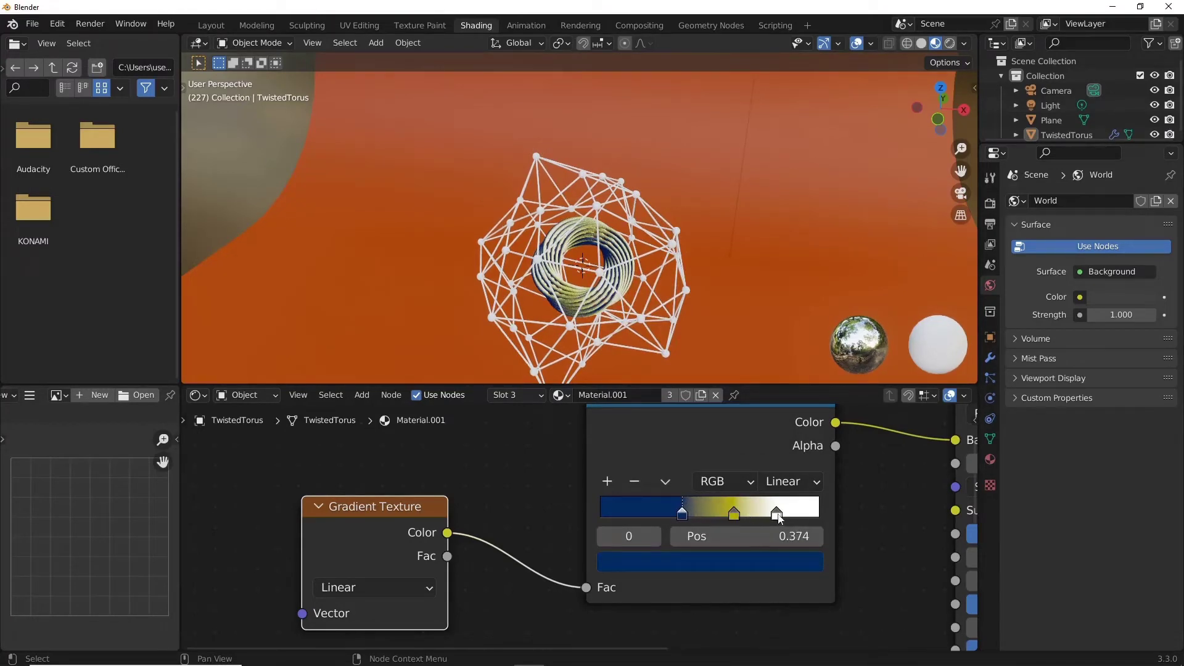
Make the middle stop a bright orange-red at position 0.947.
click(733, 514)
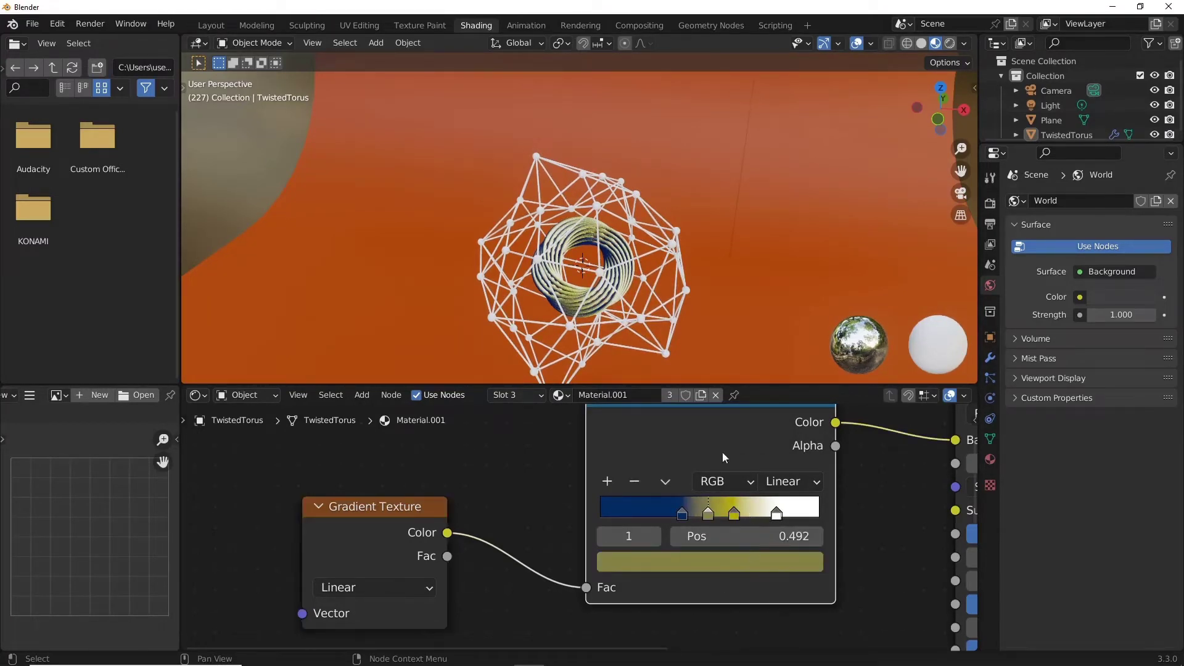
click(739, 562)
click(655, 409)
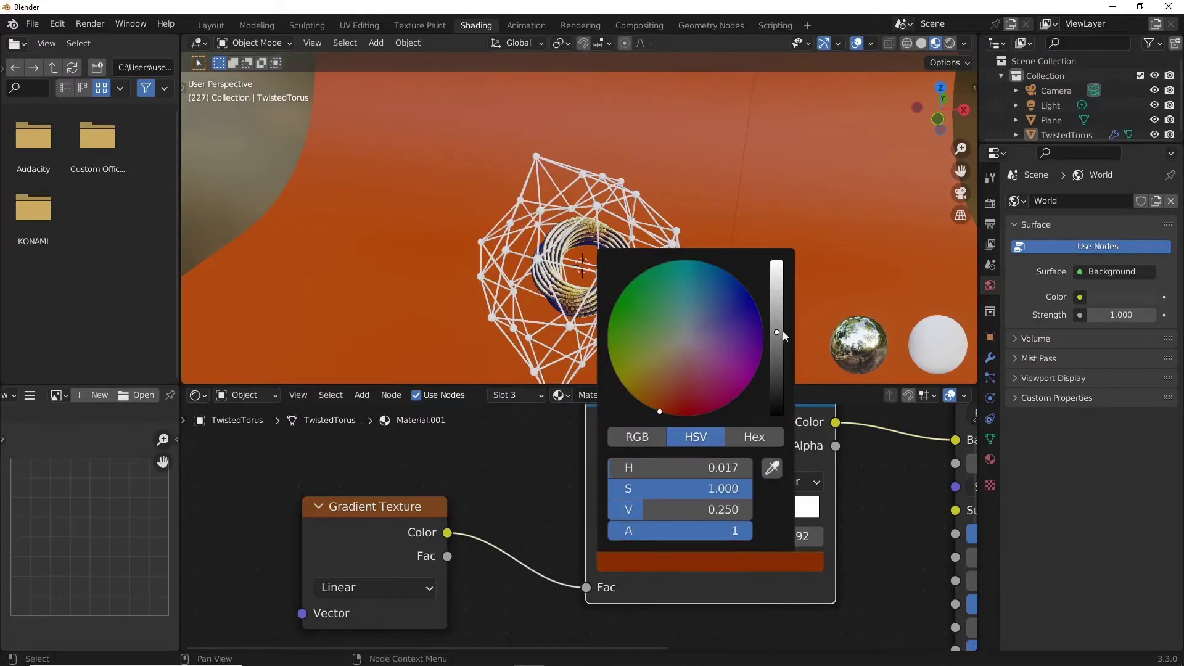
drag(776, 332, 776, 265)
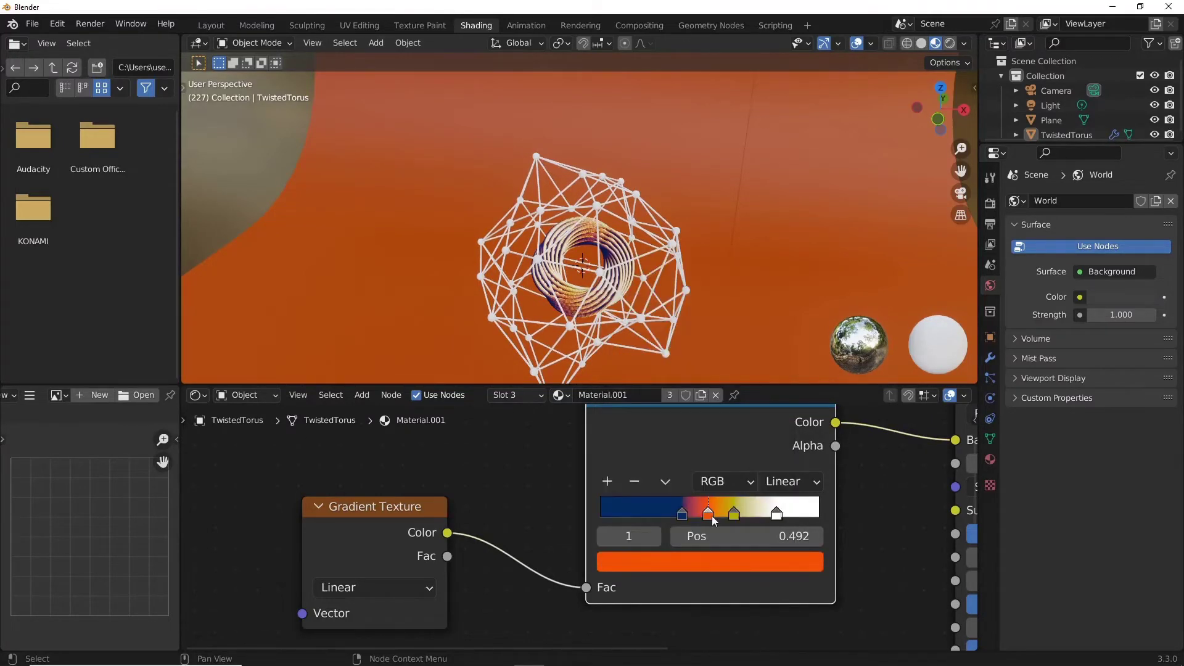
mouse_move(716, 516)
mouse_down()
mouse_move(818, 523)
mouse_move(796, 530)
mouse_up()
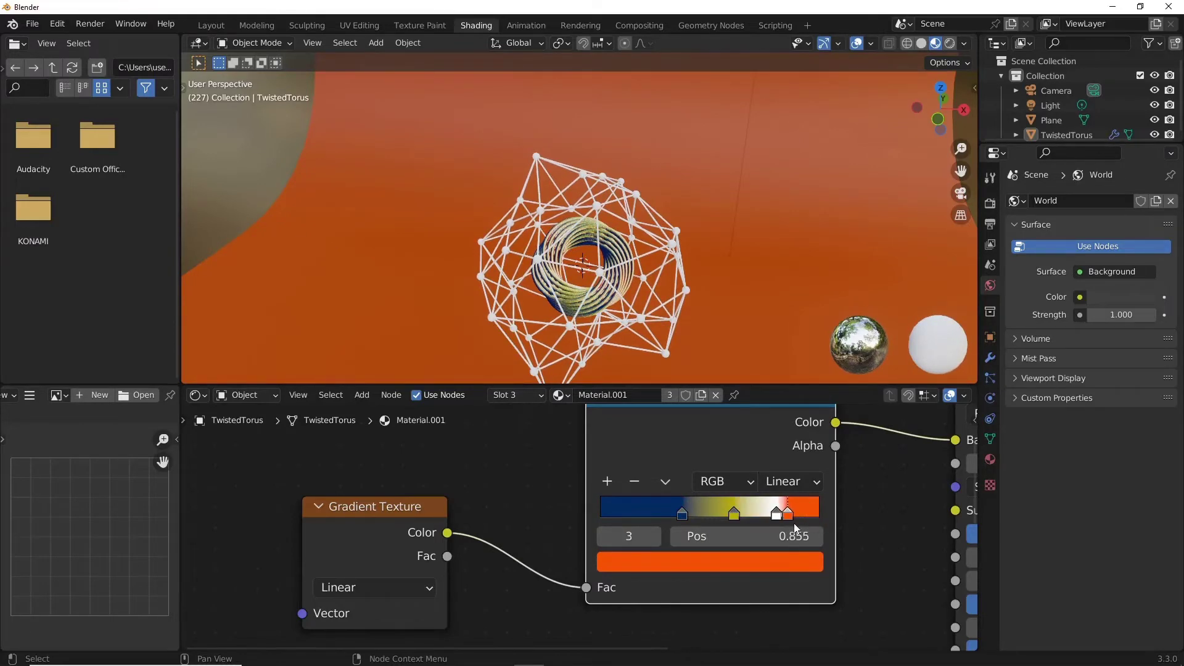
Pack the white, yellow and orange stops together, orange at 0.687 and yellow at 0.630.
middle_drag(678, 346, 529, 243)
scroll(594, 295, up, 4)
scroll(662, 349, up, 2)
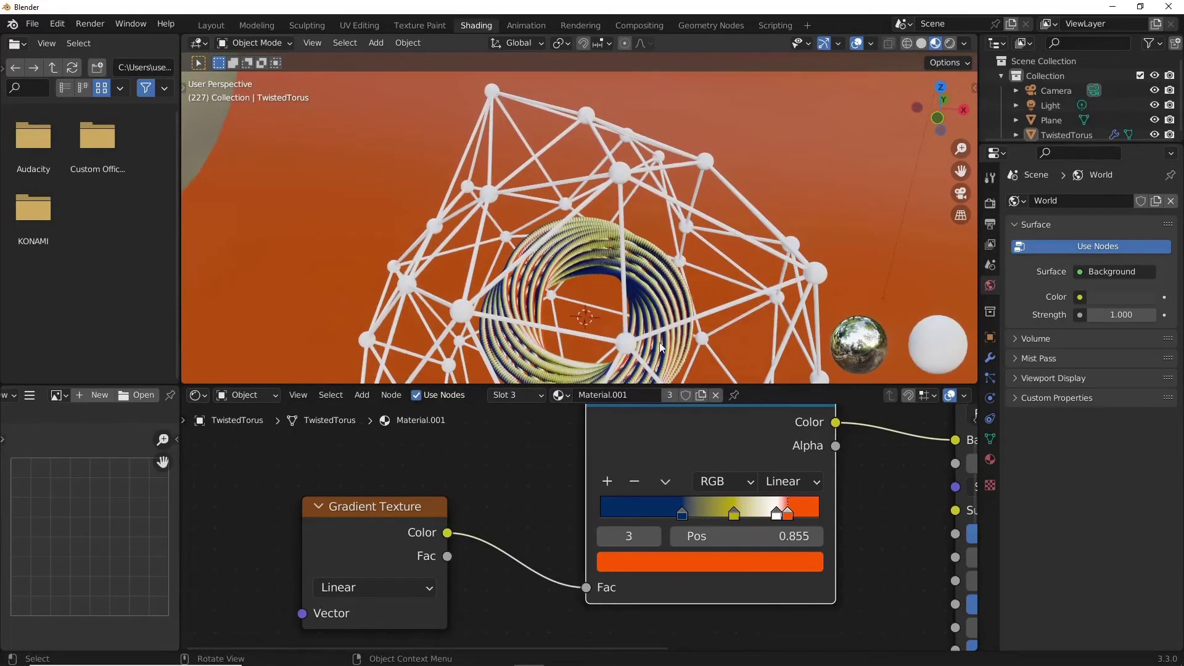
drag(681, 514, 662, 513)
drag(733, 514, 695, 514)
drag(776, 513, 709, 514)
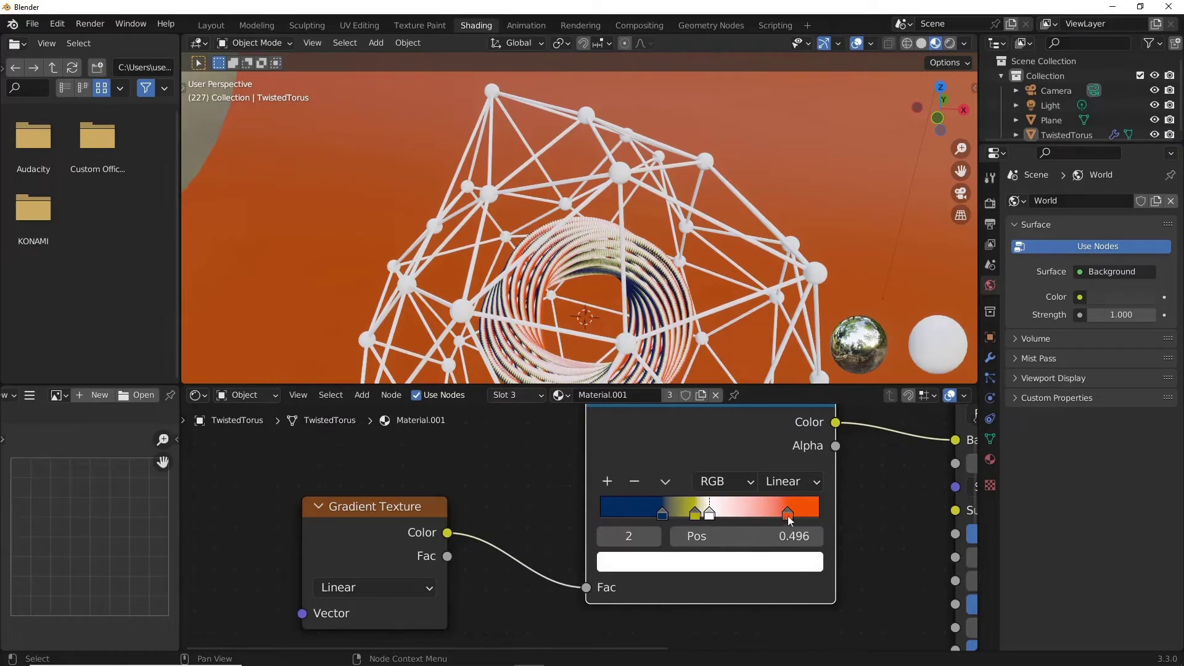
drag(787, 515, 750, 515)
scroll(632, 238, down, 3)
middle_drag(632, 238, 631, 254)
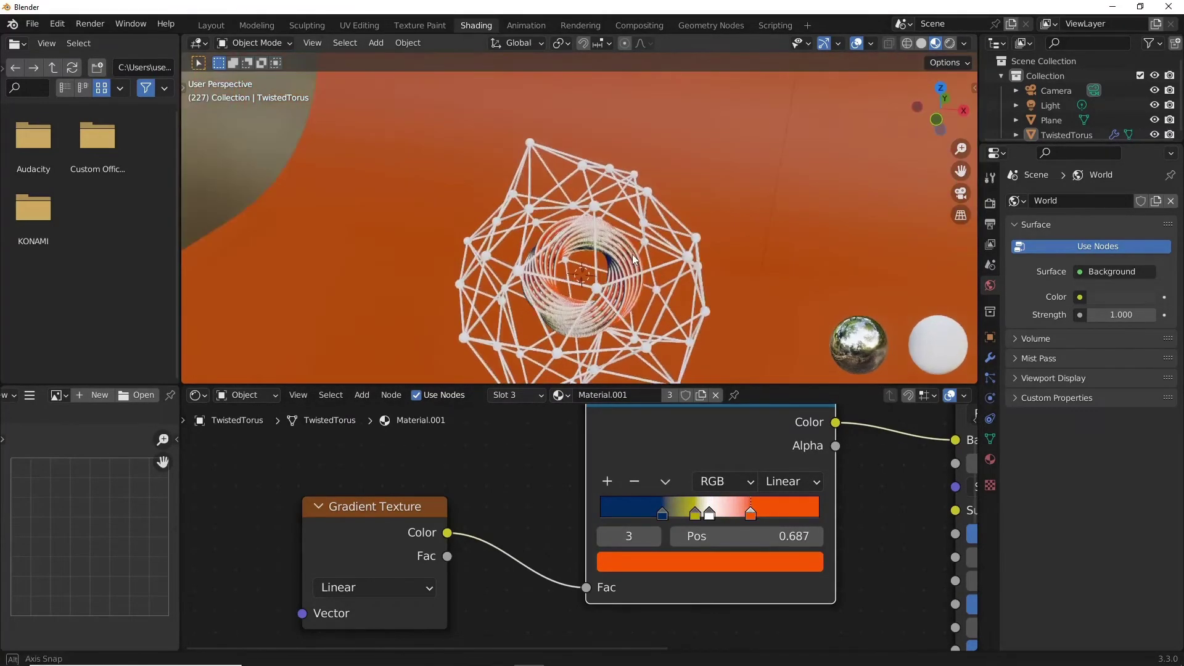
mouse_move(662, 514)
mouse_down()
mouse_move(755, 519)
mouse_move(740, 520)
mouse_up()
middle_drag(635, 290, 613, 275)
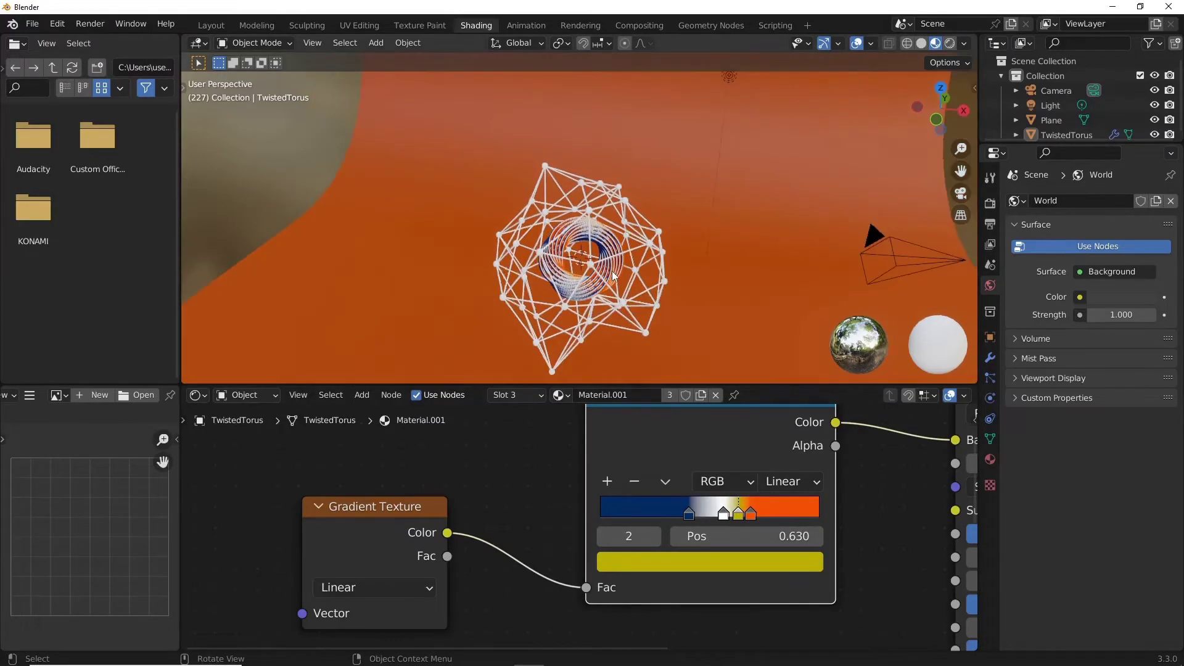
Switch the slot to Material.002 and set its base colour to pure white.
click(560, 396)
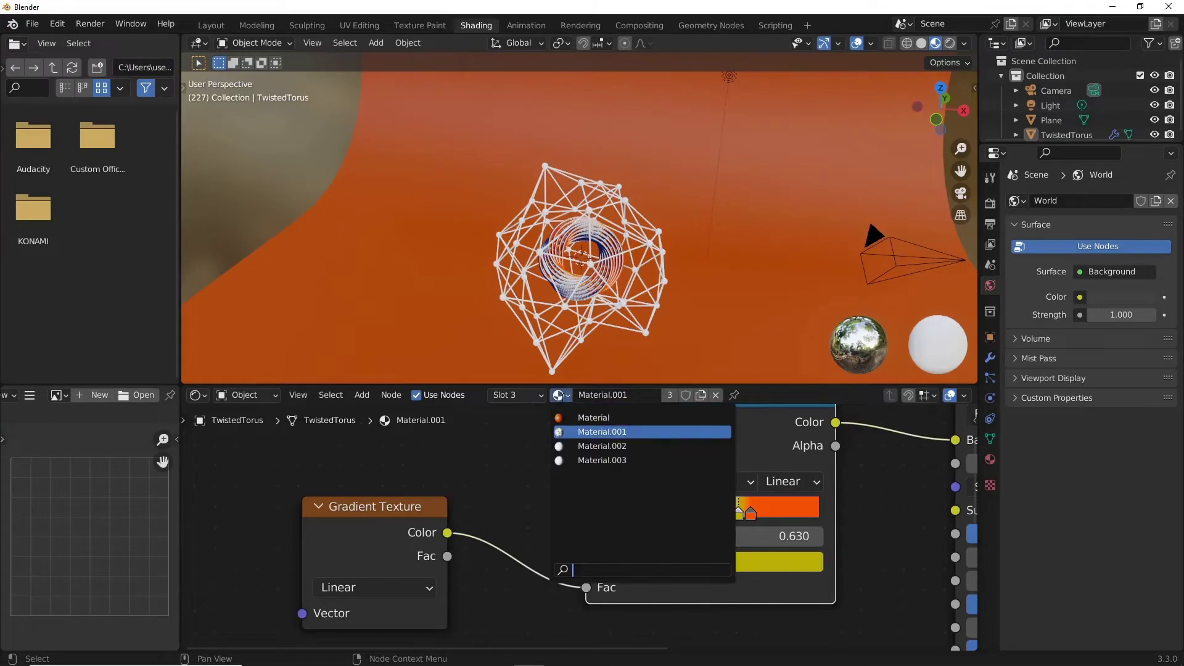
click(586, 445)
scroll(836, 576, up, 3)
click(715, 496)
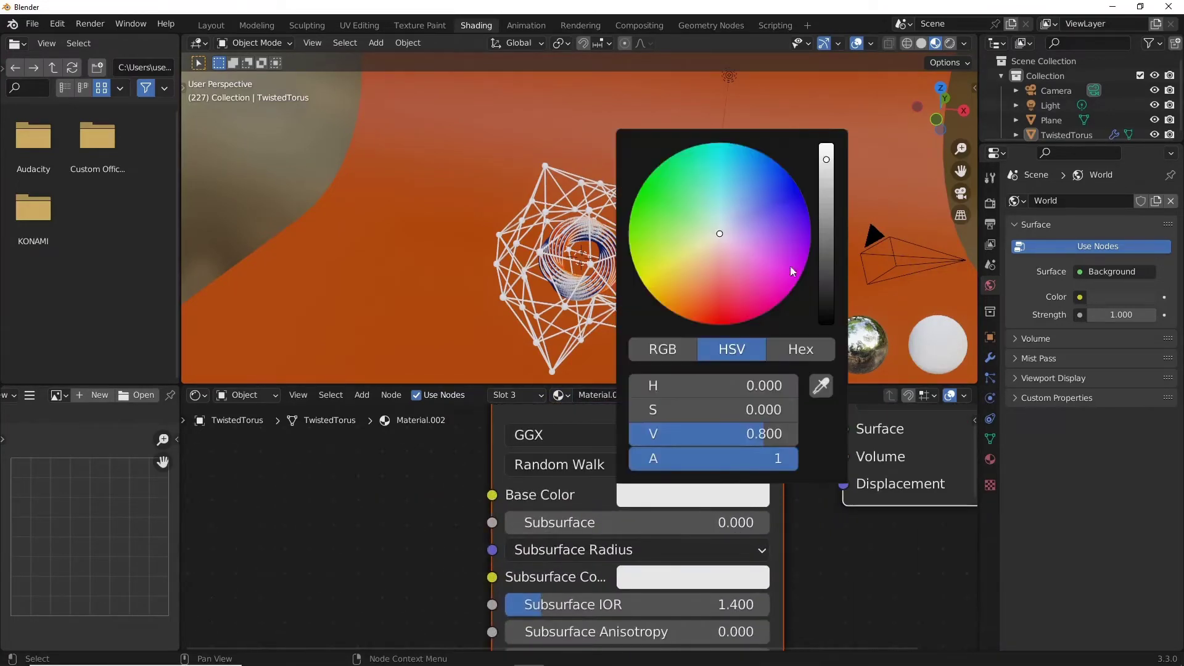
drag(826, 306, 835, 128)
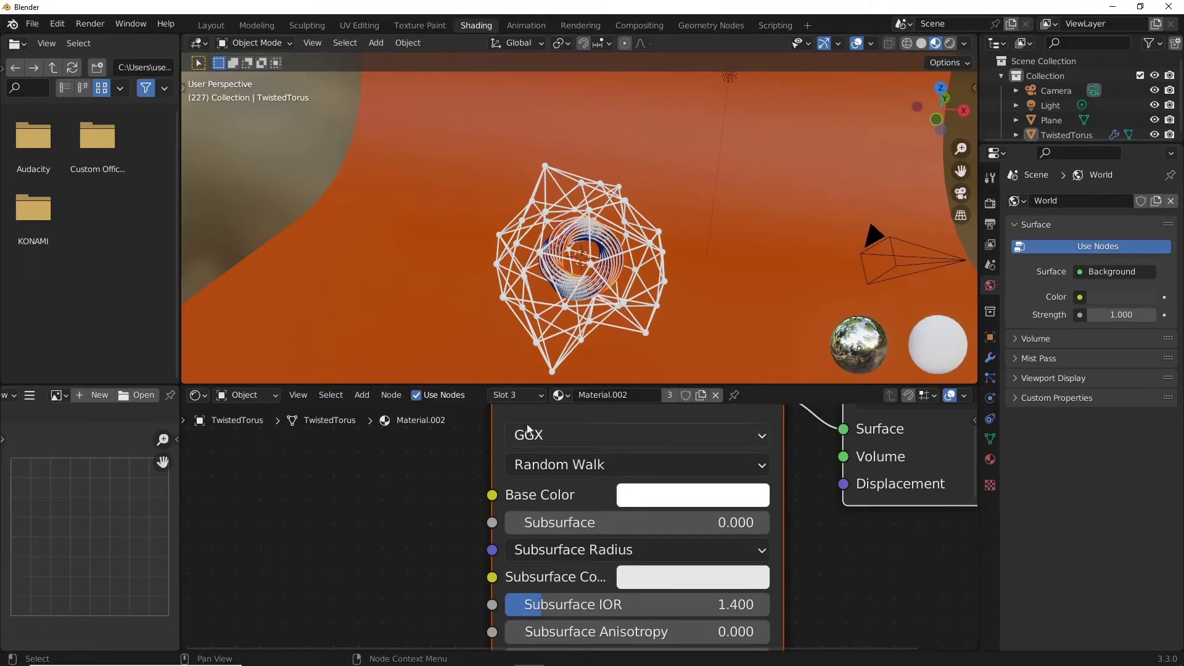
Give Material.003 a saturated orange base colour and Metallic 1.0.
click(560, 395)
click(604, 459)
click(694, 495)
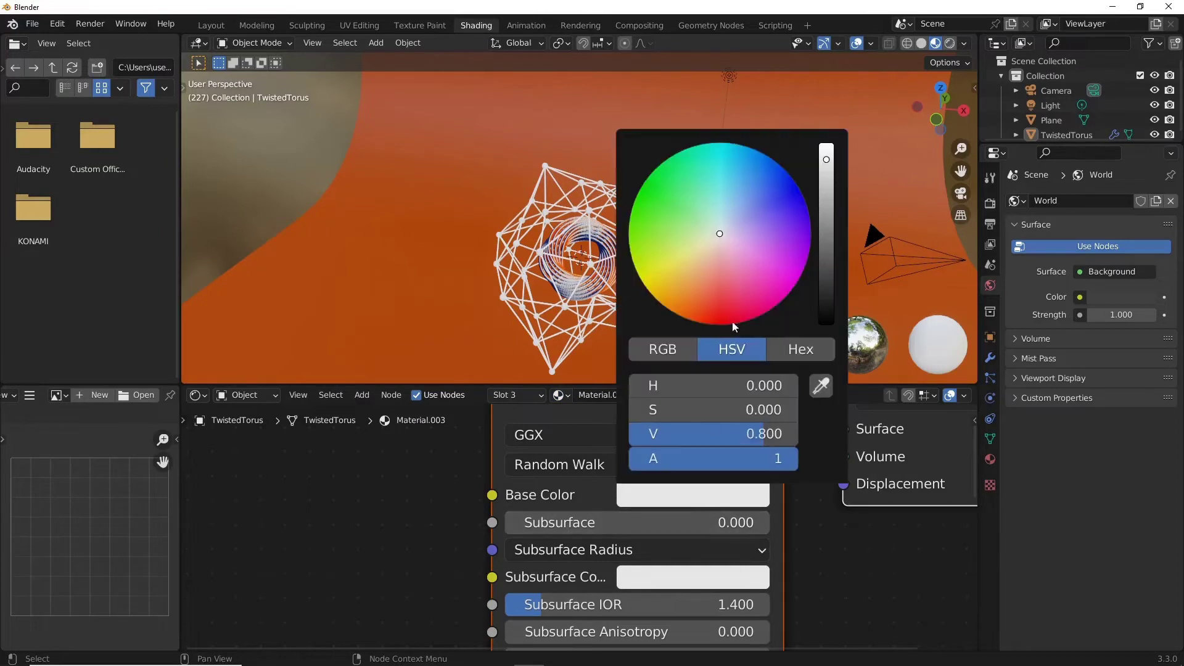
drag(697, 225, 663, 304)
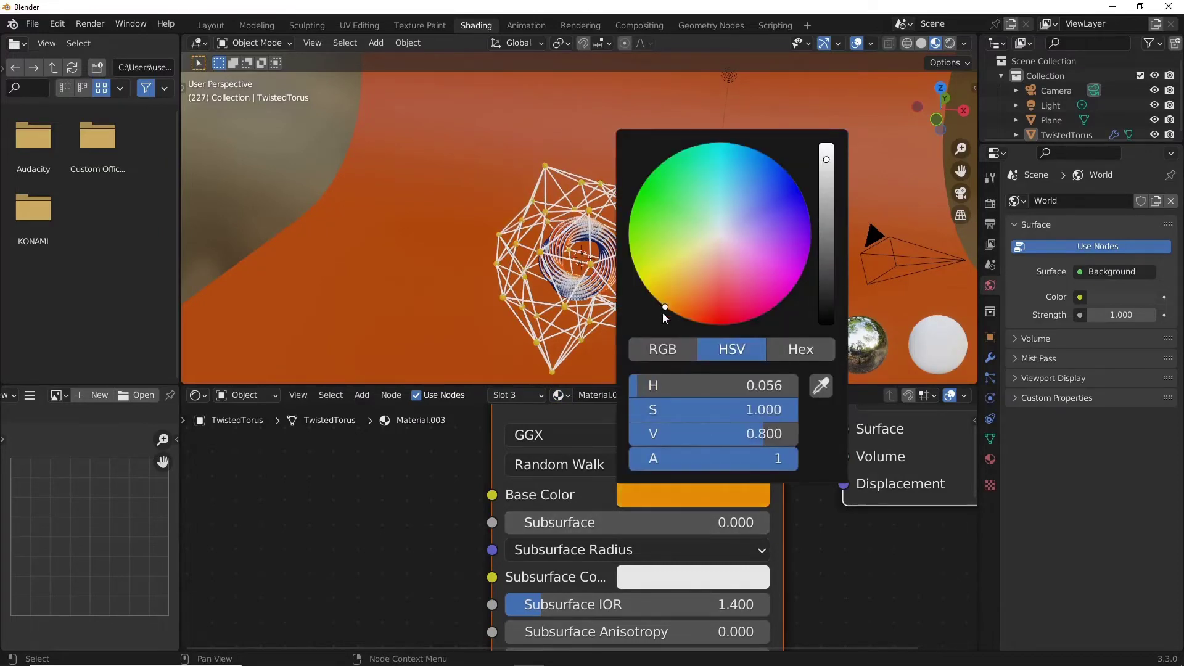
scroll(682, 544, down, 4)
scroll(596, 516, down, 3)
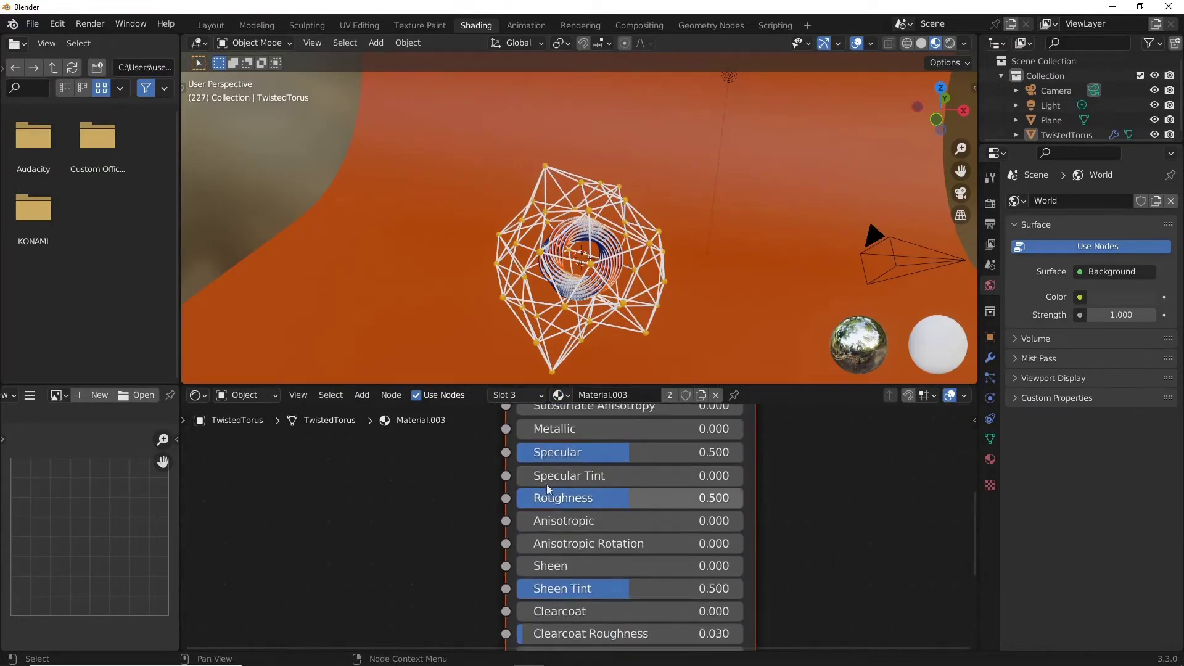
drag(566, 432, 744, 428)
Orbit and zoom around the cage to inspect the gold spheres.
middle_drag(710, 364, 657, 315)
scroll(705, 298, up, 3)
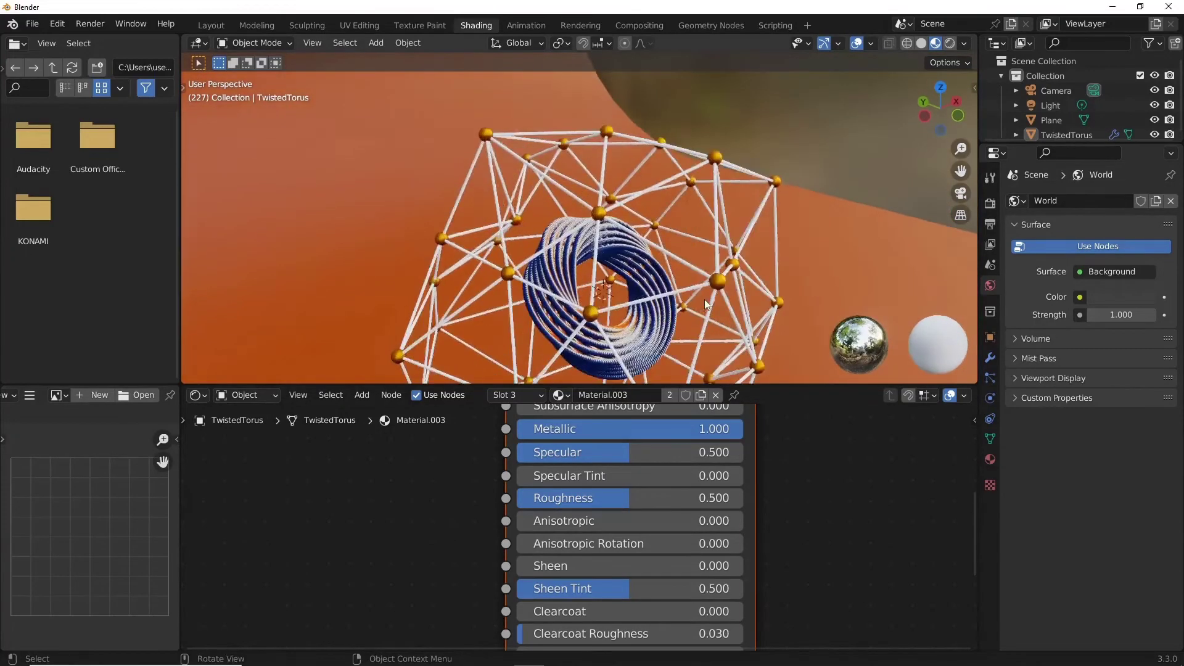
scroll(704, 298, up, 2)
scroll(672, 296, up, 2)
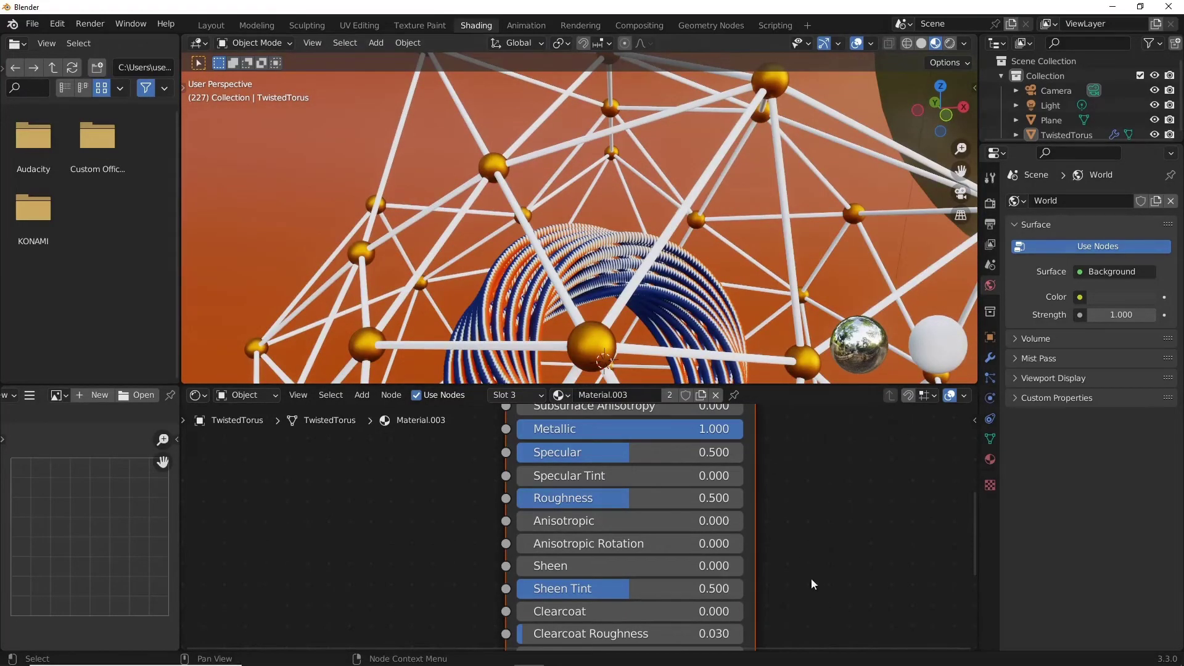
middle_drag(778, 503, 697, 586)
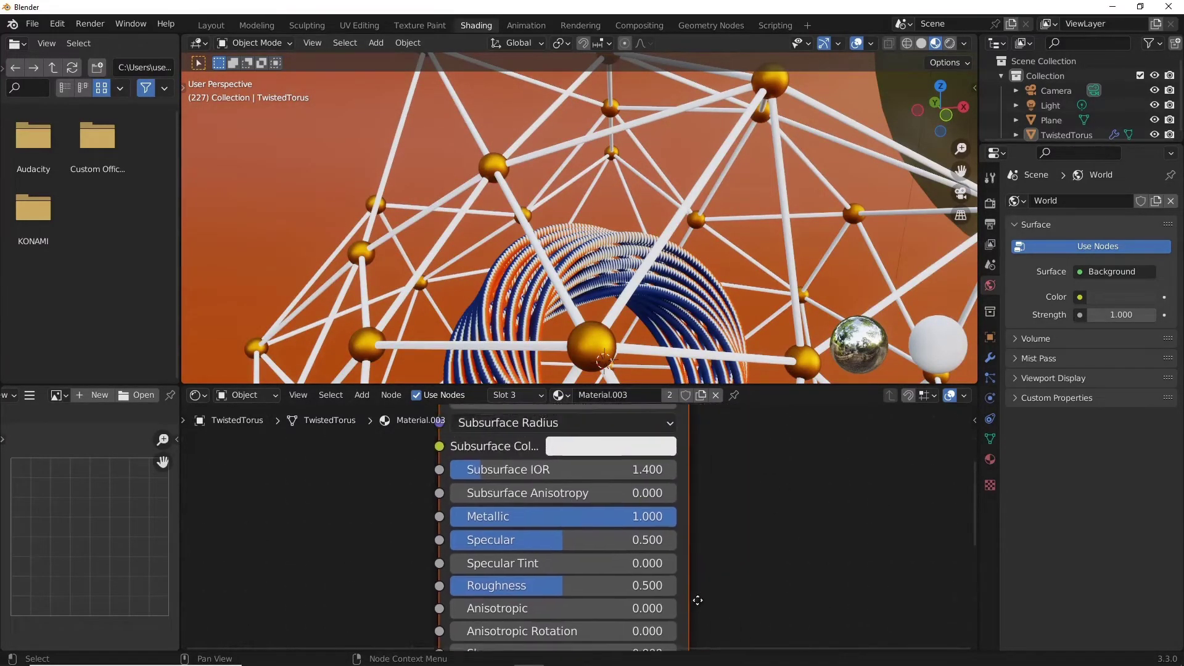
scroll(688, 301, down, 5)
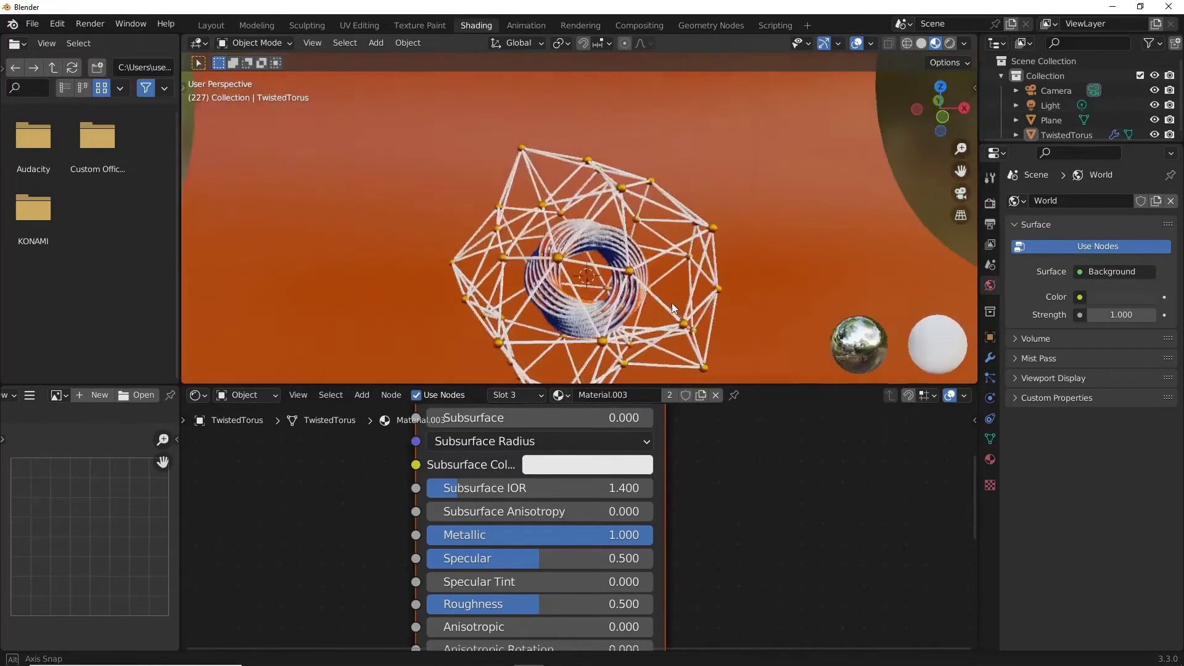
mouse_move(672, 302)
middle_down()
mouse_move(657, 271)
mouse_move(570, 213)
middle_up()
Set the UV Sphere node's radius to 0.2 m to enlarge the gold cage spheres.
click(702, 24)
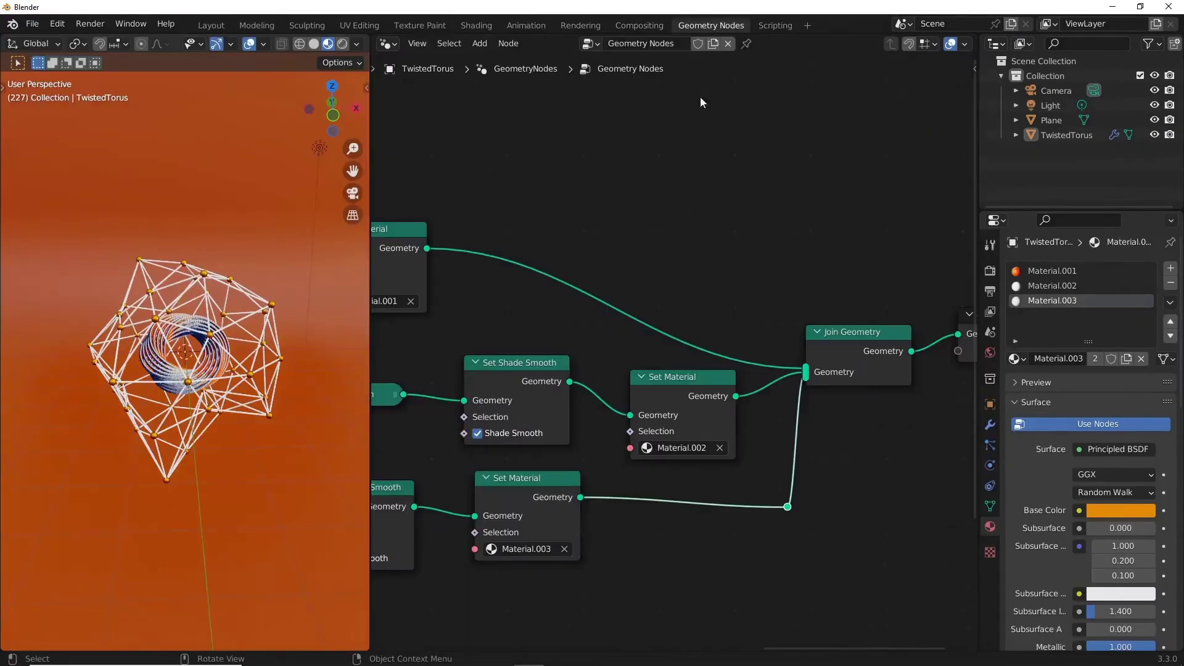
middle_drag(438, 550, 619, 470)
scroll(619, 470, up, 2)
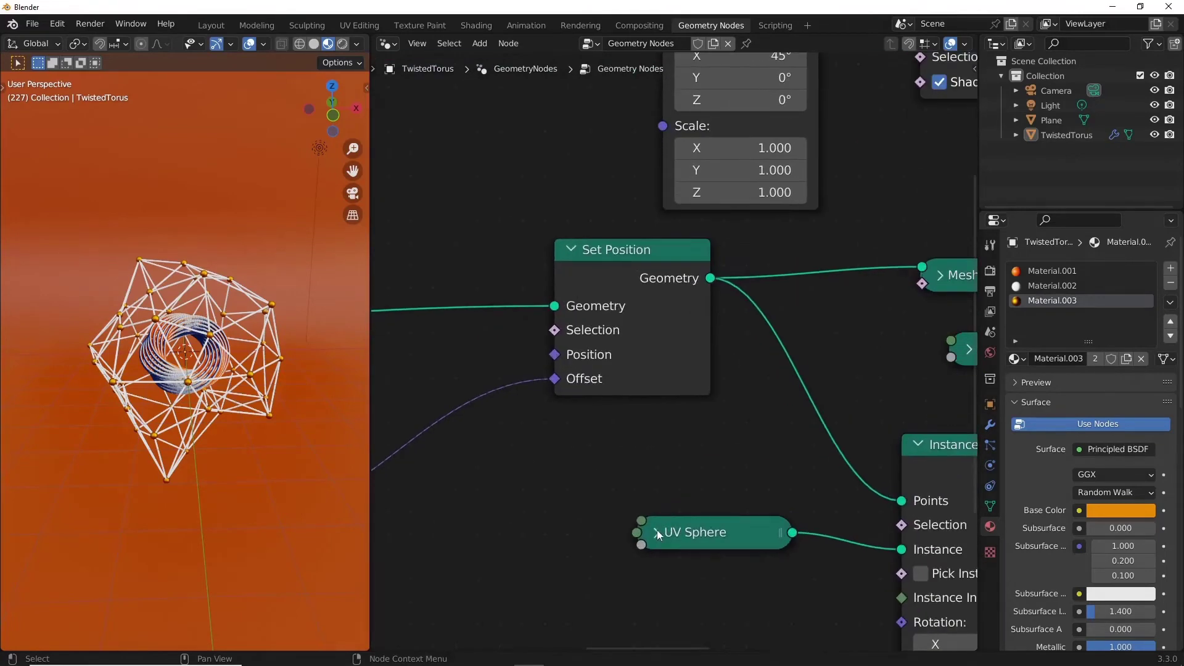
click(657, 530)
scroll(676, 562, up, 1)
scroll(741, 538, up, 1)
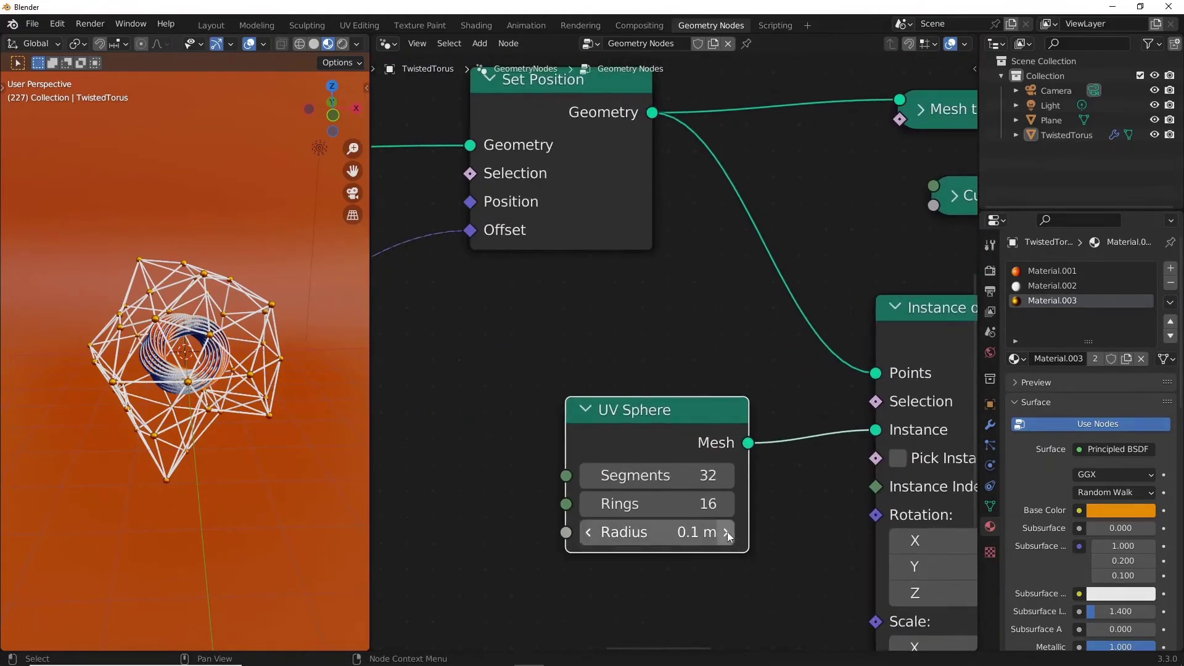
ctrl+scroll(727, 532, up, 1)
scroll(87, 476, up, 5)
middle_drag(173, 497, 220, 497)
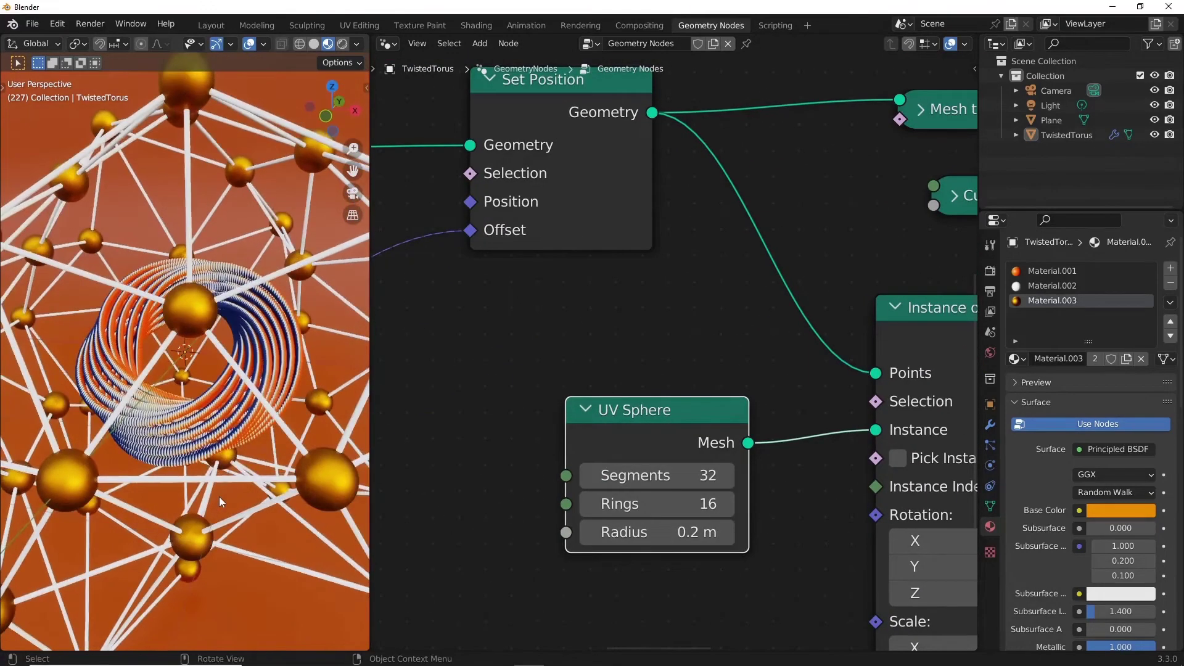
scroll(769, 529, down, 2)
Assign Material.001 to the cage struts' Set Material node and check the striped wires.
mouse_move(769, 529)
middle_down()
mouse_move(385, 577)
mouse_move(933, 490)
middle_up()
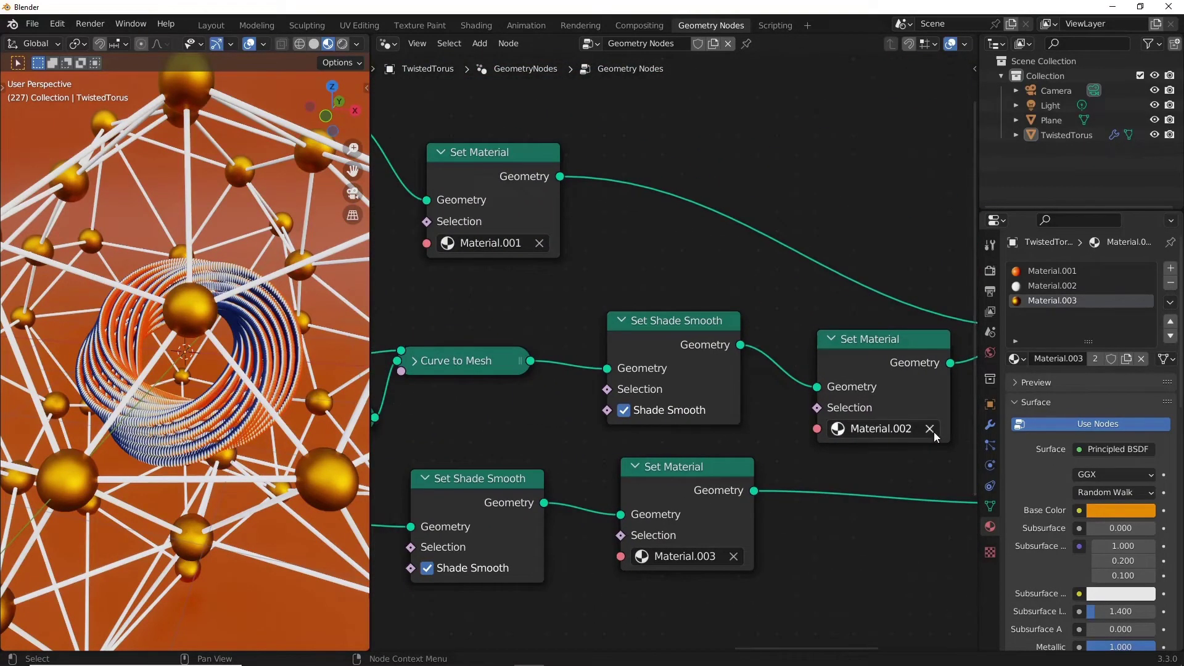
click(888, 429)
click(912, 476)
scroll(247, 457, down, 3)
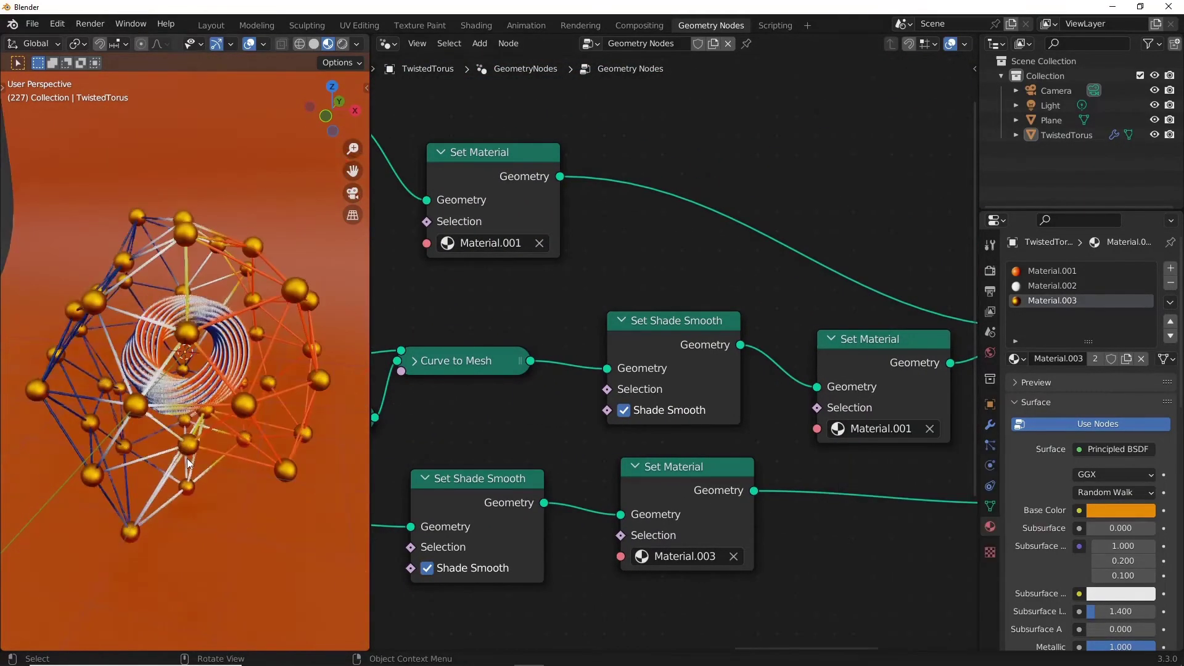
mouse_move(246, 456)
middle_down()
mouse_move(214, 468)
mouse_move(264, 479)
mouse_move(220, 494)
middle_up()
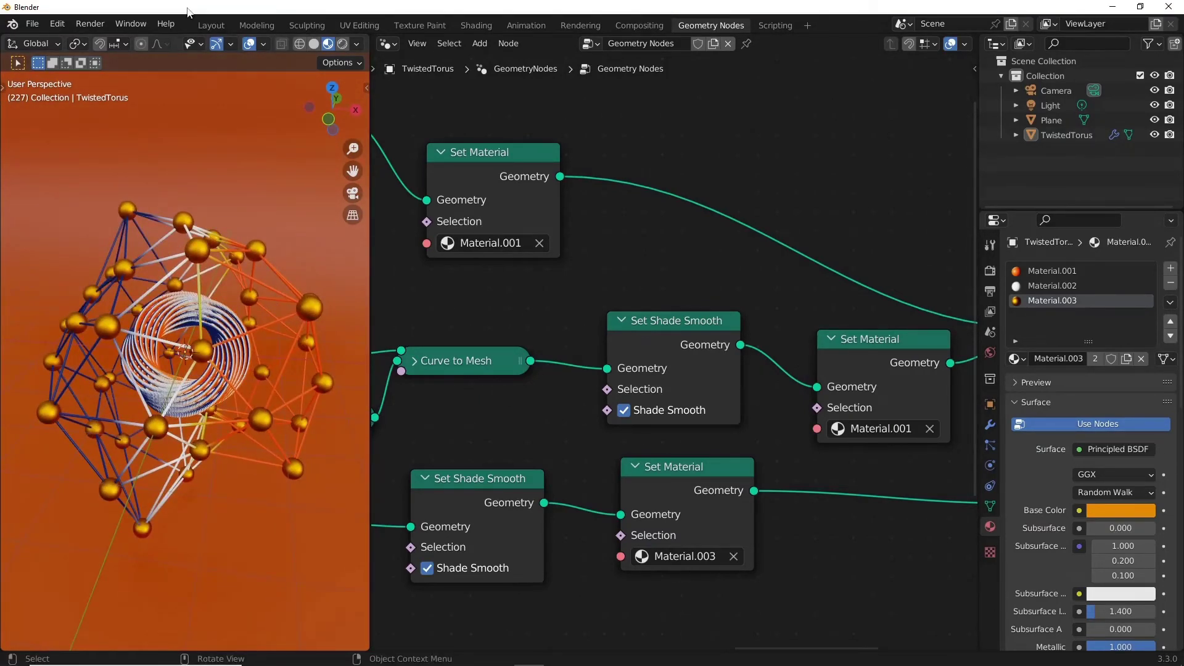
click(211, 25)
Load Material.001 into the Shading workspace's node editor.
click(476, 26)
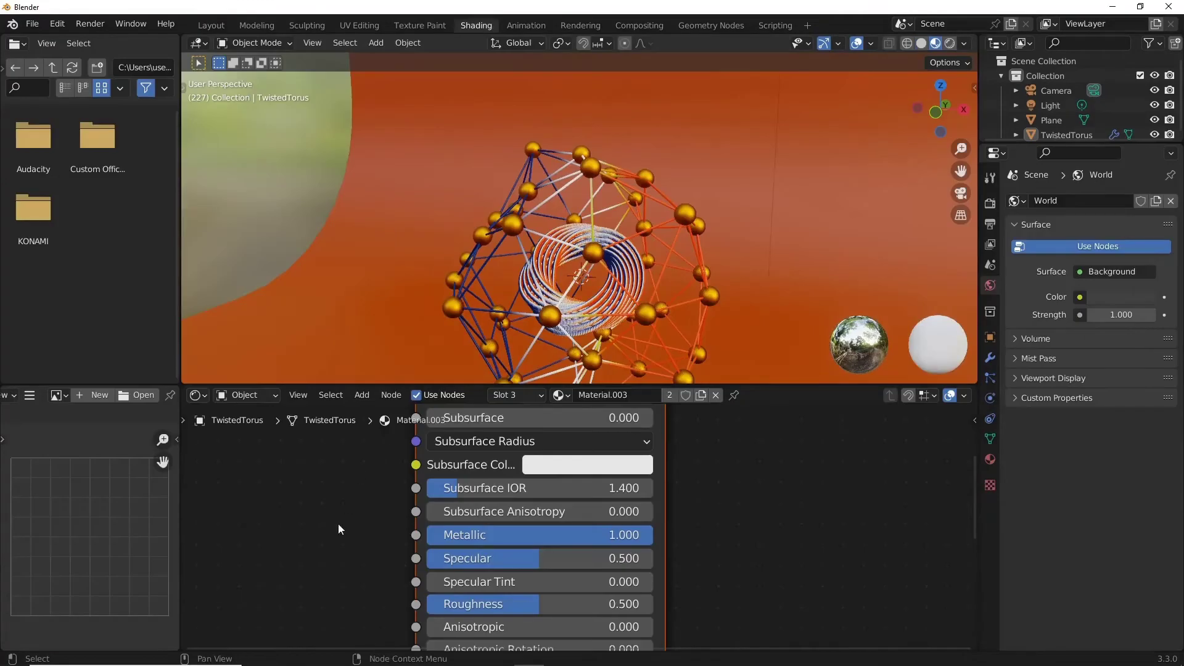
click(560, 395)
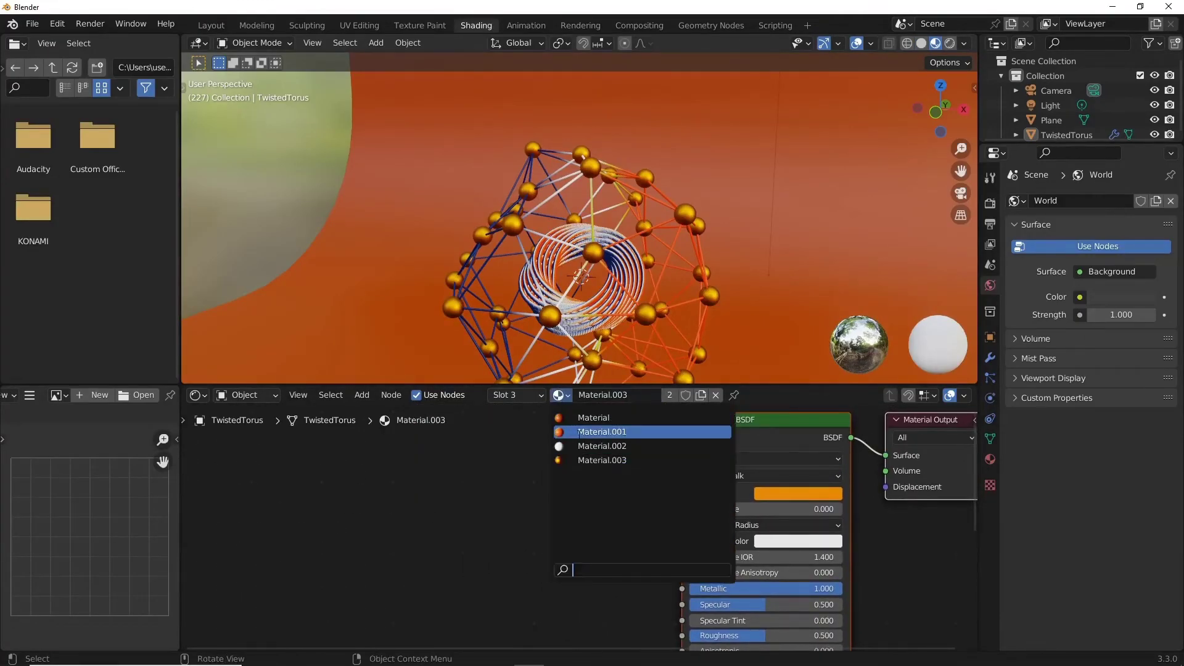
click(602, 431)
middle_drag(336, 510, 513, 483)
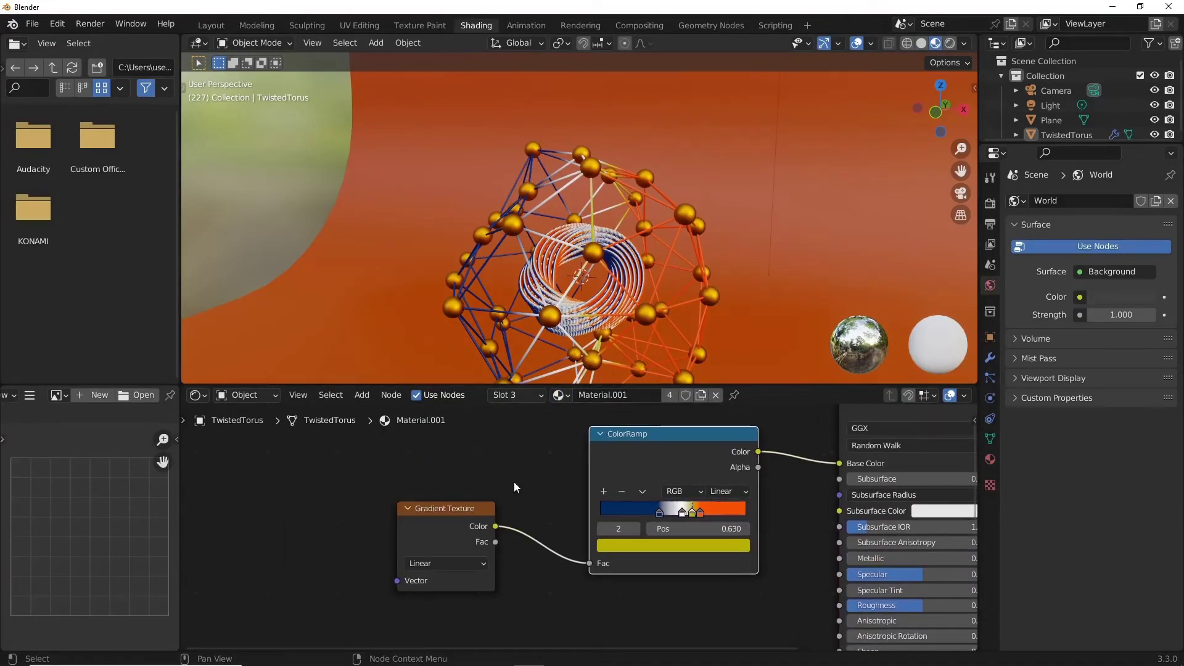
Feed the Gradient Texture through new Texture Coordinate and Mapping nodes, pulling a link from Mapping Rotation.
click(440, 536)
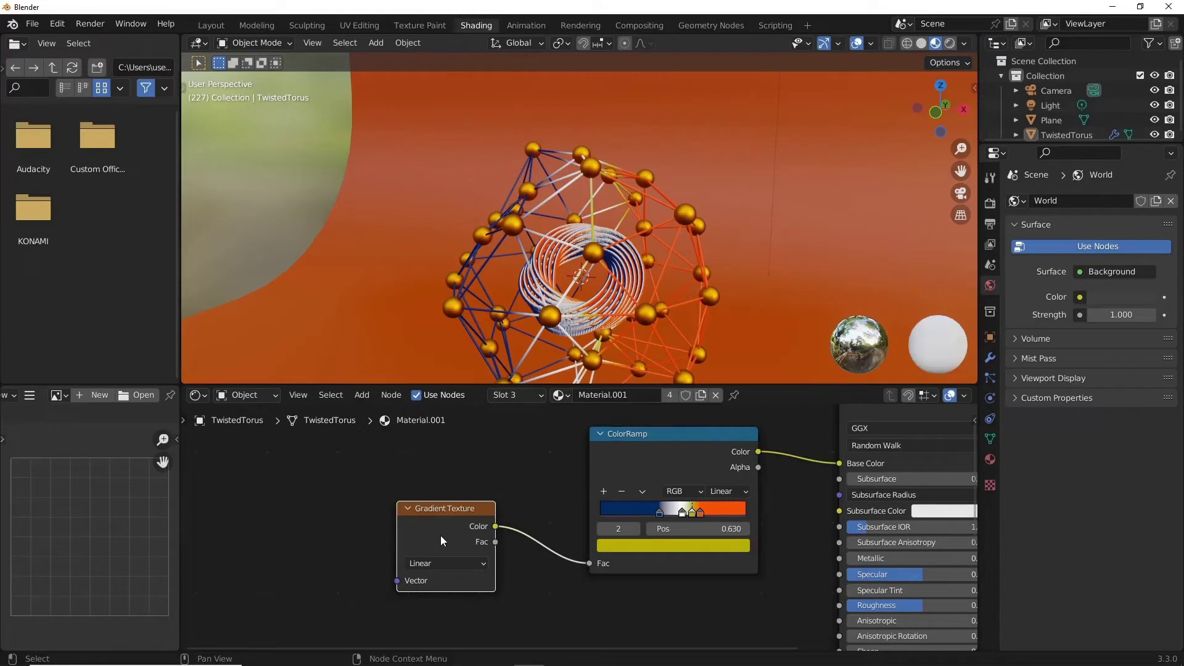
key(ctrl+t)
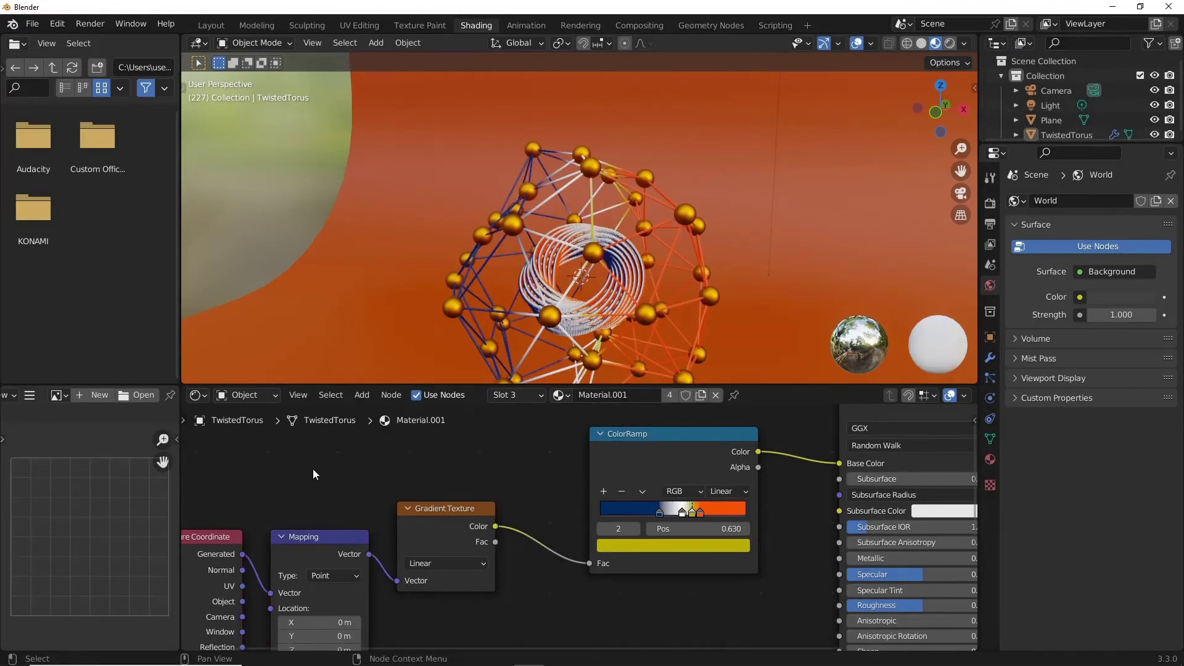
middle_drag(313, 474, 604, 333)
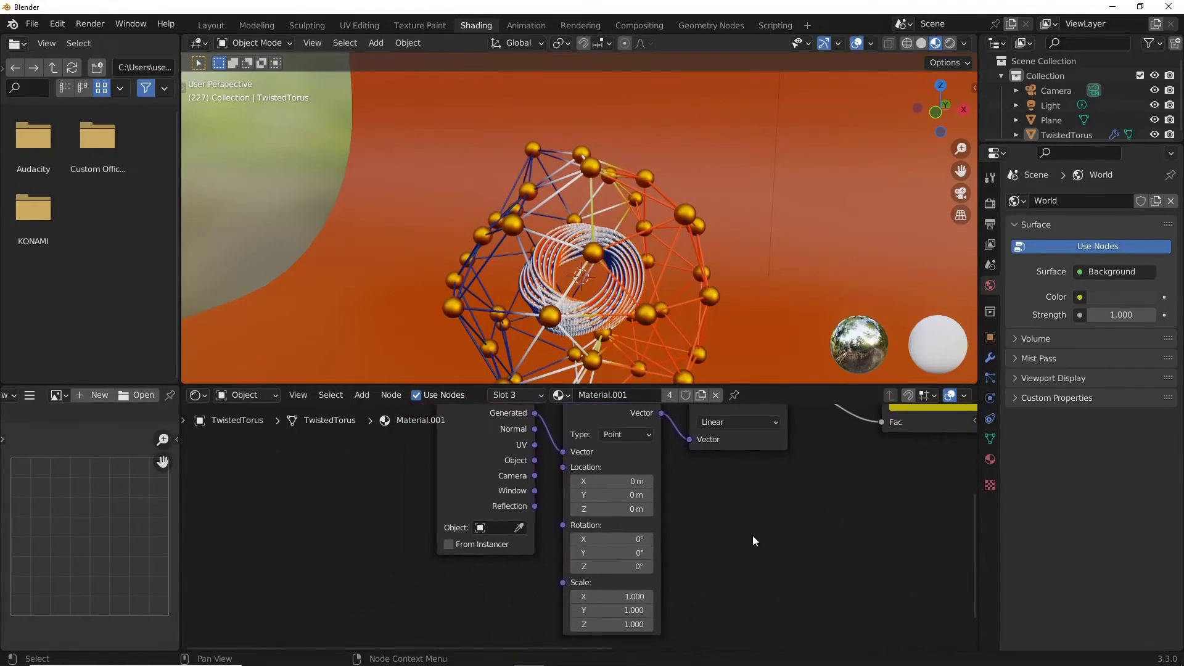
drag(532, 443, 393, 453)
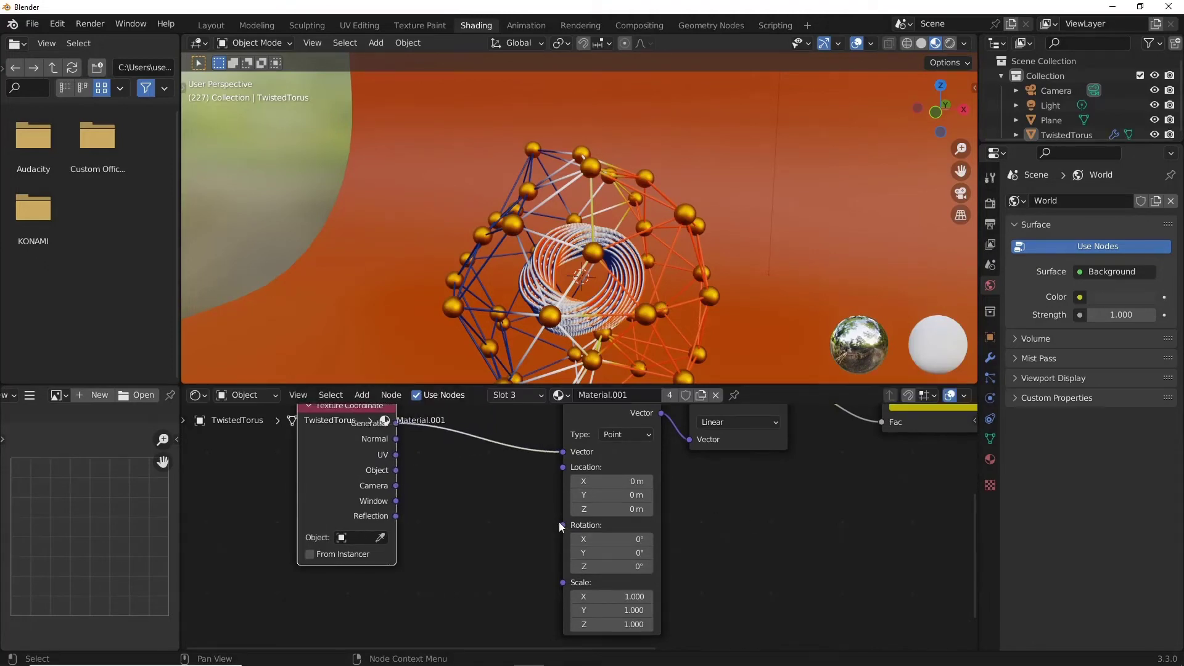
drag(561, 525, 505, 541)
Connect a Value node driven by #frame/100 to the Mapping rotation and preview playback.
text(val)
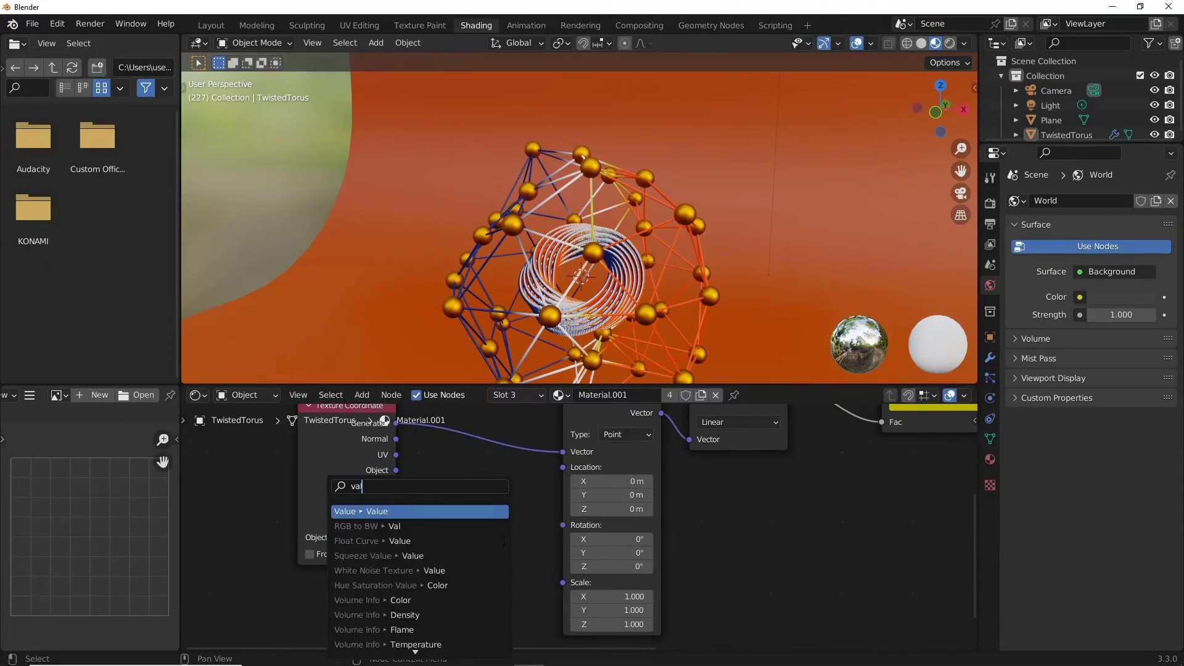
text(ue)
key(Return)
click(505, 565)
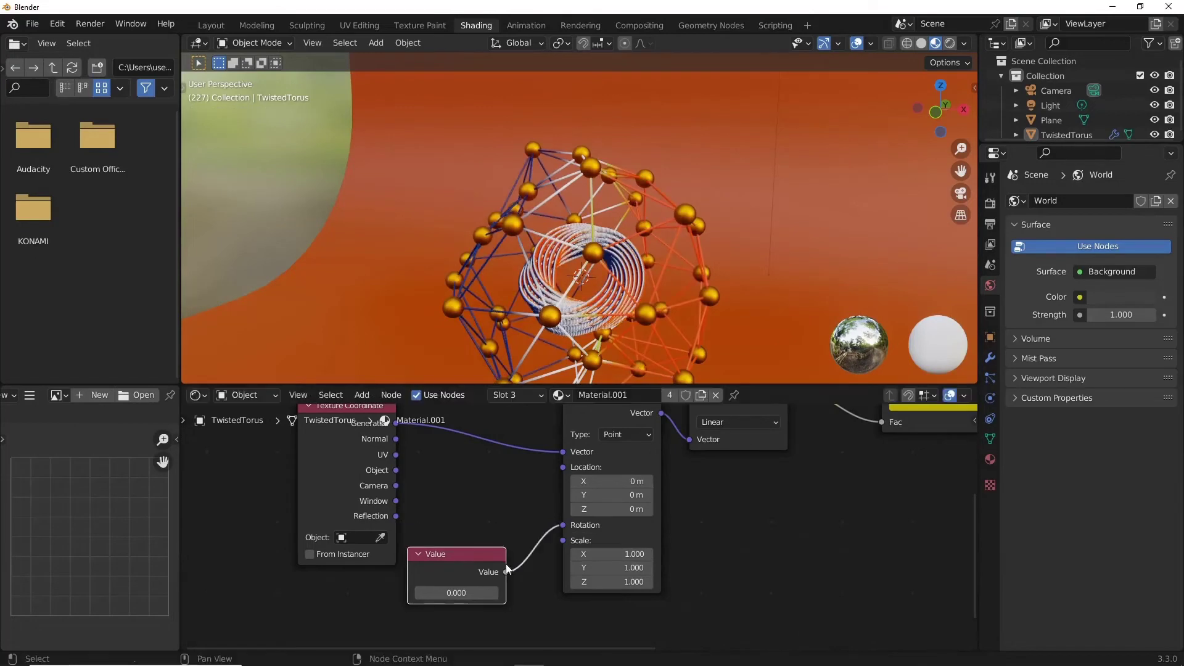
click(468, 594)
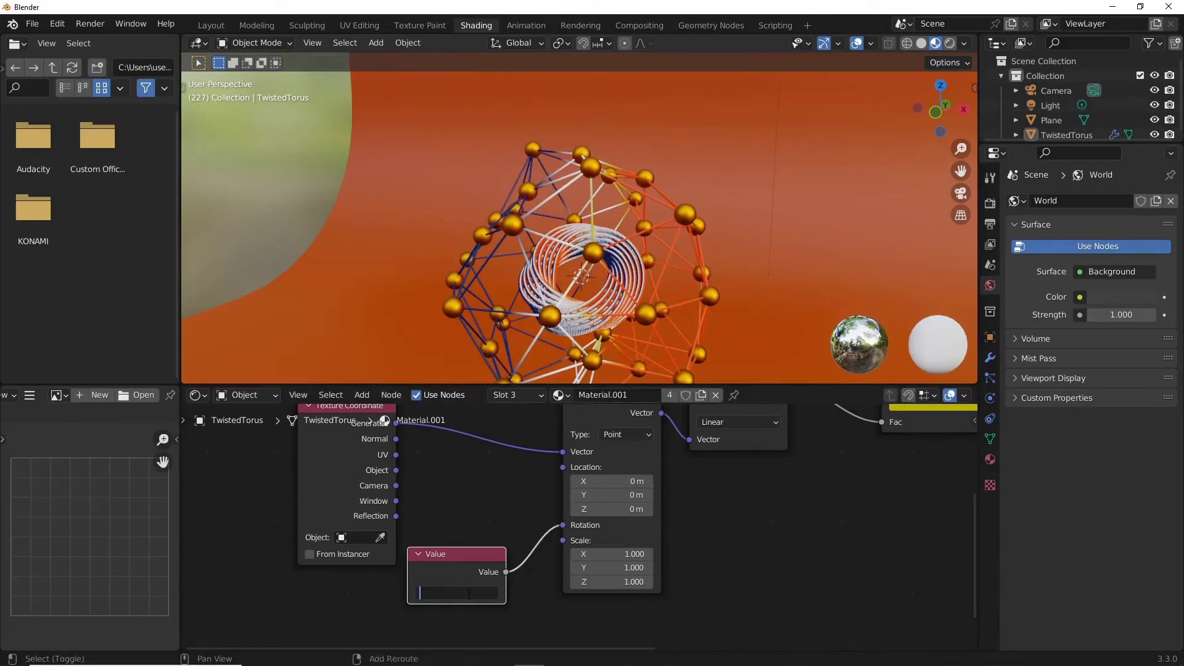
text(#frame/100)
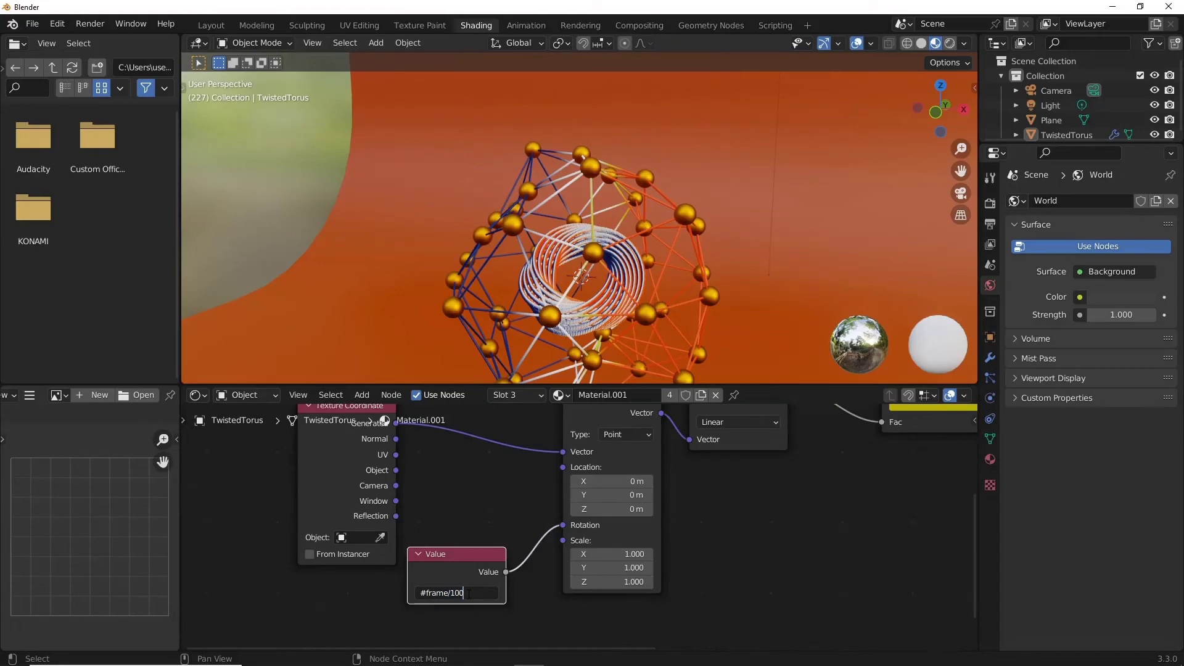
key(Return)
key(space)
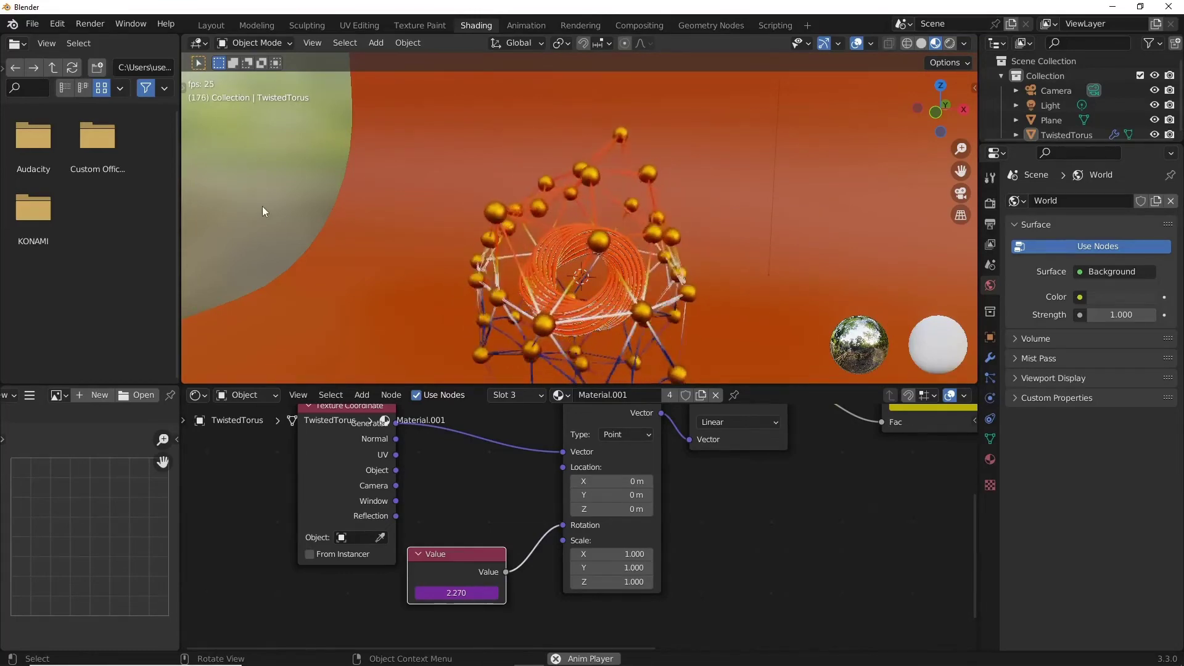
key(space)
Unlink and delete the Value node, then return to the Layout view.
drag(488, 548, 488, 547)
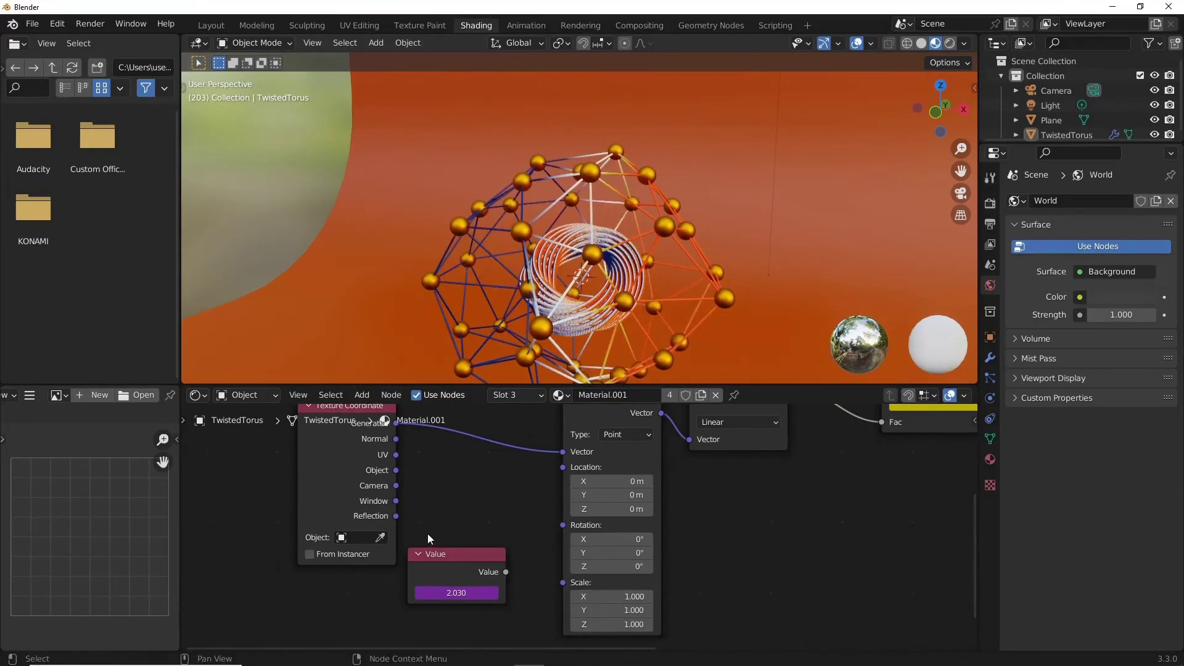
click(442, 553)
key(x)
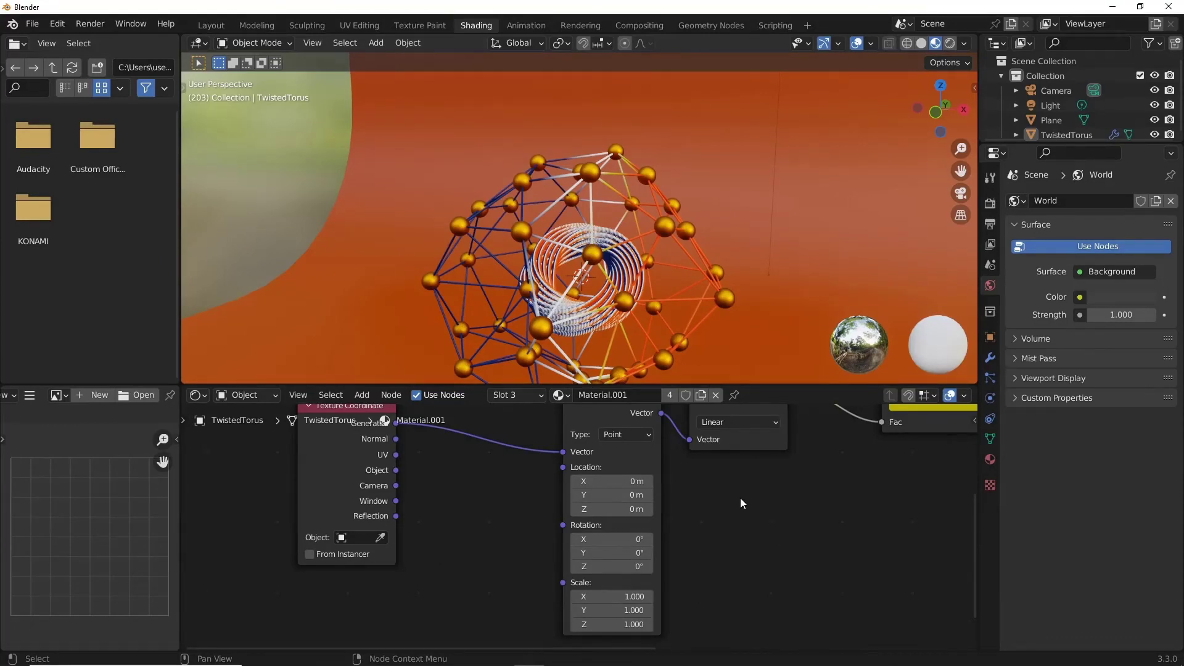
mouse_move(710, 364)
middle_down()
mouse_move(515, 315)
mouse_move(583, 316)
middle_up()
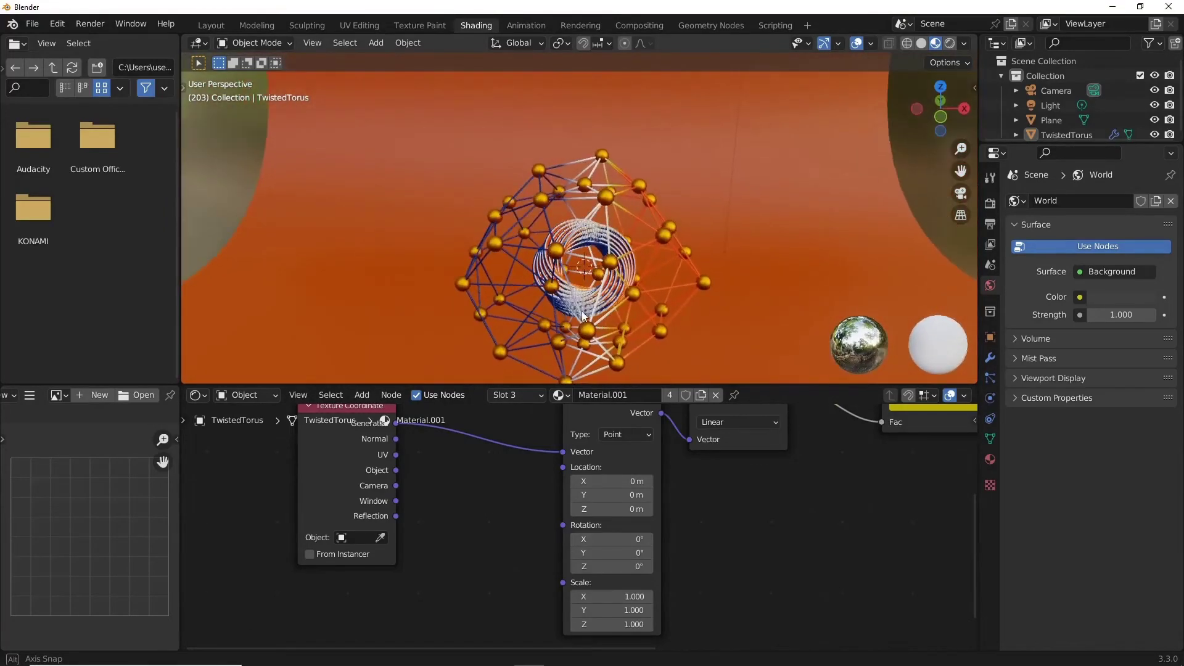
click(220, 28)
mouse_move(679, 385)
middle_down()
mouse_move(660, 379)
mouse_move(657, 418)
mouse_move(691, 338)
mouse_move(650, 424)
mouse_move(656, 439)
mouse_move(686, 389)
middle_up()
Reset the torus Transform node's X rotation to 0°.
click(710, 26)
scroll(765, 443, down, 3)
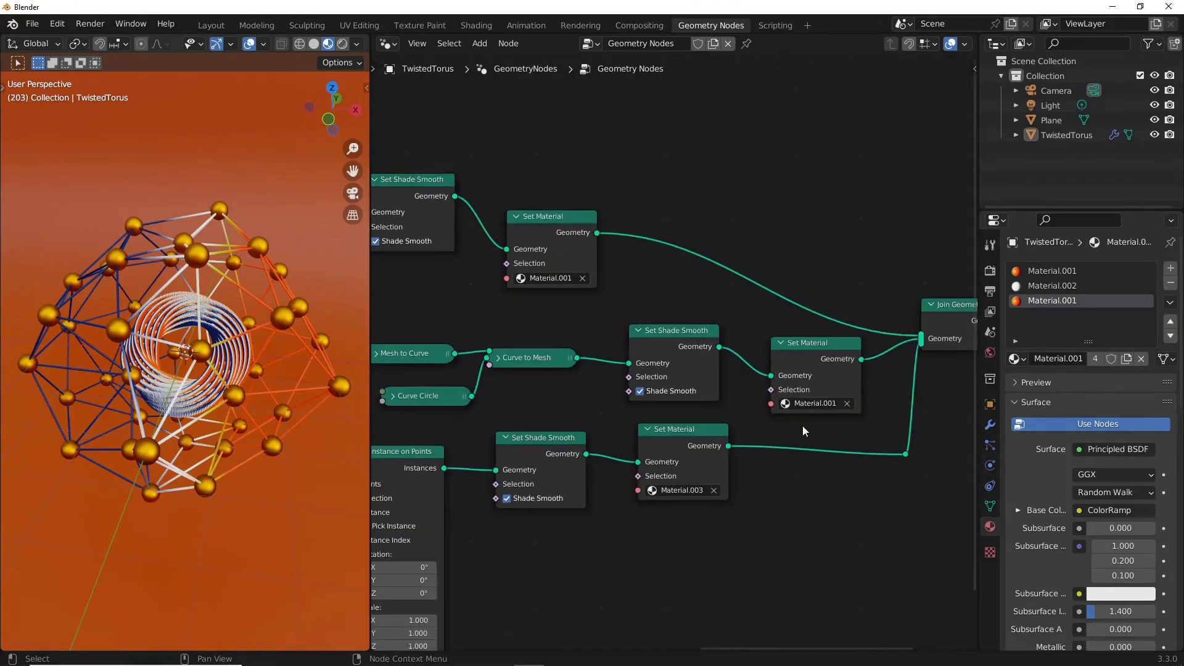
middle_drag(802, 426, 617, 469)
scroll(586, 425, up, 2)
scroll(586, 432, up, 2)
click(587, 439)
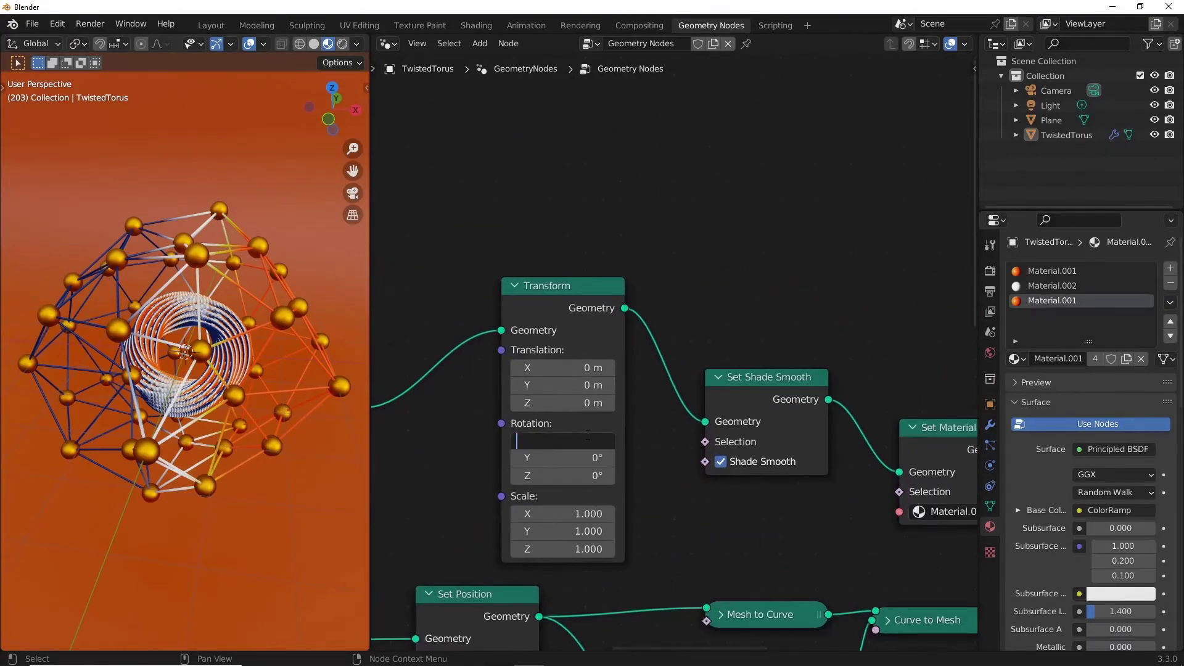
text(0)
key(Return)
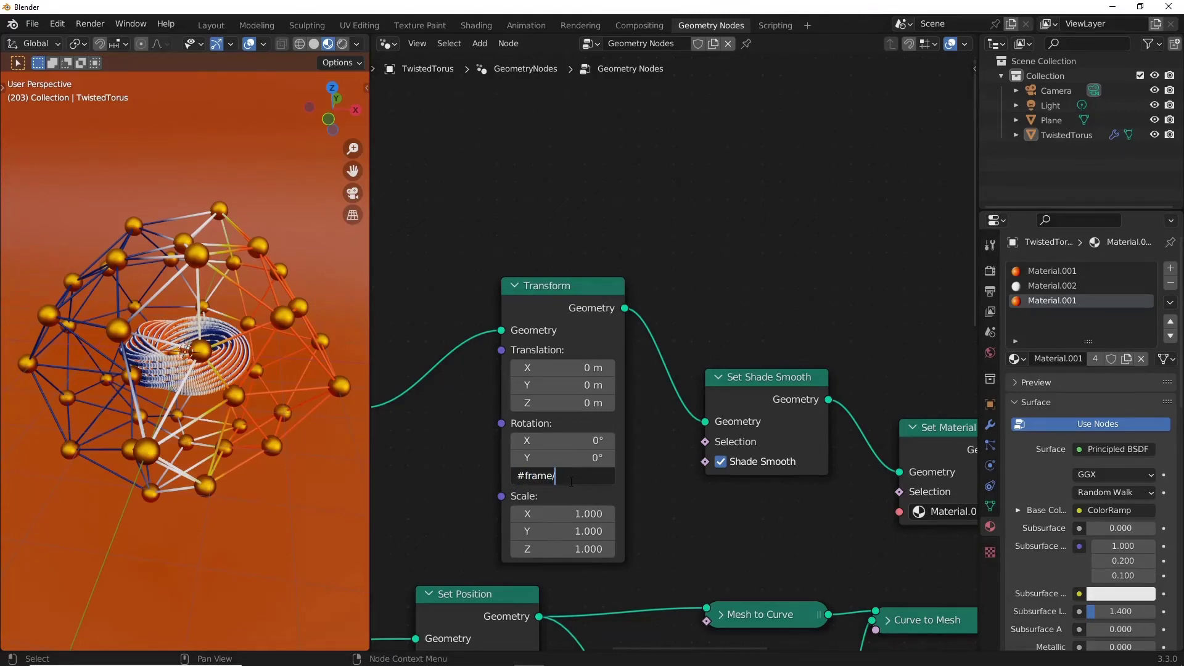
Drive the Transform Z rotation by frame, testing frame/300, frame/200, then settling on frame/100.
key(Return)
key(space)
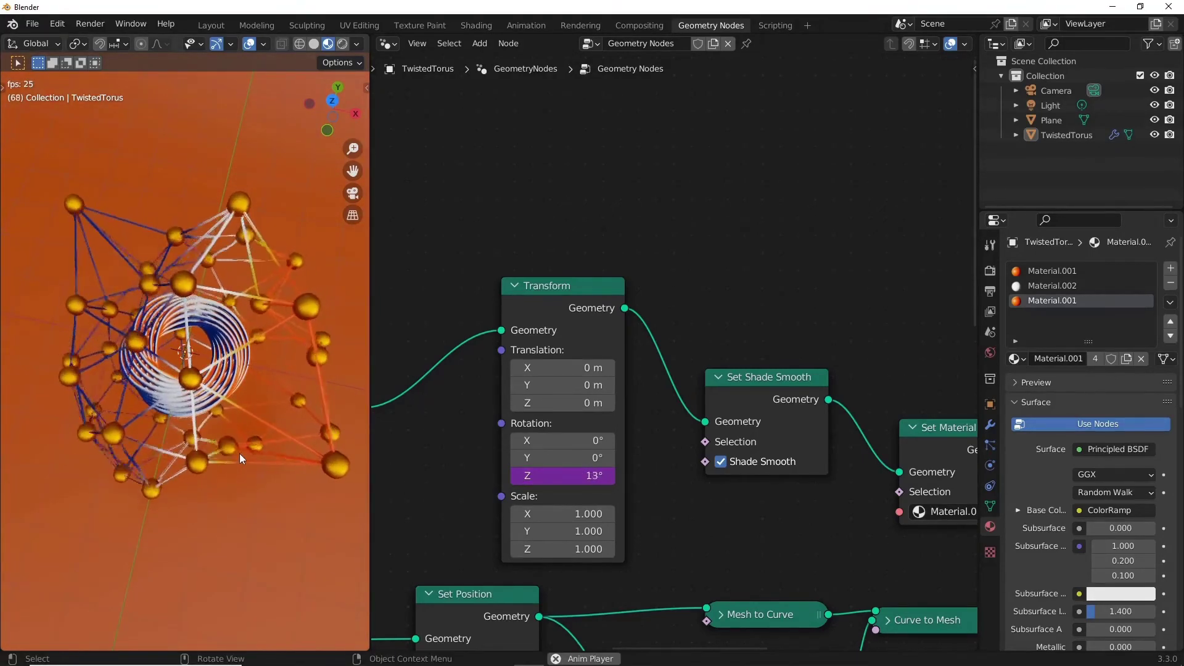
key(space)
click(581, 475)
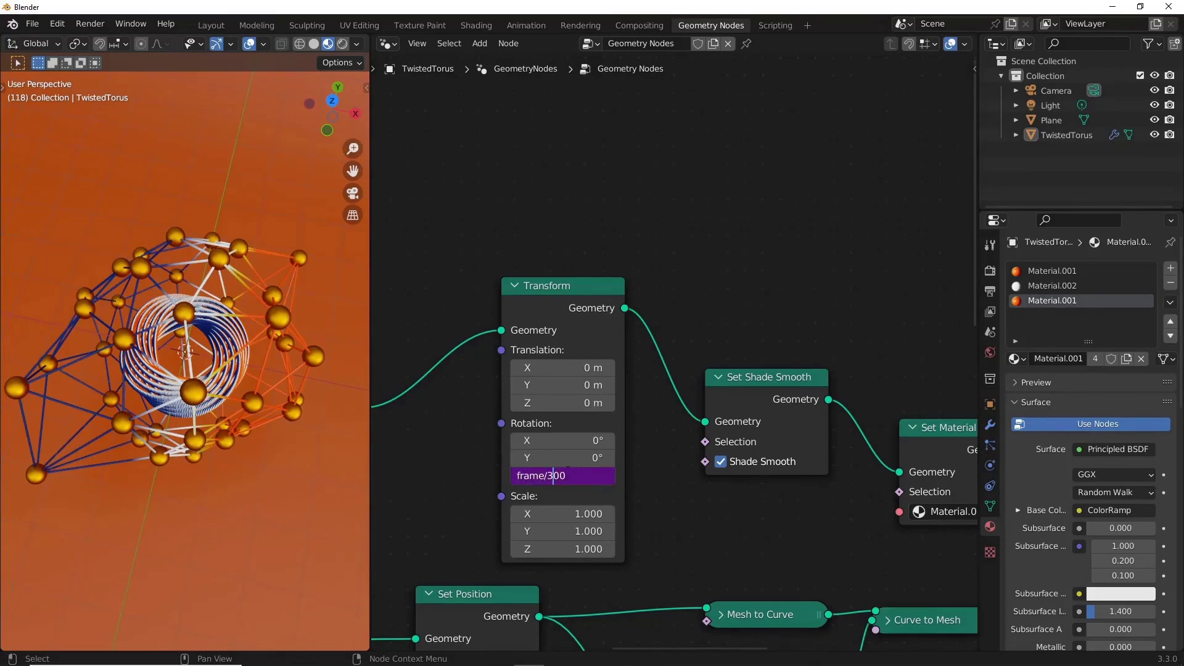
key(Return)
key(space)
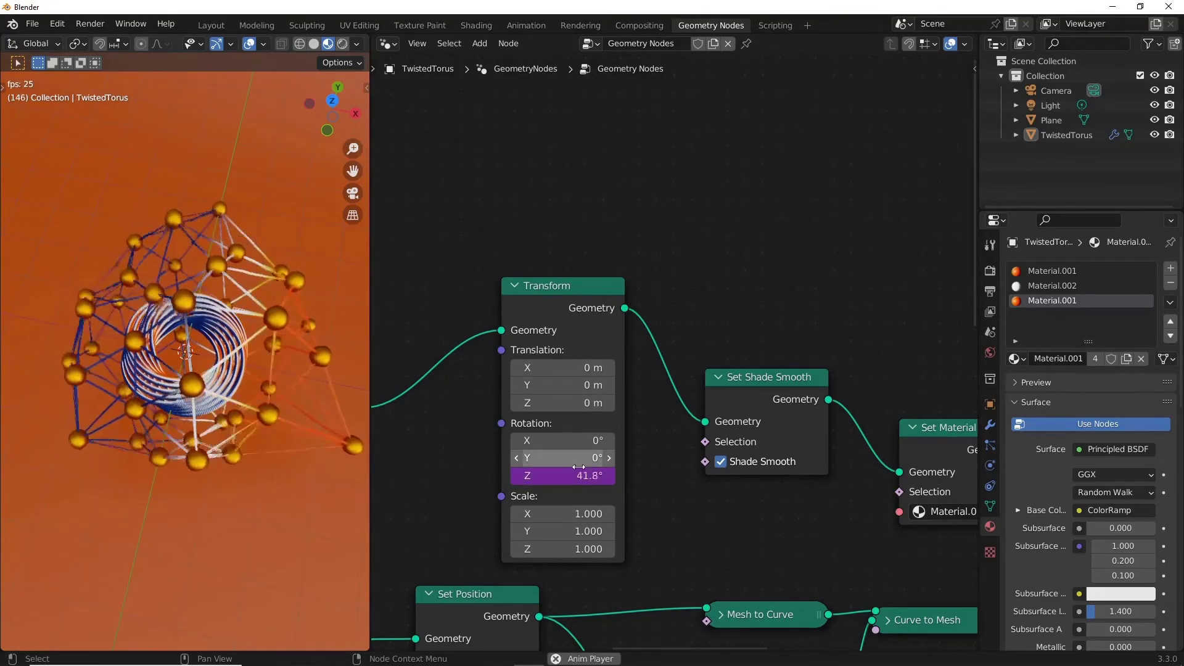
key(space)
click(587, 475)
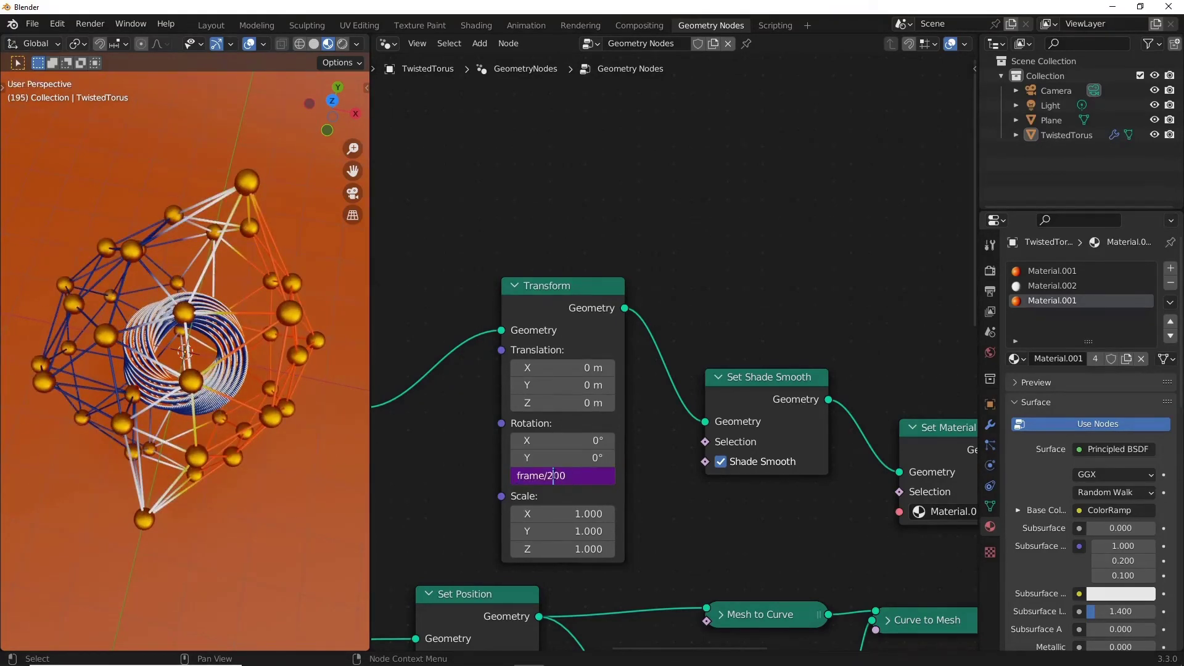
key(Return)
key(space)
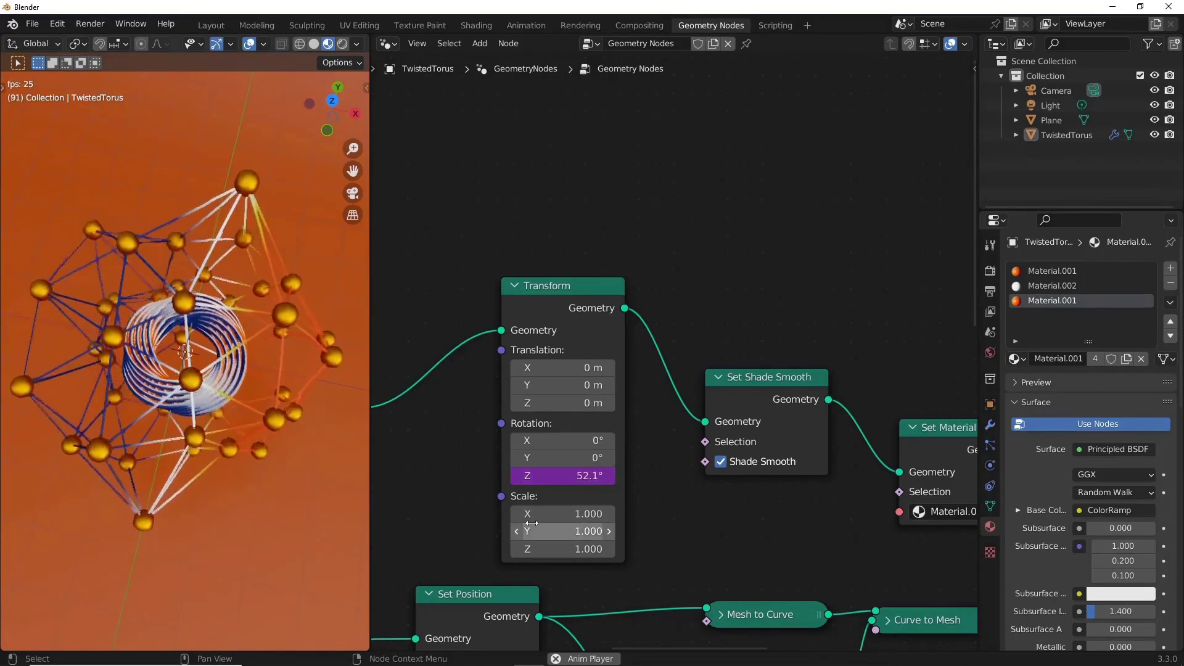
key(space)
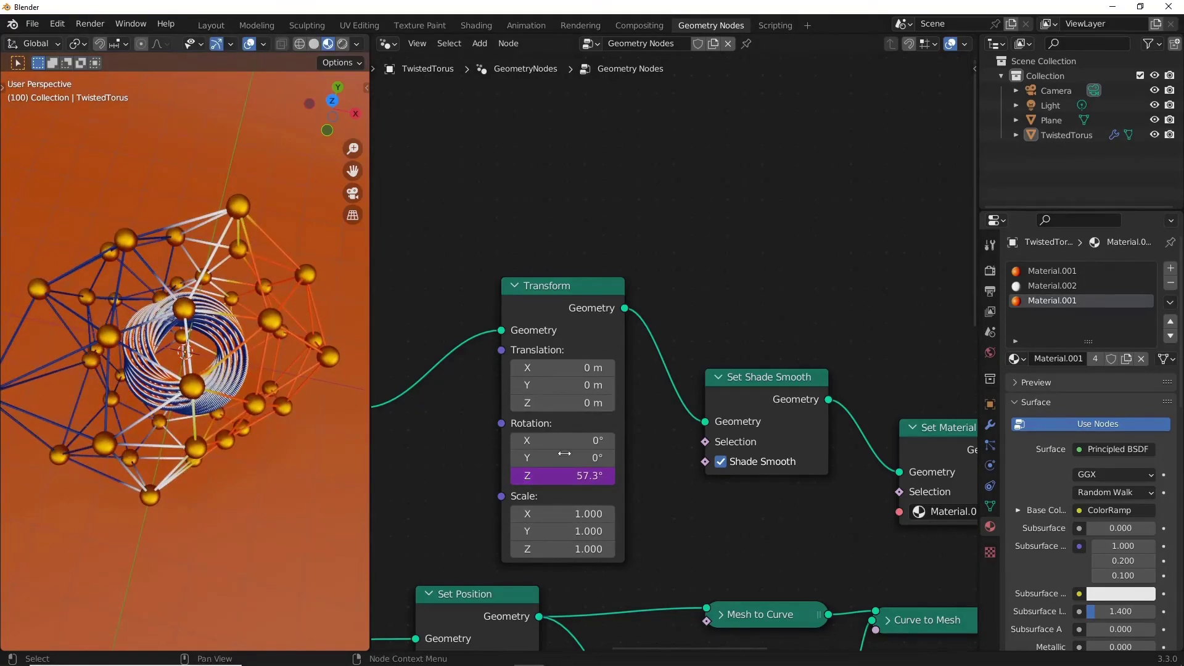
Return to the Layout workspace and orbit around the spinning scene.
click(212, 25)
scroll(571, 459, down, 4)
mouse_move(557, 441)
middle_down()
mouse_move(539, 481)
mouse_move(697, 158)
middle_up()
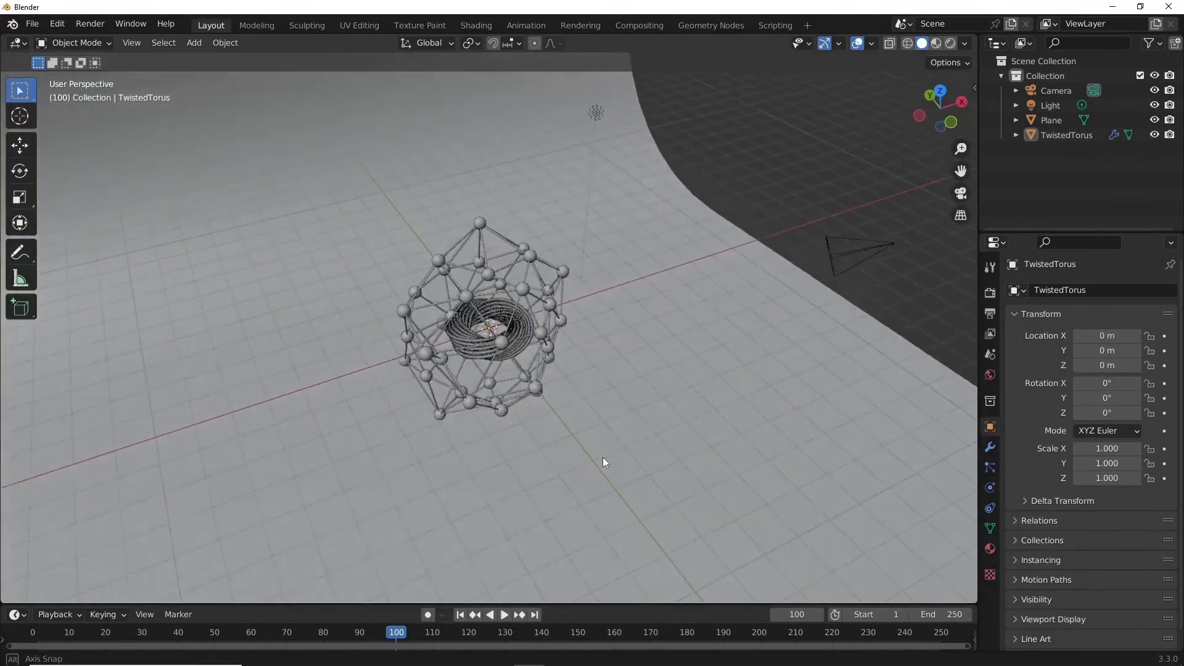
Switch the viewport to Rendered shading and select the scene light.
click(941, 43)
click(950, 43)
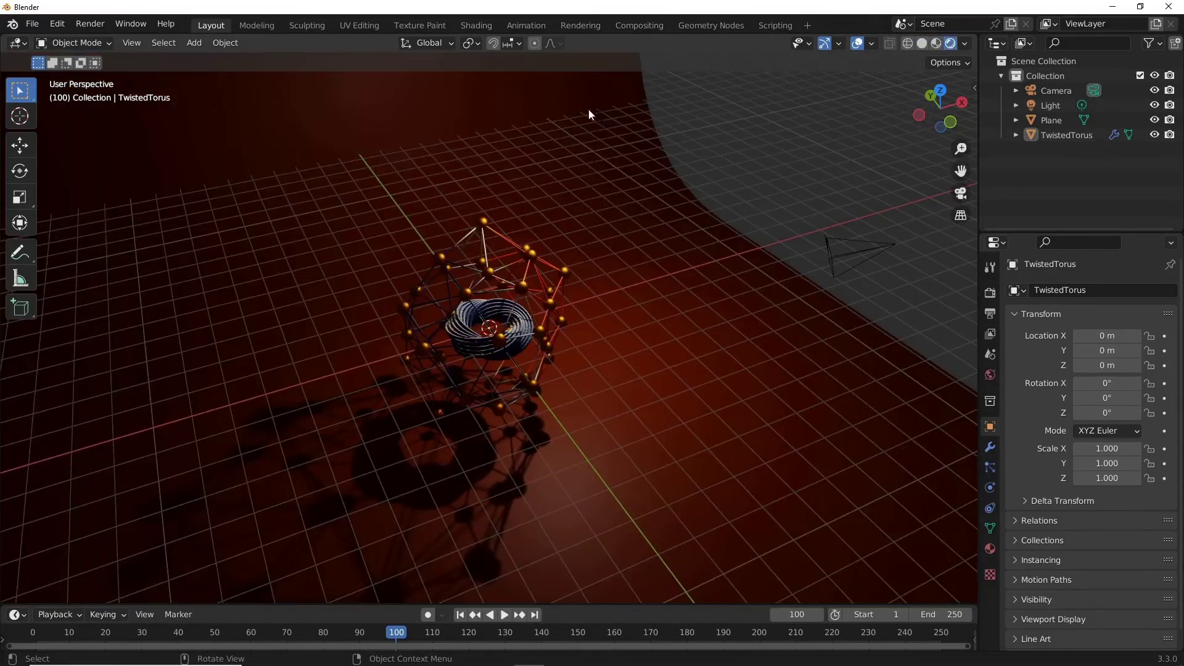
middle_drag(589, 112, 711, 142)
click(491, 110)
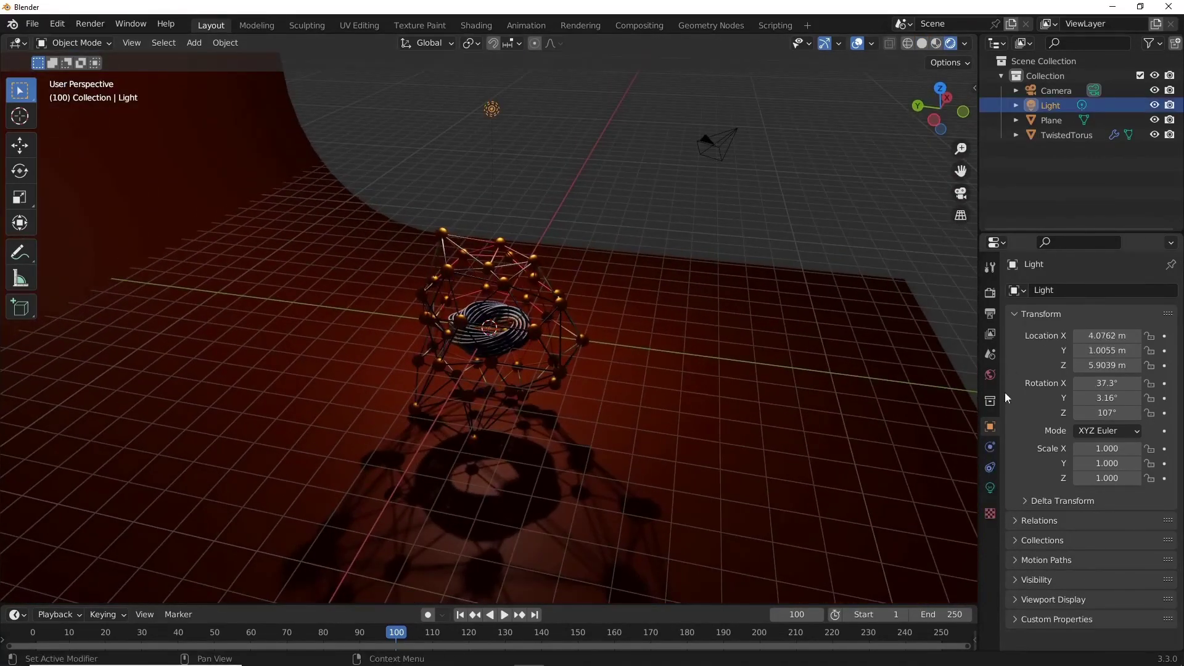
Make the light a Sun of strength 10 with a warm tan-orange colour.
click(991, 486)
click(1081, 362)
text(10)
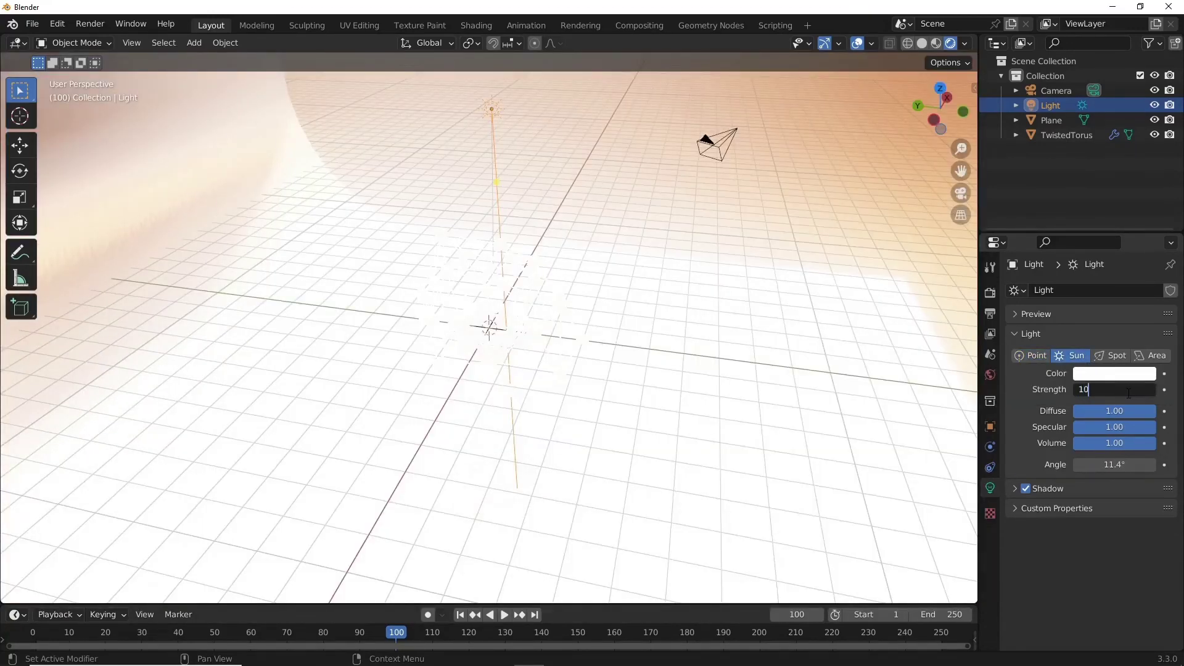
key(Return)
click(1119, 373)
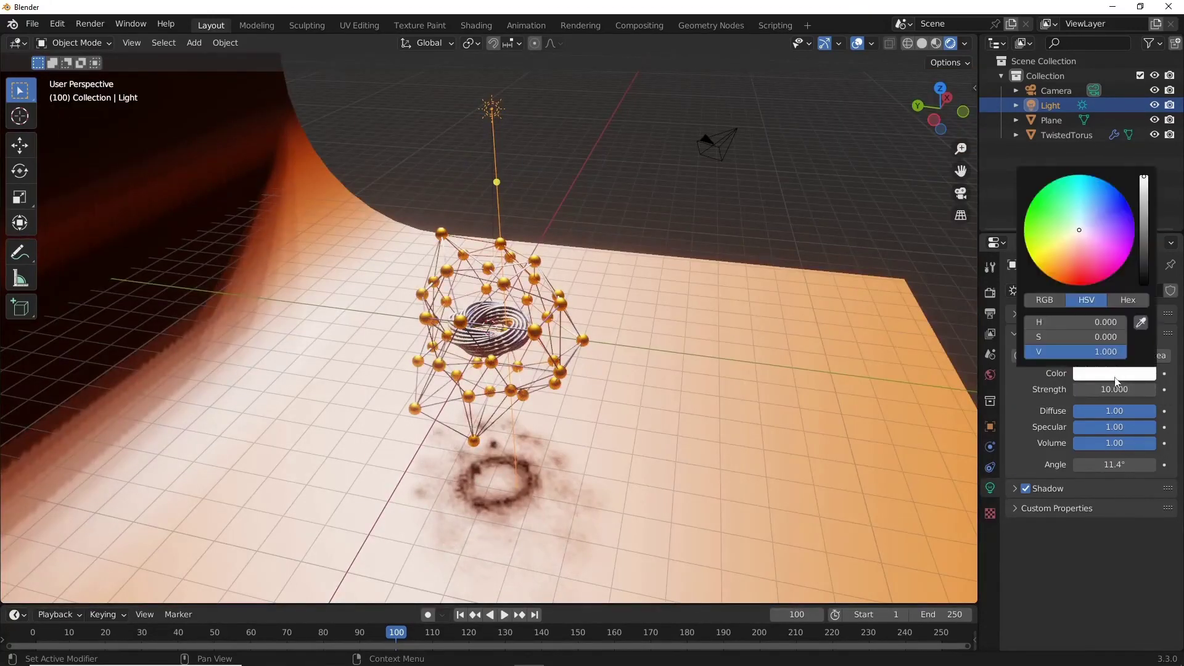
click(1144, 200)
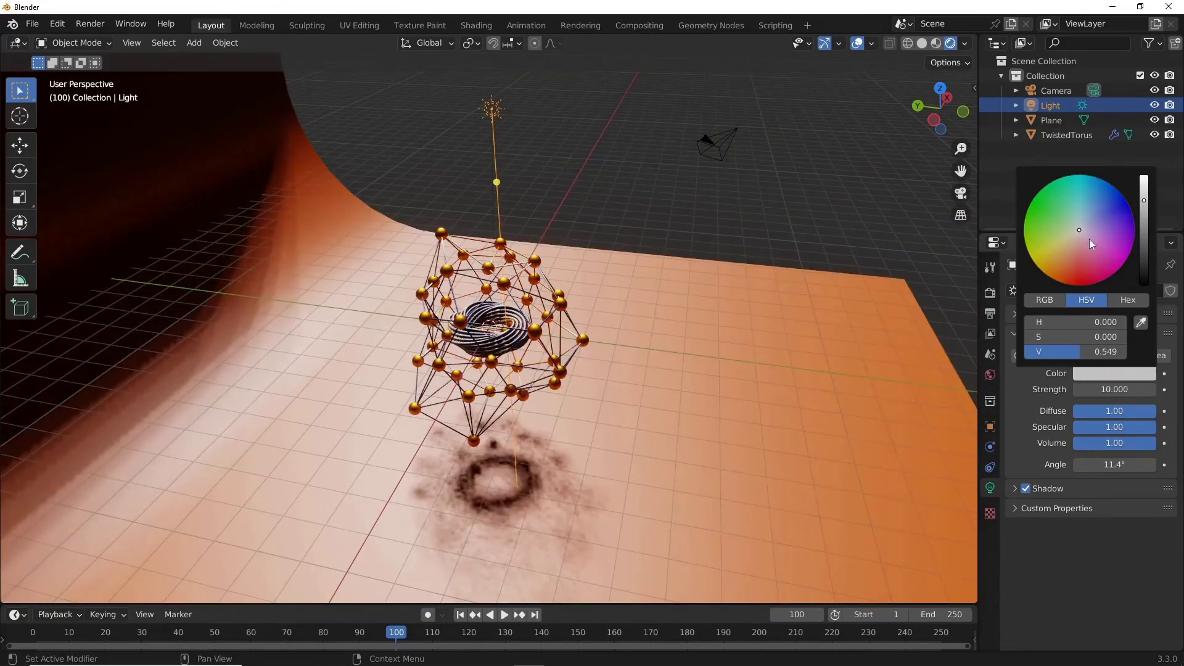
click(1068, 242)
drag(1069, 242, 1069, 248)
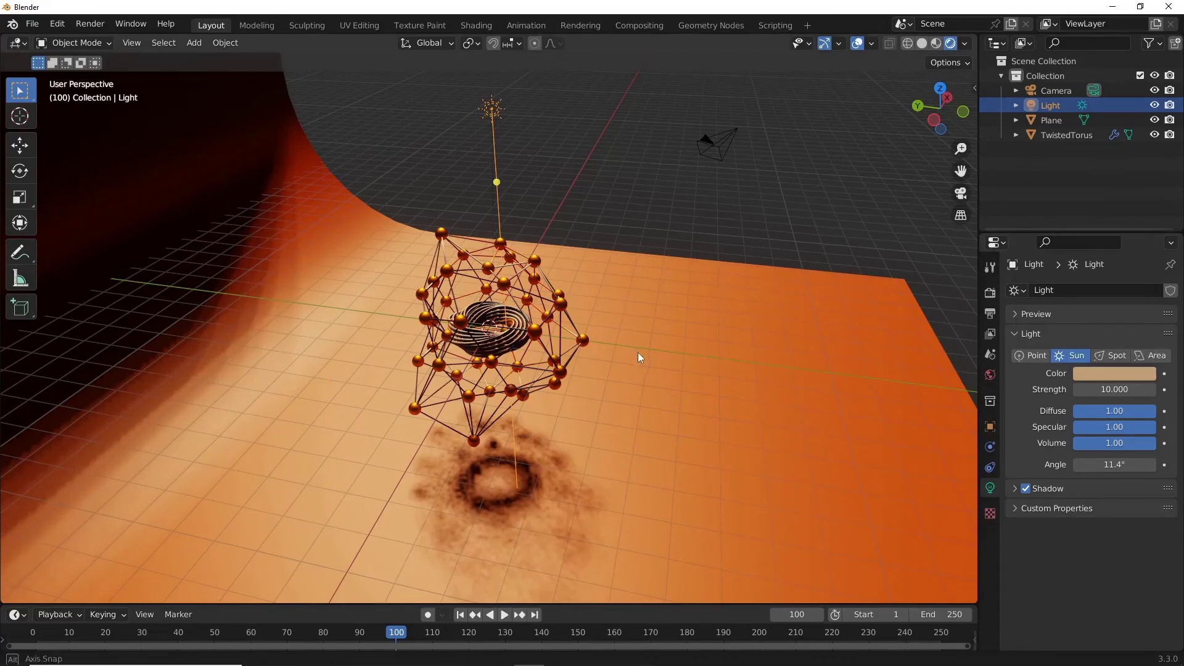
middle_drag(637, 353, 597, 359)
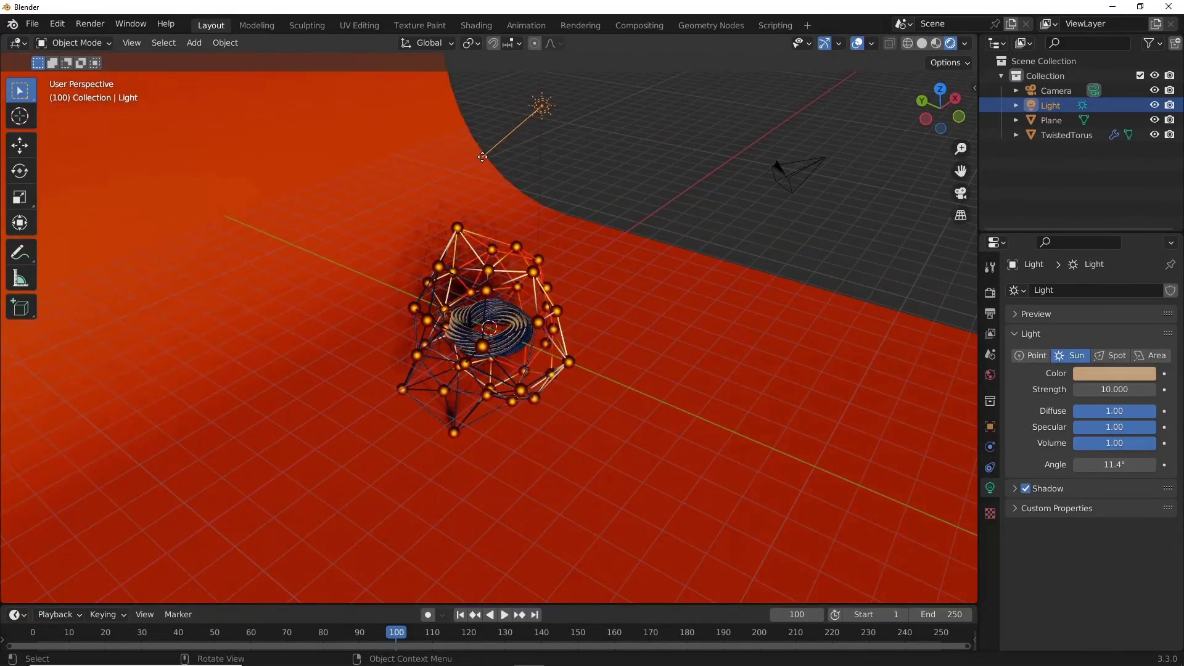
Tilt the sun so the cage's shadow falls beside it on the orange backdrop.
mouse_move(485, 166)
mouse_down()
mouse_move(540, 291)
mouse_move(430, 167)
mouse_move(401, 177)
mouse_up()
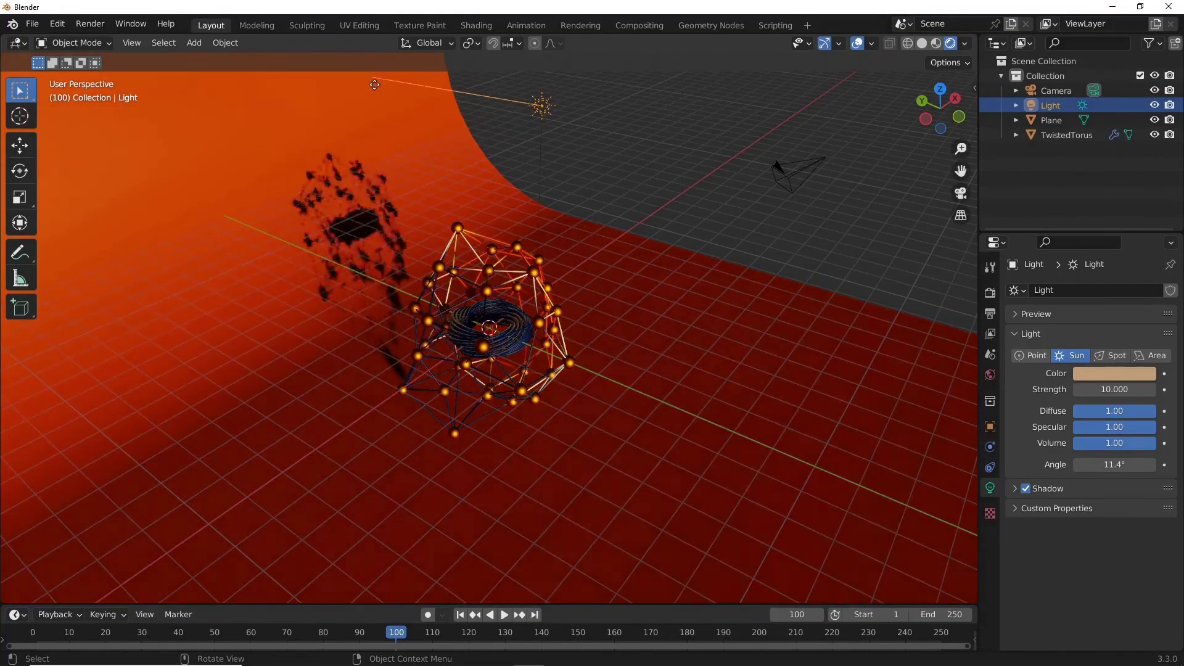
mouse_move(401, 177)
middle_down()
mouse_move(647, 423)
mouse_move(638, 435)
middle_up()
scroll(639, 482, up, 5)
mouse_move(639, 482)
middle_down()
mouse_move(650, 538)
mouse_move(647, 471)
mouse_move(648, 542)
mouse_move(644, 480)
middle_up()
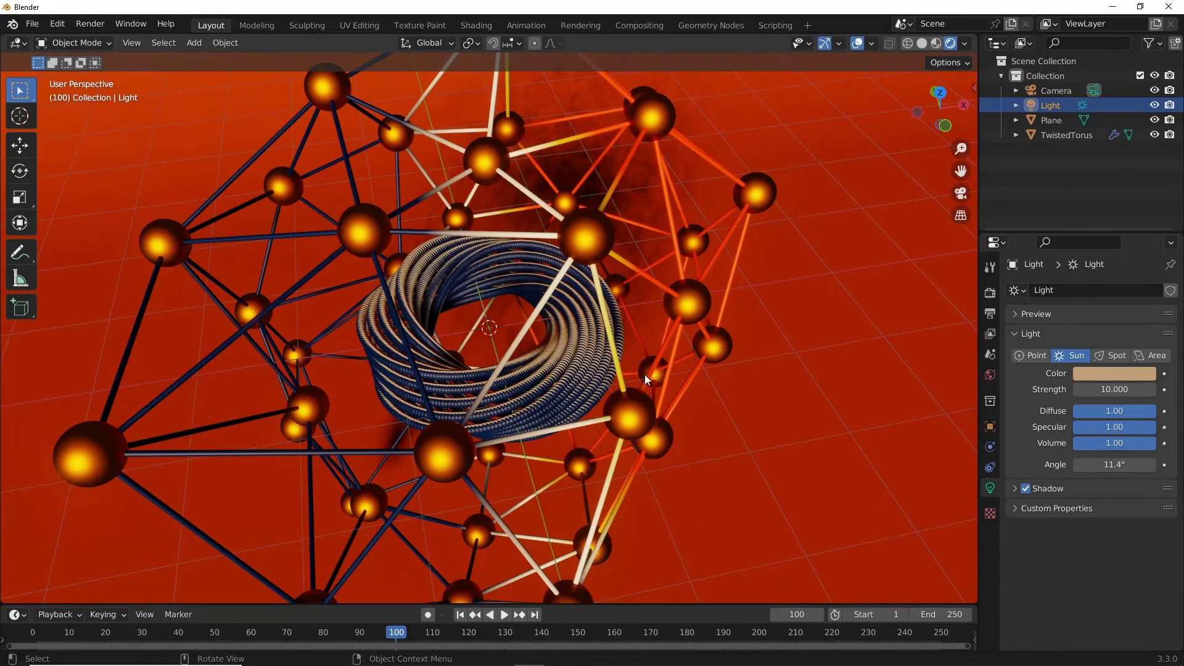
mouse_move(645, 375)
middle_down()
mouse_move(698, 355)
mouse_move(784, 254)
mouse_move(661, 299)
mouse_move(671, 353)
middle_up()
scroll(670, 327, up, 3)
scroll(670, 327, up, 3)
scroll(669, 327, up, 2)
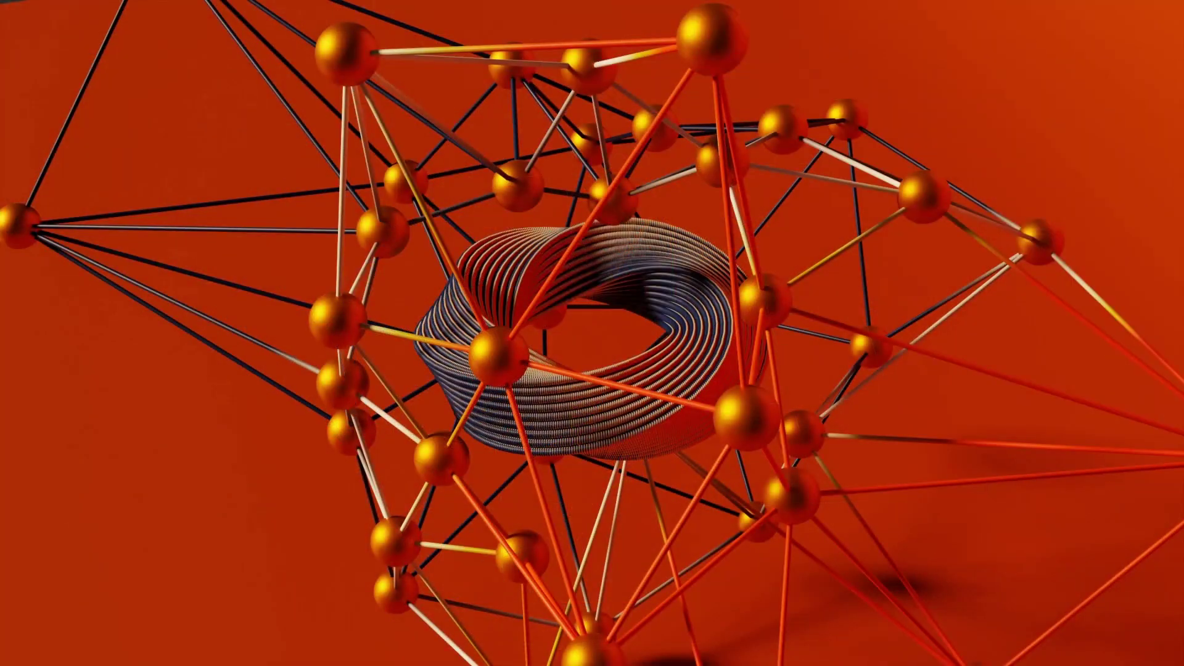